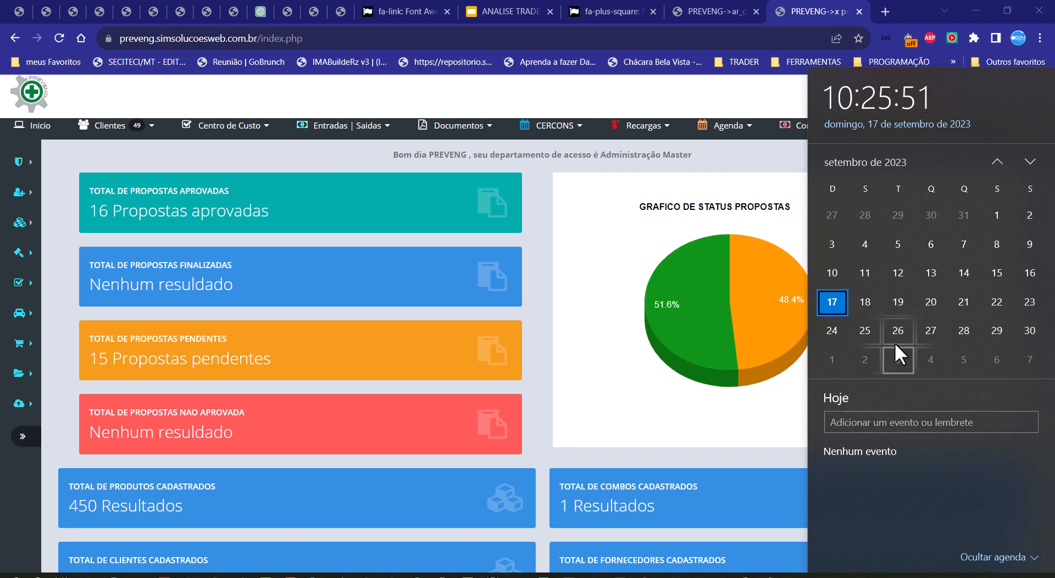
# Step: Find the test client with the advanced client search by name and open its extinguisher recharge registration form
pyautogui.click(796, 249)
pyautogui.click(113, 127)
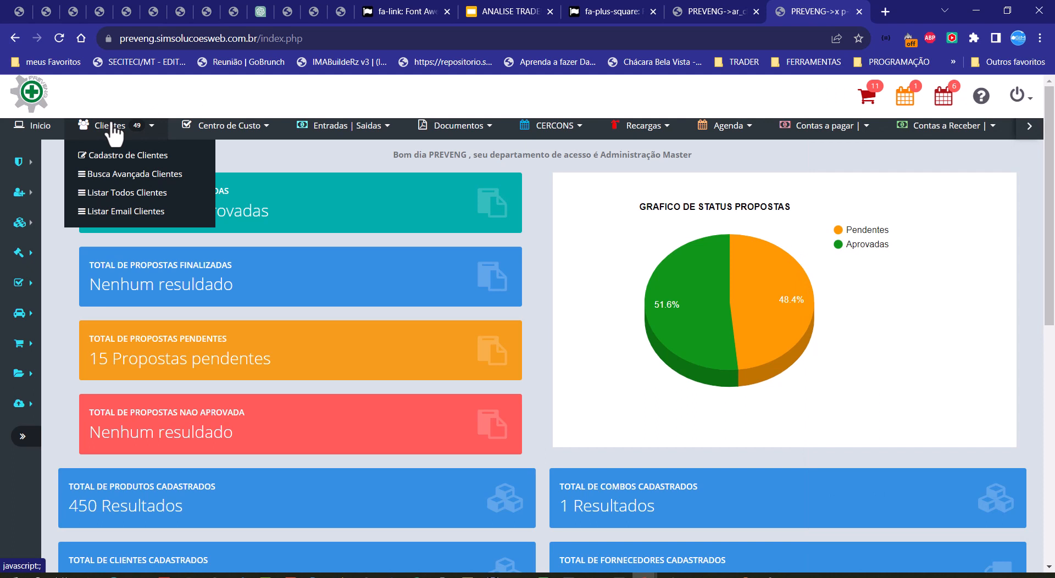
pyautogui.click(142, 187)
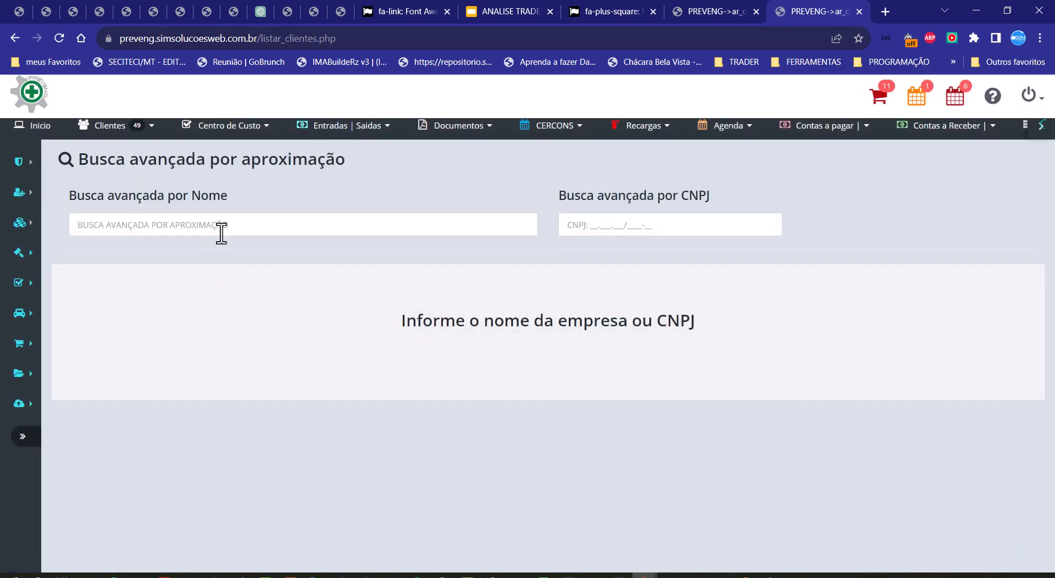
pyautogui.click(221, 234)
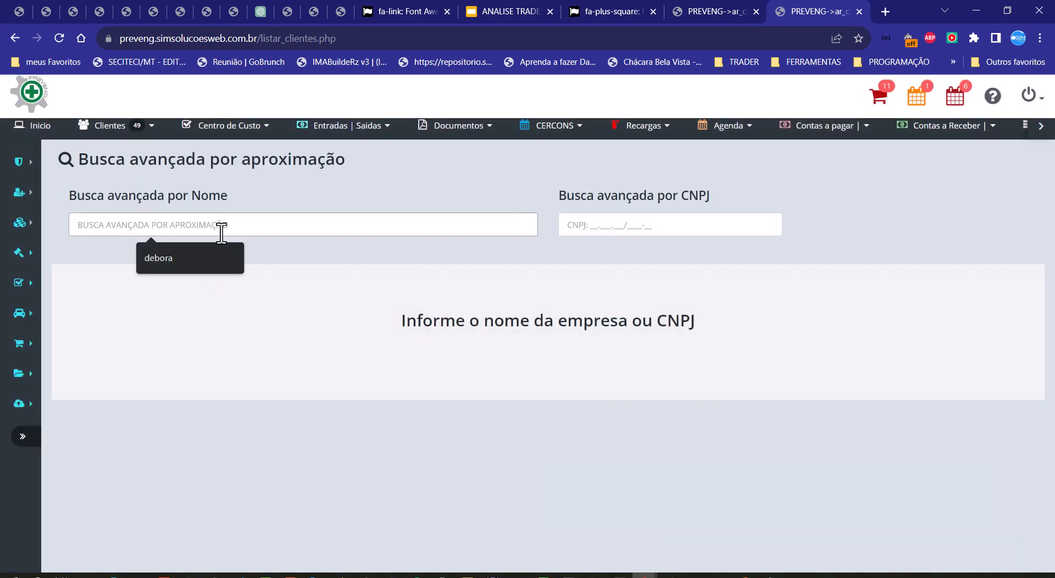
pyautogui.write('JULI')
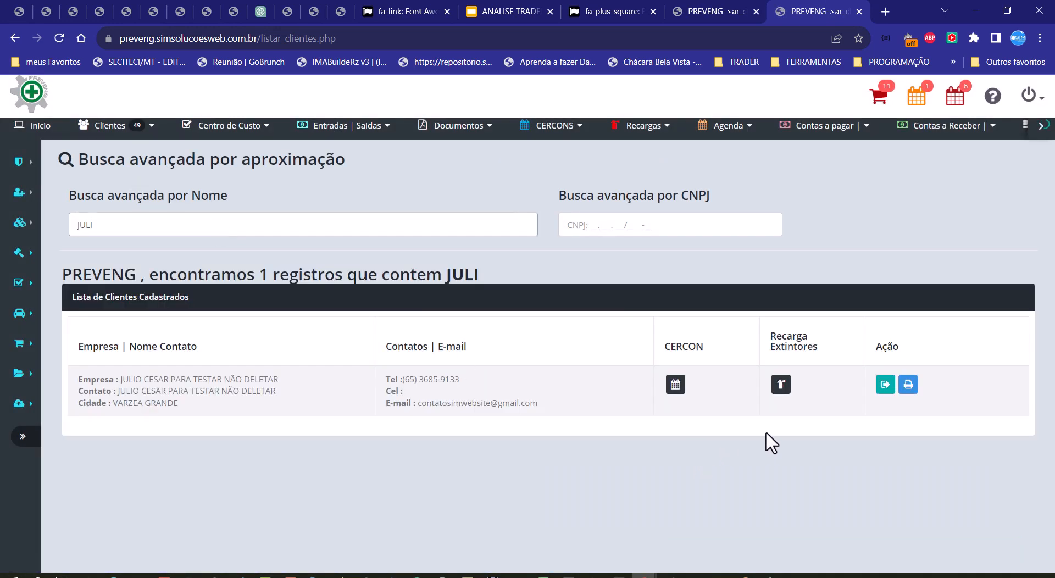
pyautogui.click(781, 390)
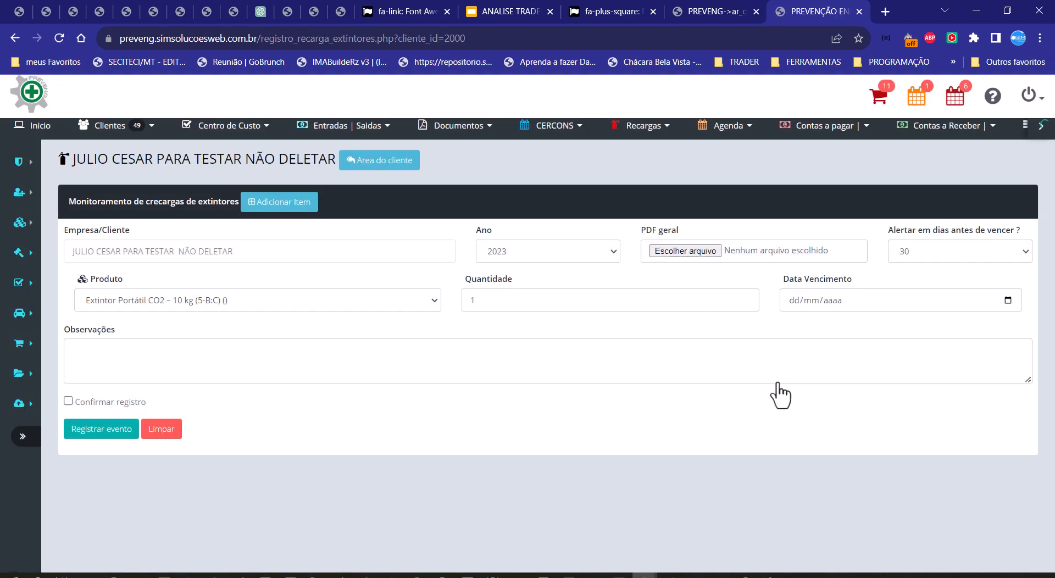
# Step: Attach TESTE 1.pdf as the general PDF of the client's extinguisher recharge record
pyautogui.moveTo(168, 251); pyautogui.dragTo(314, 253)
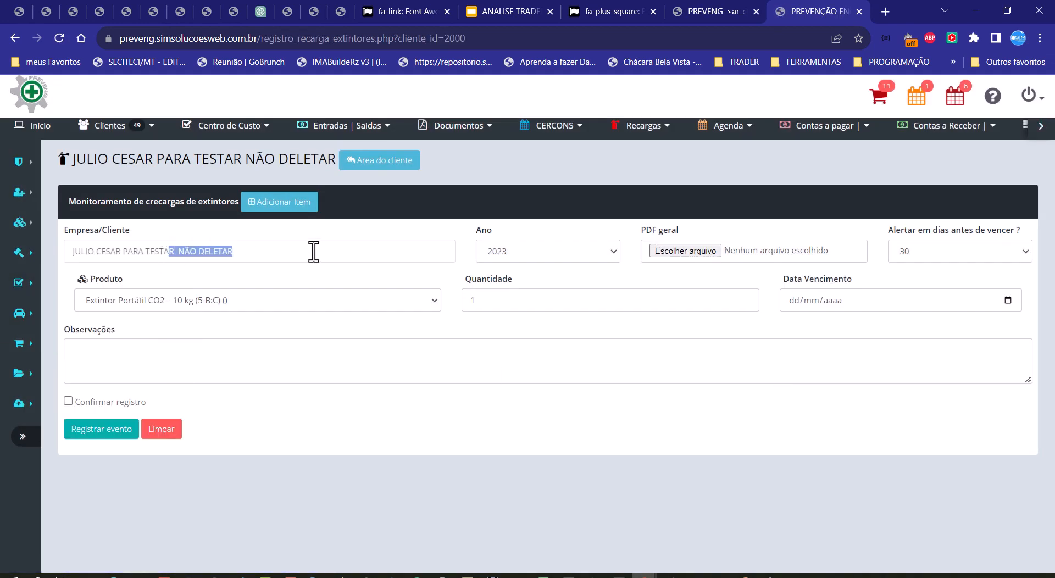
pyautogui.click(686, 252)
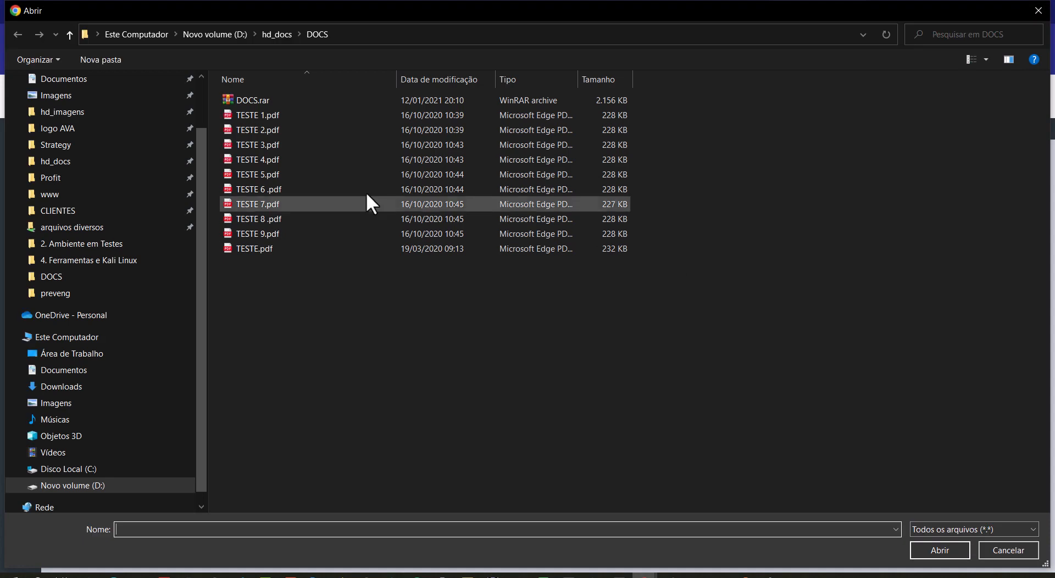
pyautogui.click(265, 114)
pyautogui.doubleClick(265, 114)
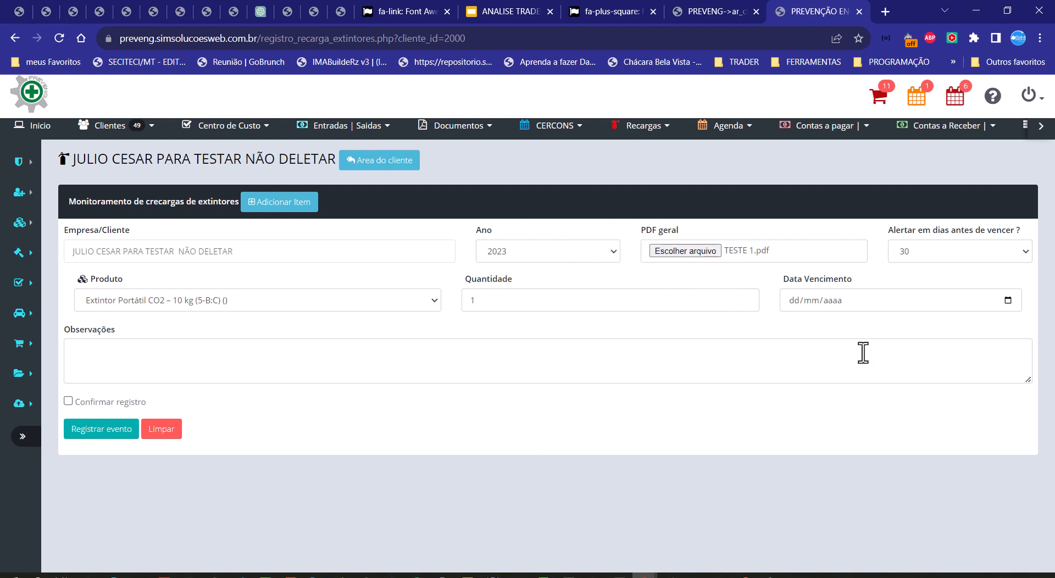
# Step: Review the available choices for how many days before expiry the alert is issued
pyautogui.click(953, 258)
pyautogui.click(954, 258)
pyautogui.click(953, 259)
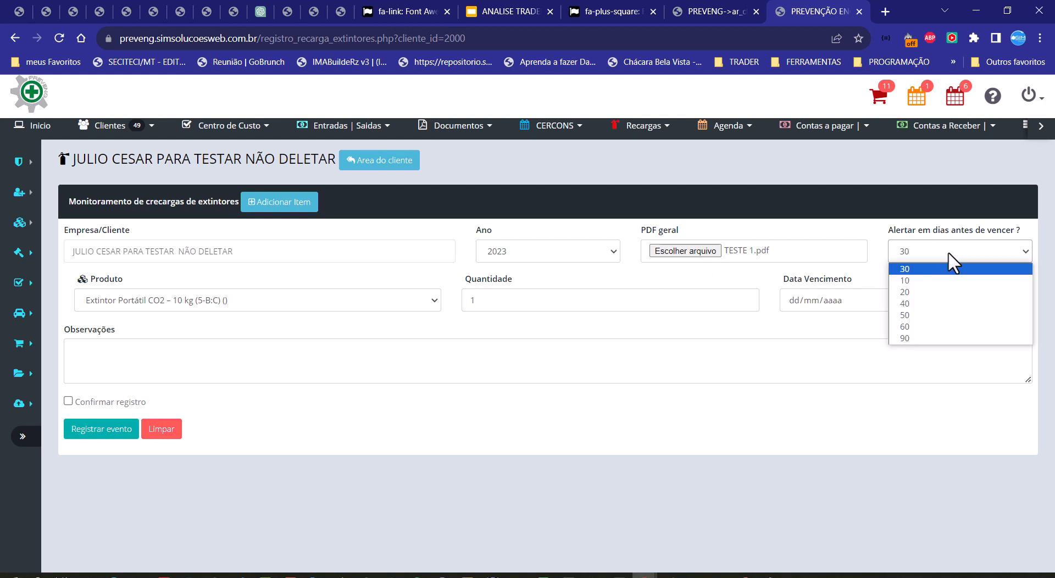
pyautogui.click(949, 253)
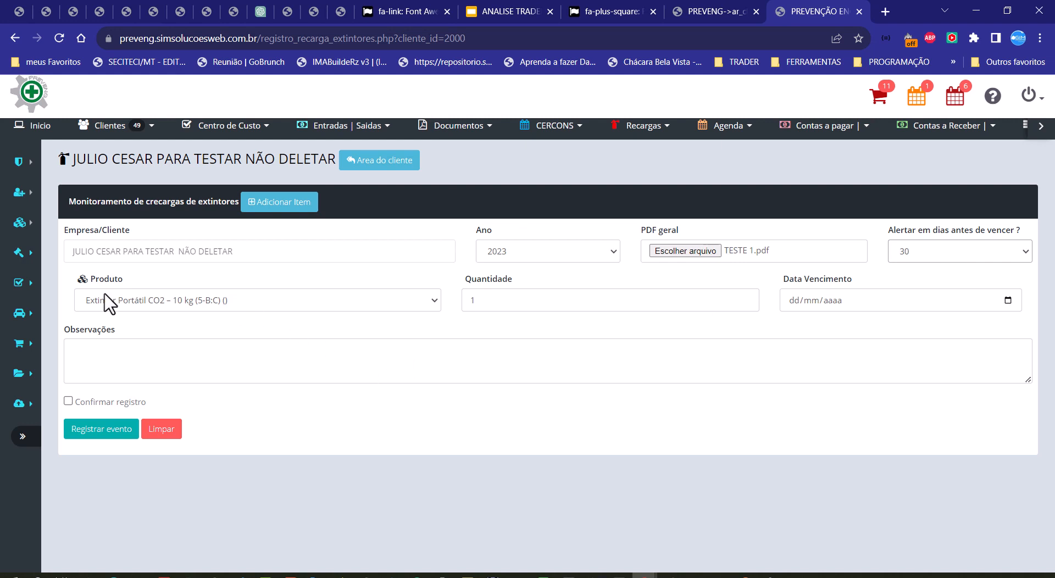
# Step: Examine the EXTINTOR entry in the full list of product groups within the product parameters, and return to the recharge form
pyautogui.click(88, 281)
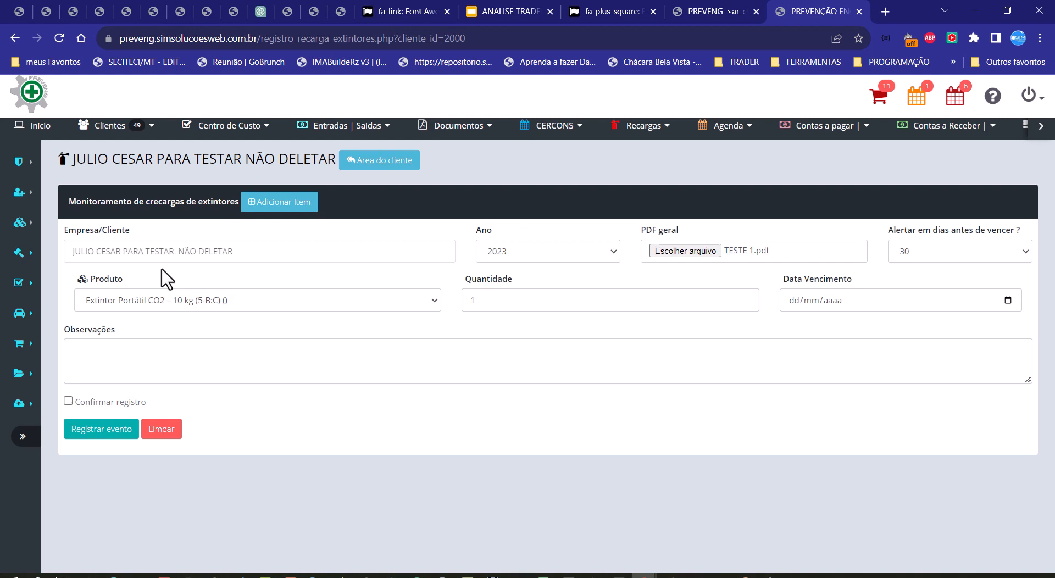
pyautogui.moveTo(22, 224)
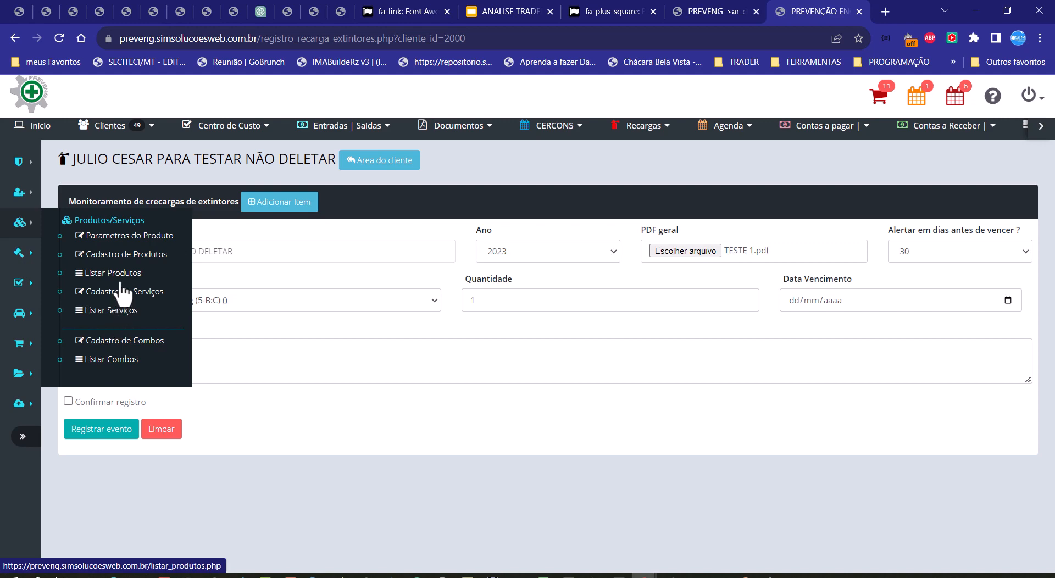
pyautogui.click(115, 242)
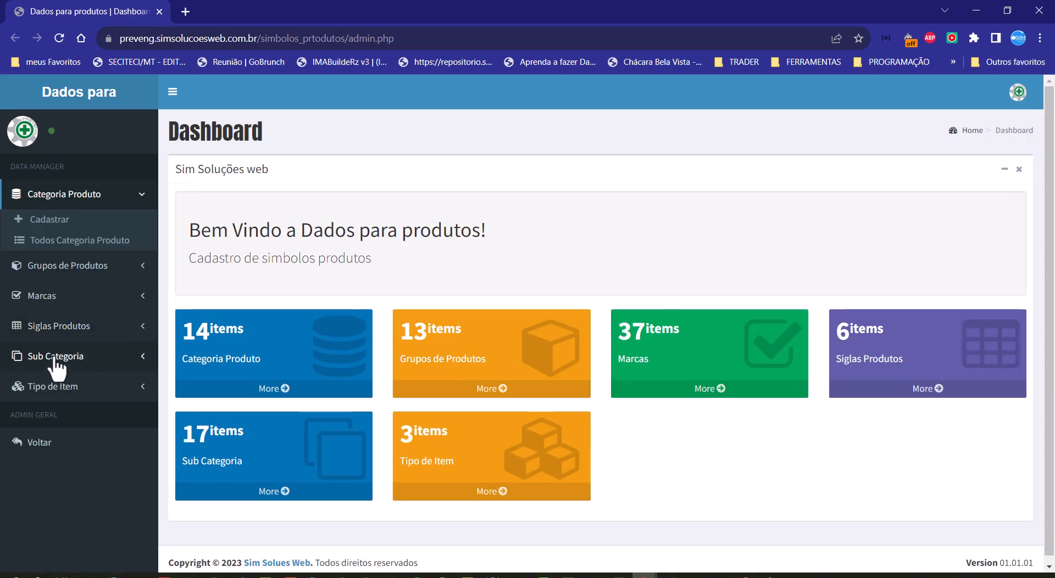
pyautogui.click(61, 266)
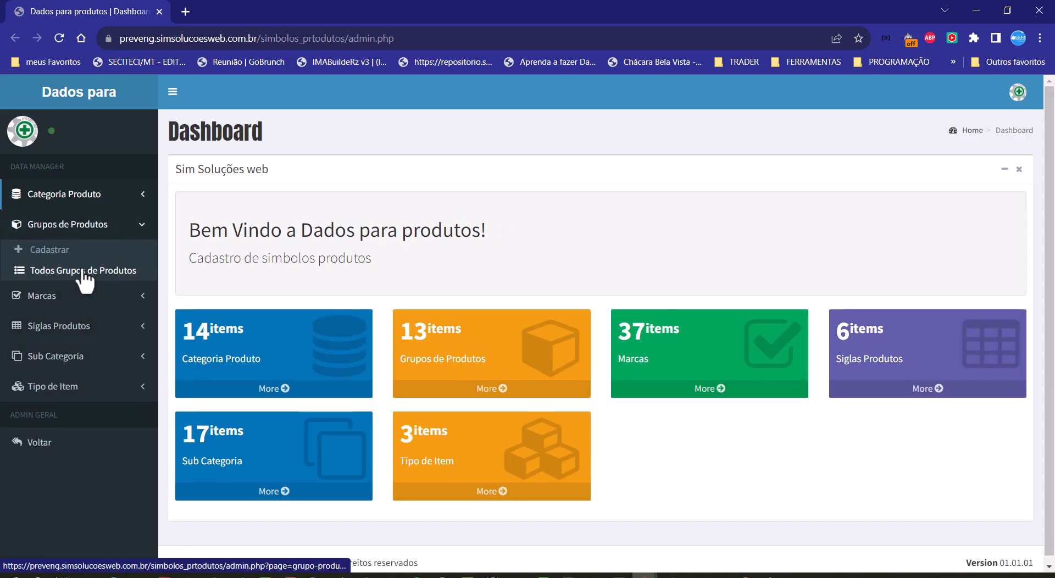
pyautogui.click(52, 275)
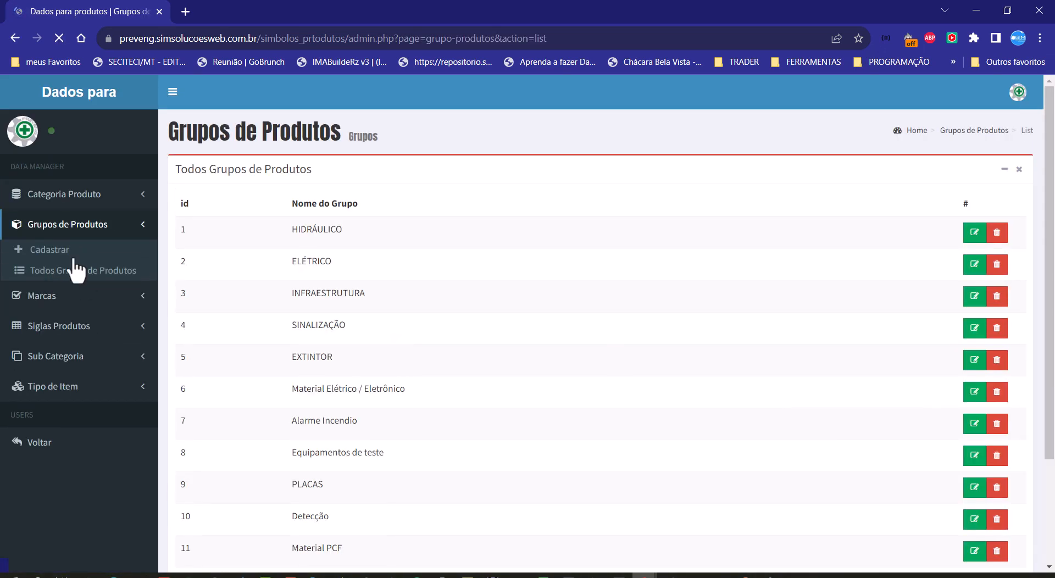
pyautogui.scroll(-2, 395, 328)
pyautogui.doubleClick(362, 297)
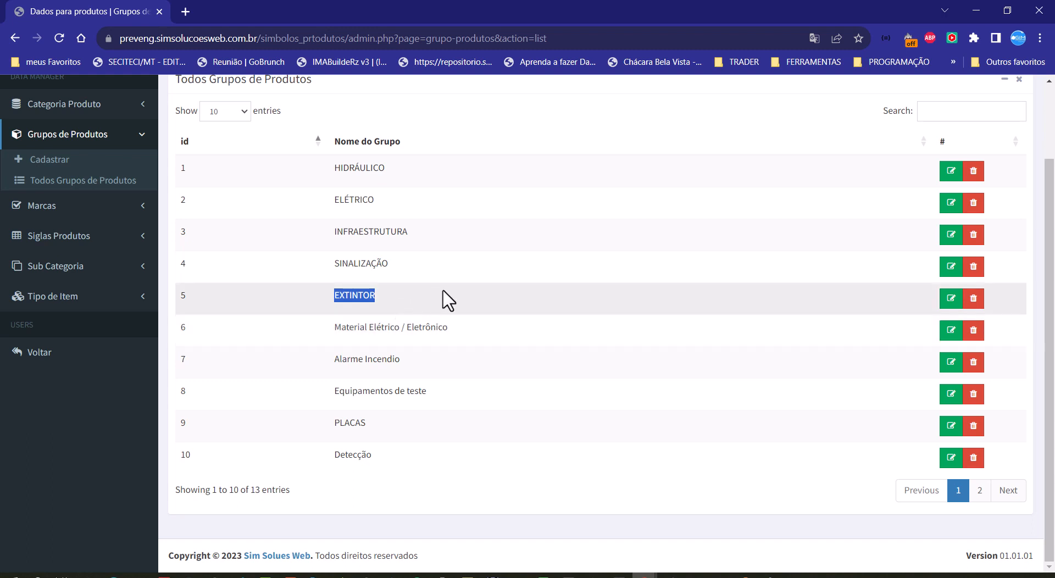
pyautogui.hotkey('alt', 'Tab')
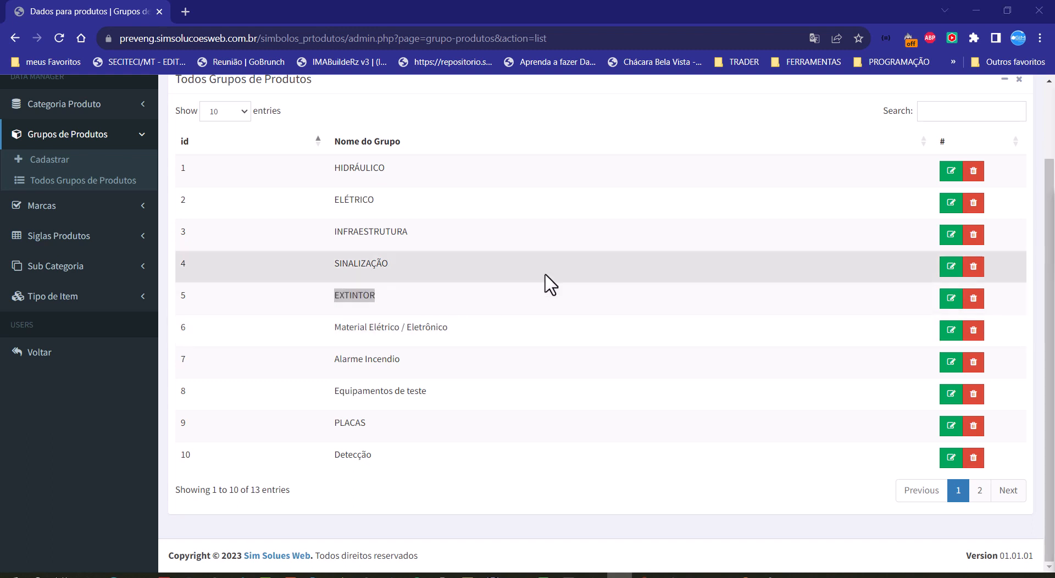
pyautogui.hotkey('alt', 'Tab')
pyautogui.click(341, 296)
pyautogui.doubleClick(341, 297)
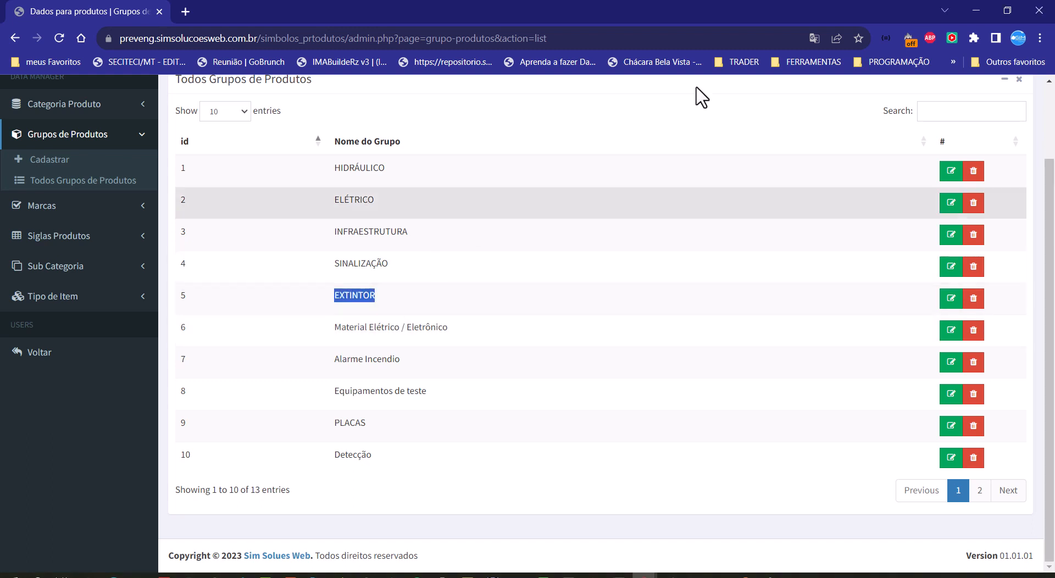
pyautogui.click(1039, 10)
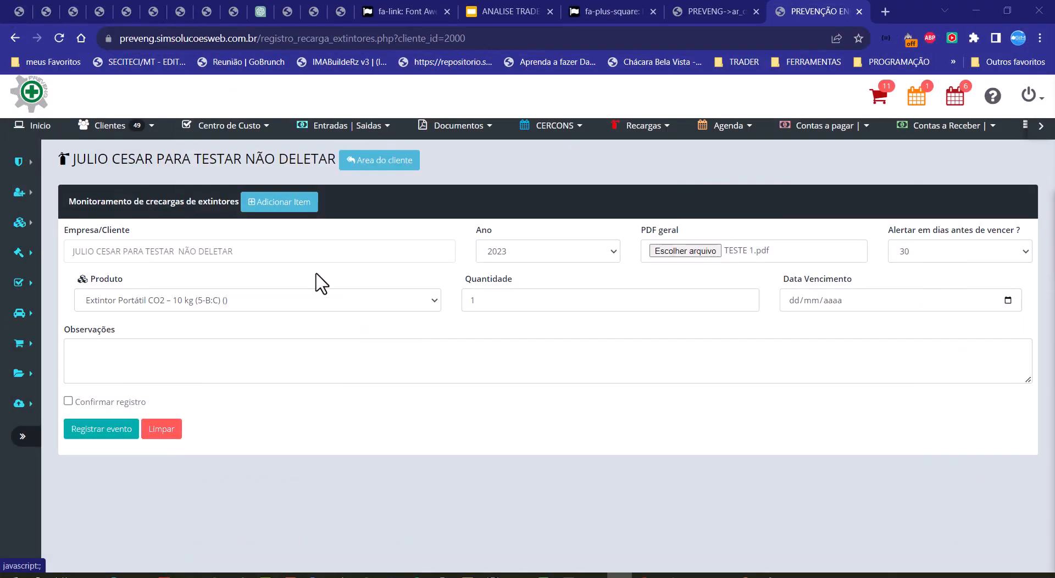
# Step: Choose Extintor Portátil CO2 – 25 kg (10-B:C) as the product of the first item
pyautogui.click(227, 298)
pyautogui.scroll(3, 229, 301)
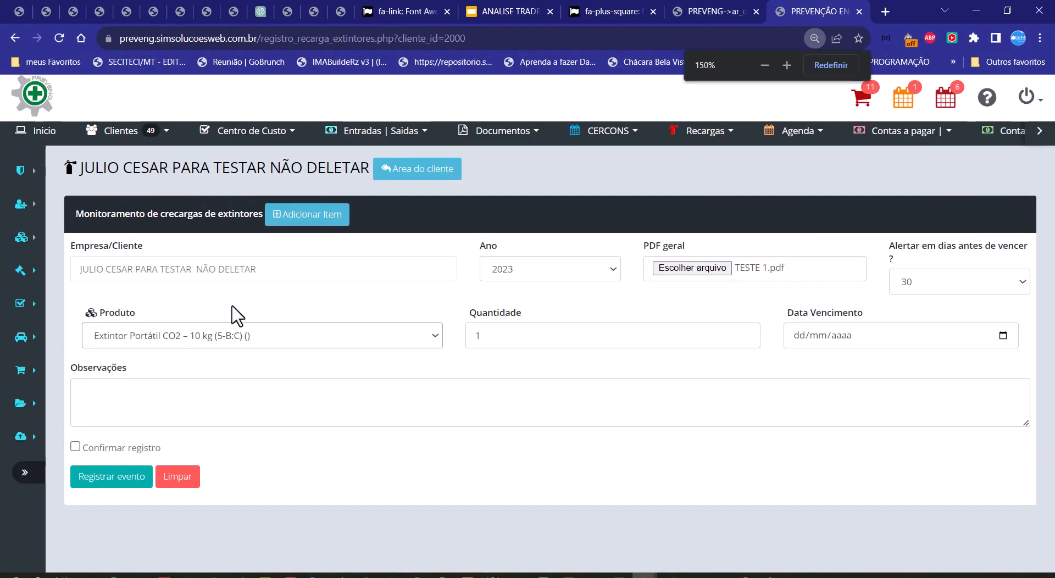
pyautogui.scroll(-3, 332, 347)
pyautogui.click(293, 305)
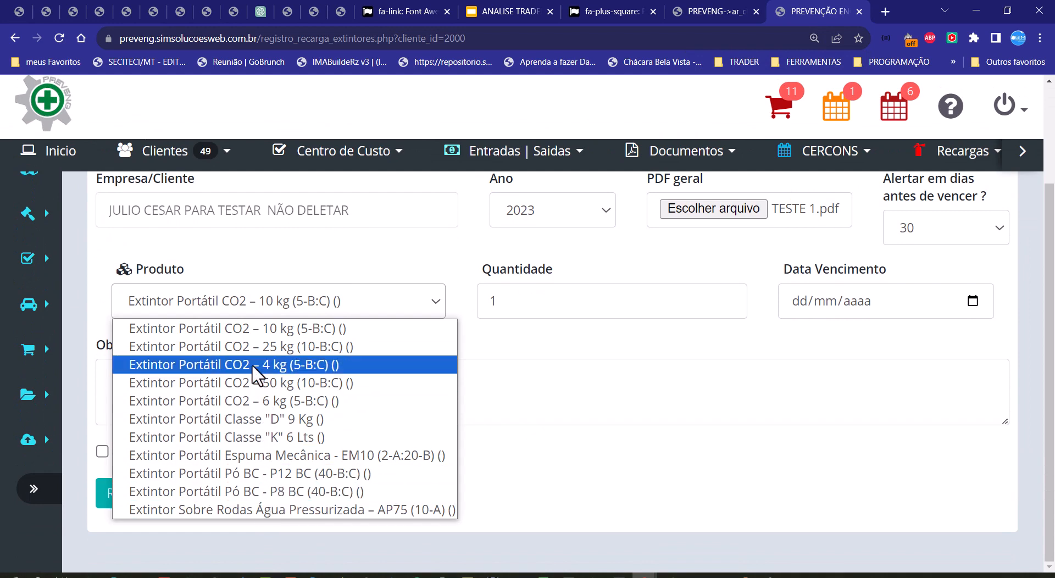
pyautogui.scroll(-2, 253, 373)
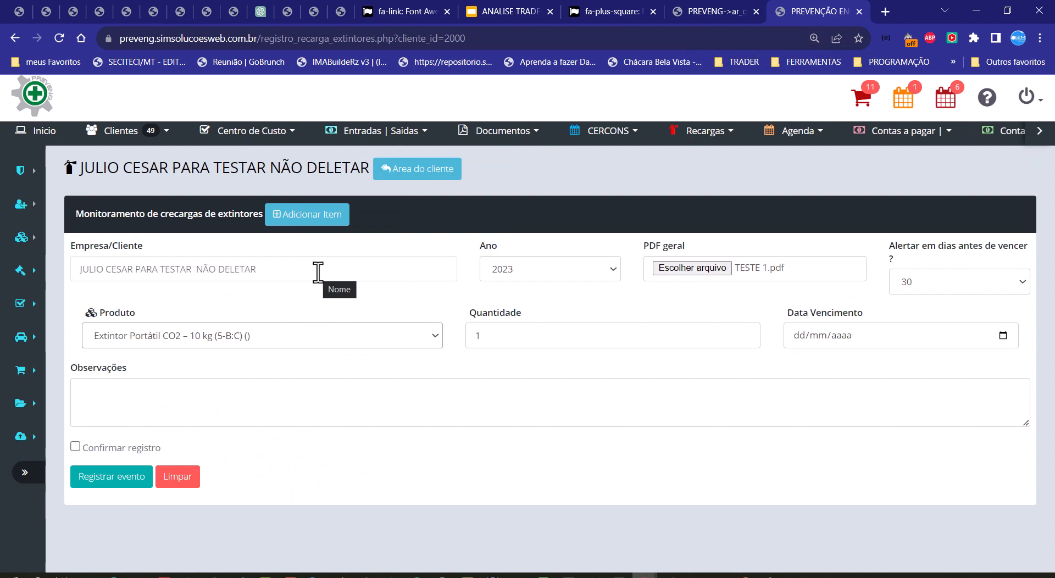
pyautogui.scroll(-1, 318, 272)
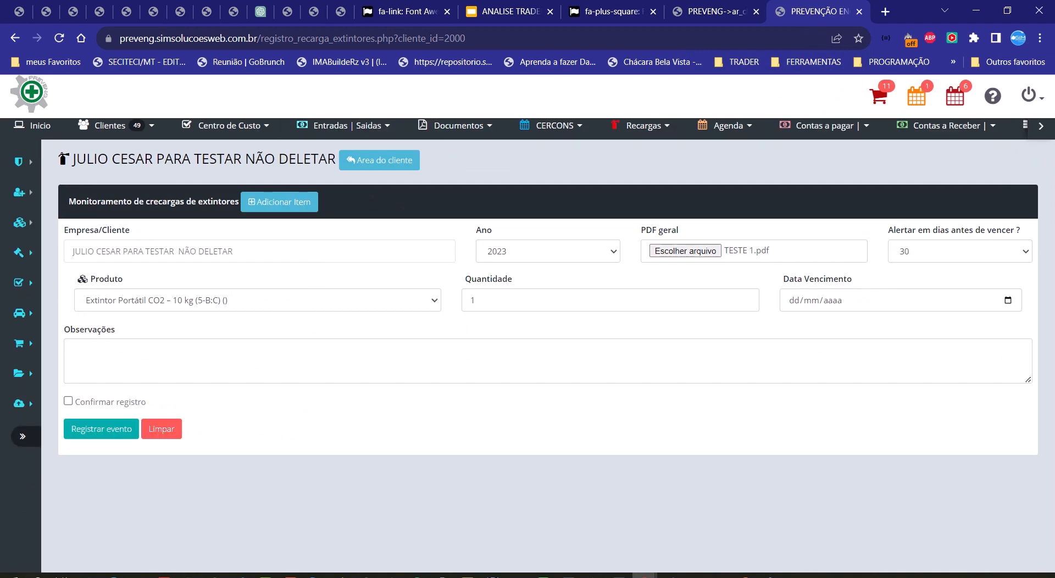
pyautogui.click(250, 303)
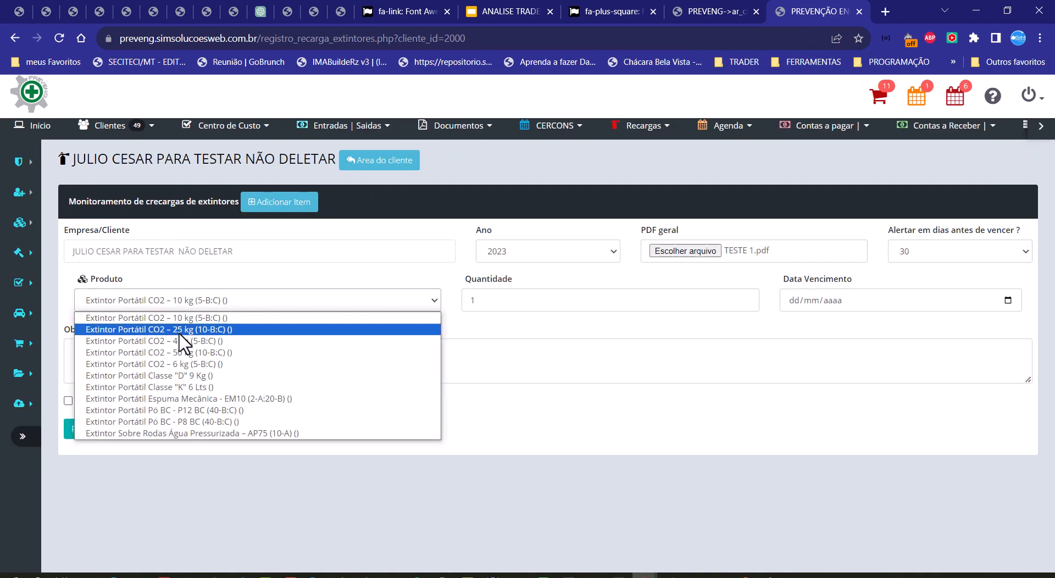
pyautogui.click(175, 329)
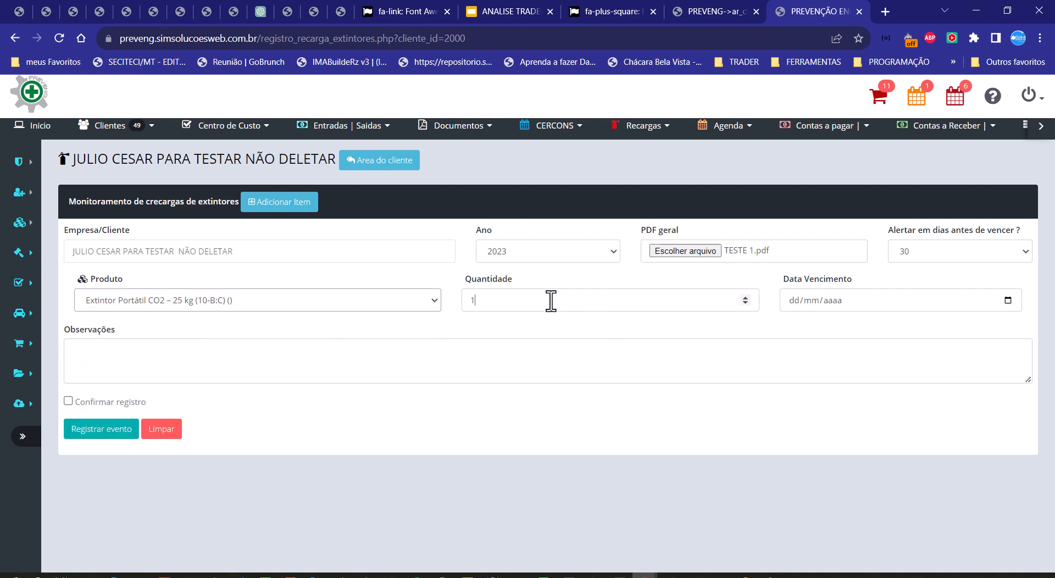
# Step: Keep the first item's quantity at 1 and set its expiry date to 30/12/2023
pyautogui.click(549, 300)
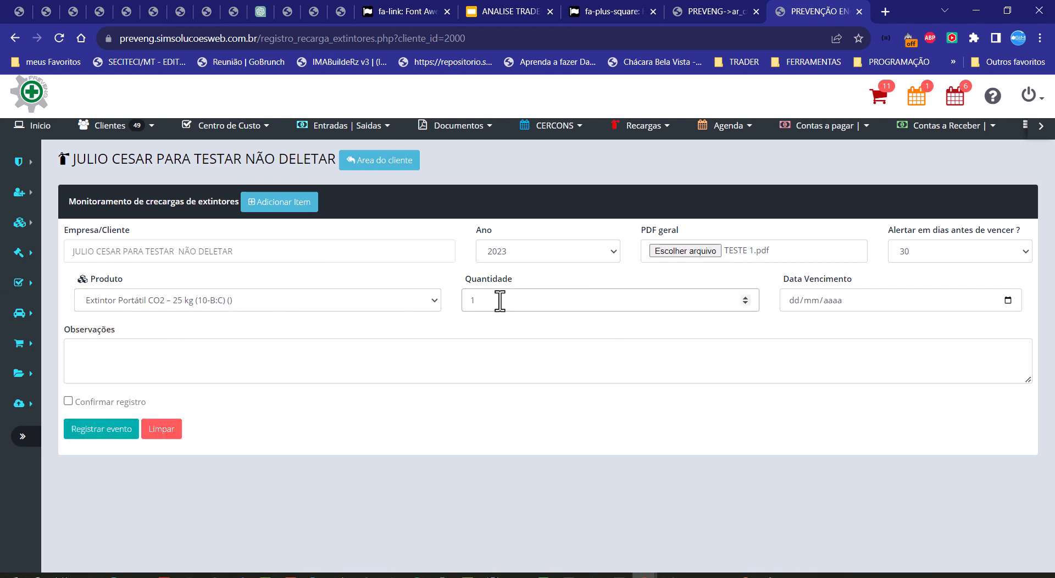
pyautogui.moveTo(497, 299); pyautogui.dragTo(445, 304)
pyautogui.click(796, 300)
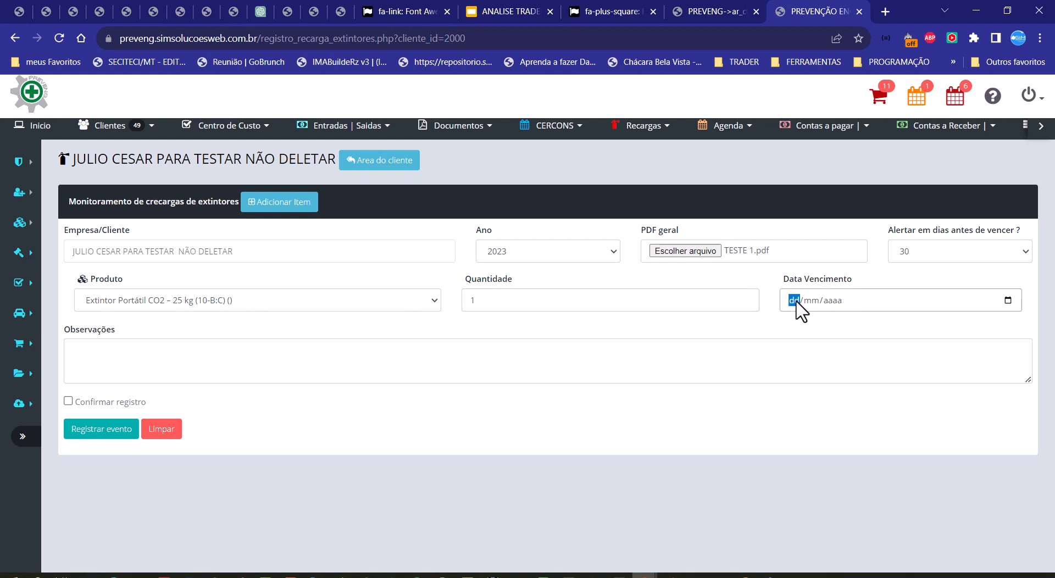
pyautogui.write('30/12/2023')
pyautogui.click(763, 318)
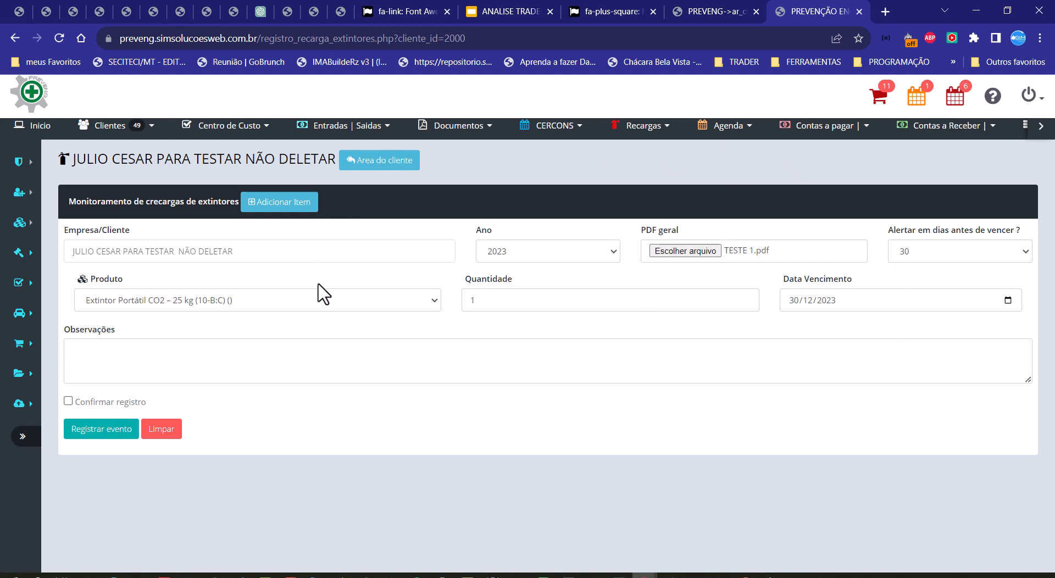
pyautogui.click(324, 304)
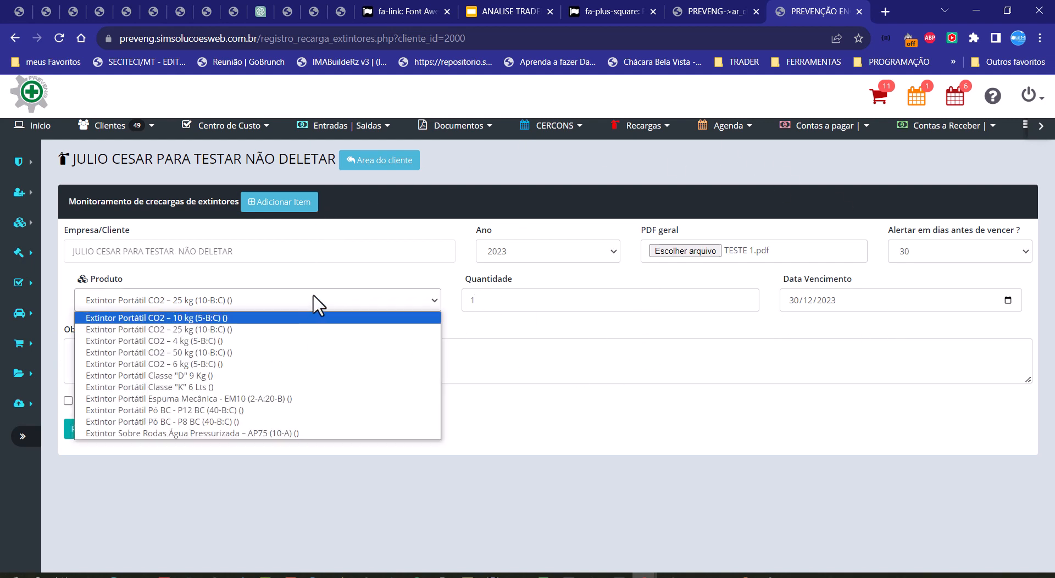
pyautogui.click(319, 304)
pyautogui.click(529, 302)
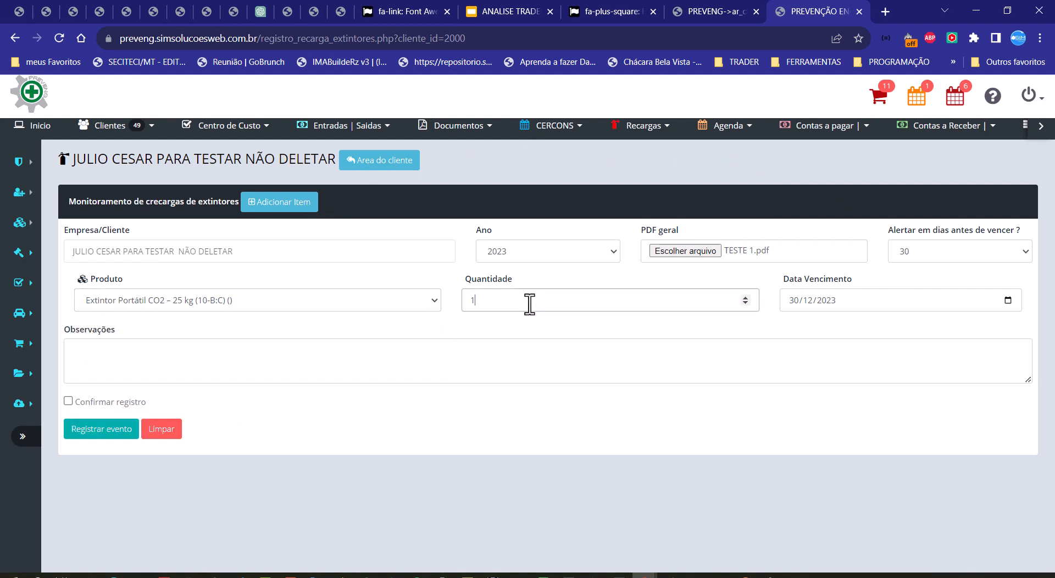
pyautogui.click(502, 328)
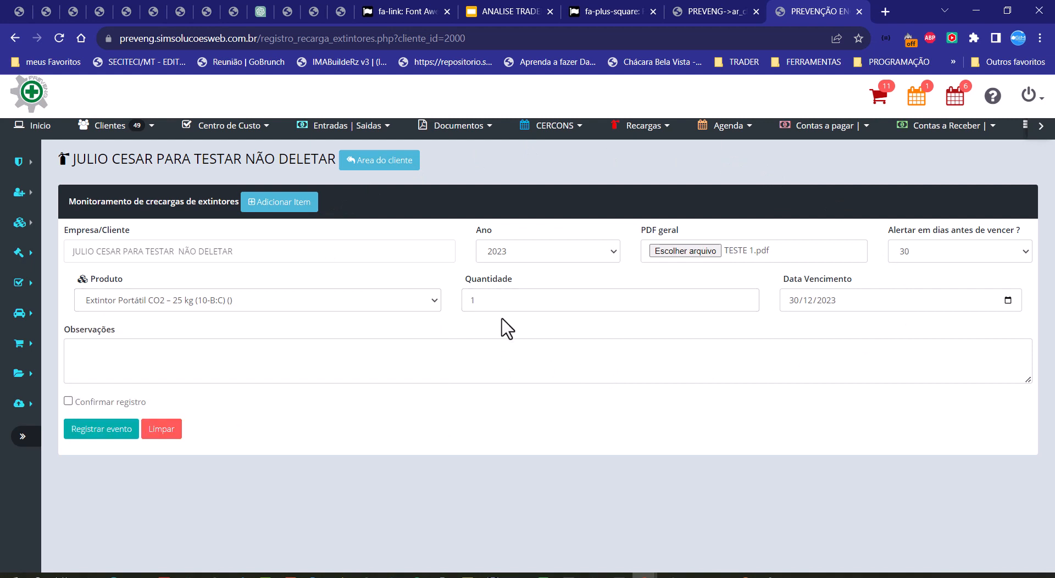
pyautogui.moveTo(69, 252); pyautogui.dragTo(268, 257)
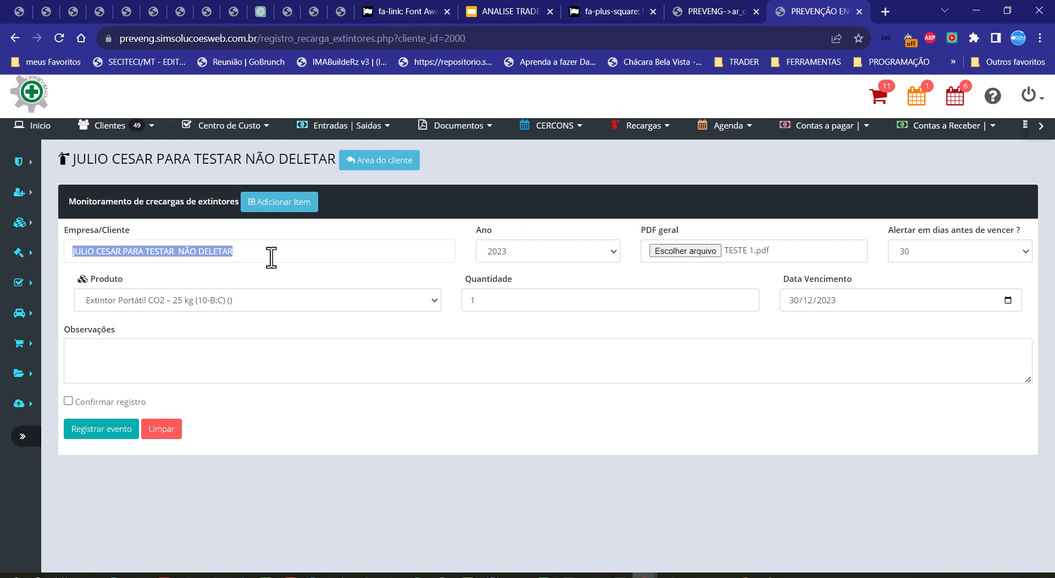
# Step: Add a second item to the recharge form and choose Extintor Portátil Espuma Mecânica - EM10 (2-A:20-B) as its product
pyautogui.click(291, 204)
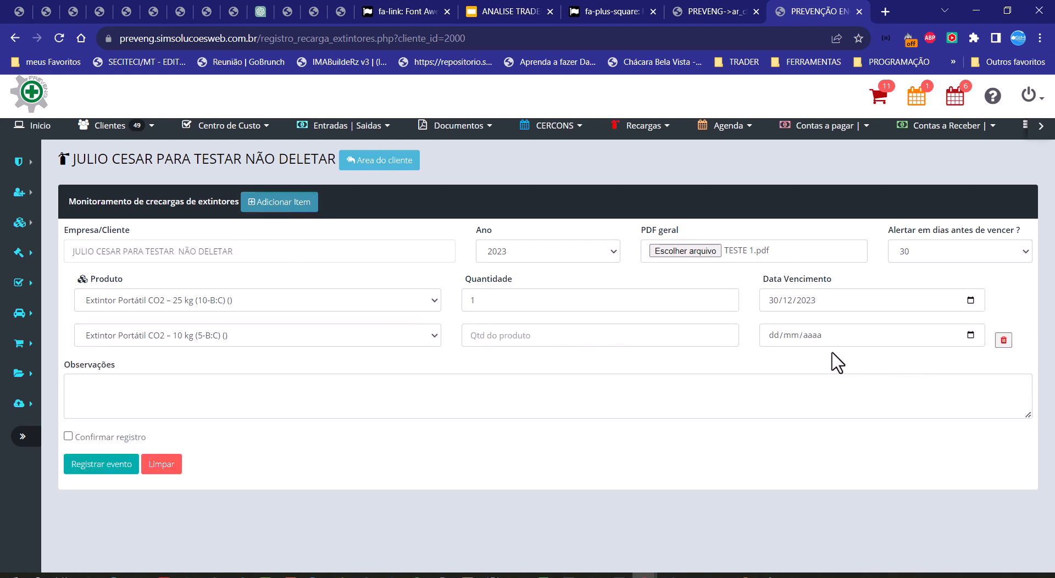
pyautogui.click(287, 338)
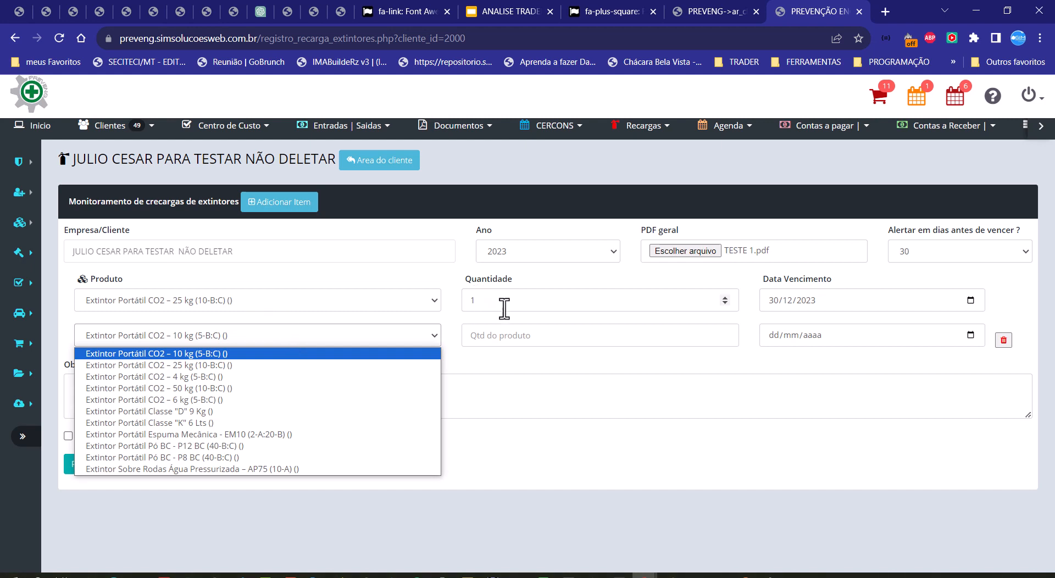
pyautogui.click(503, 360)
pyautogui.click(398, 337)
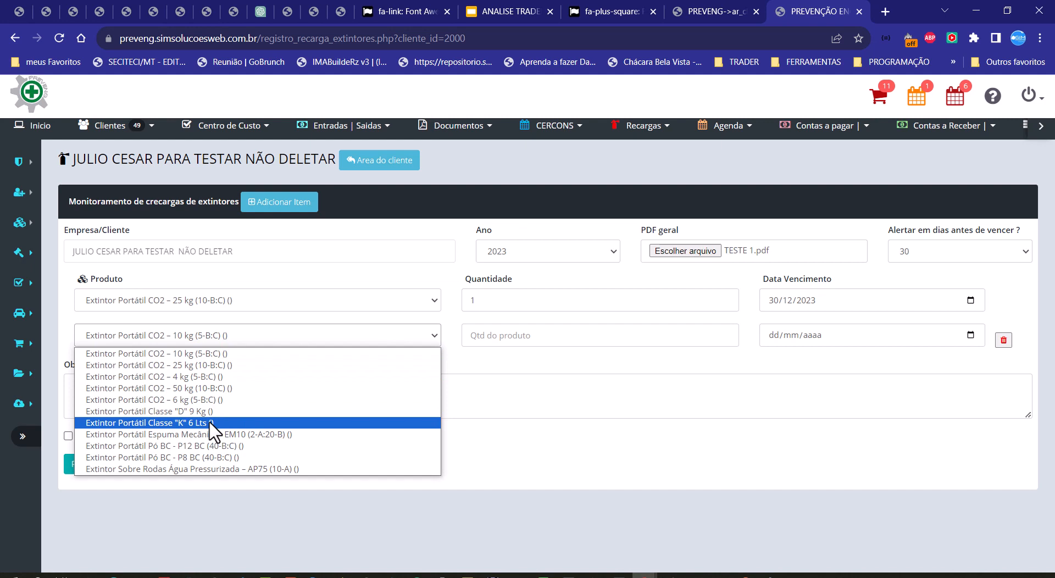
pyautogui.click(214, 435)
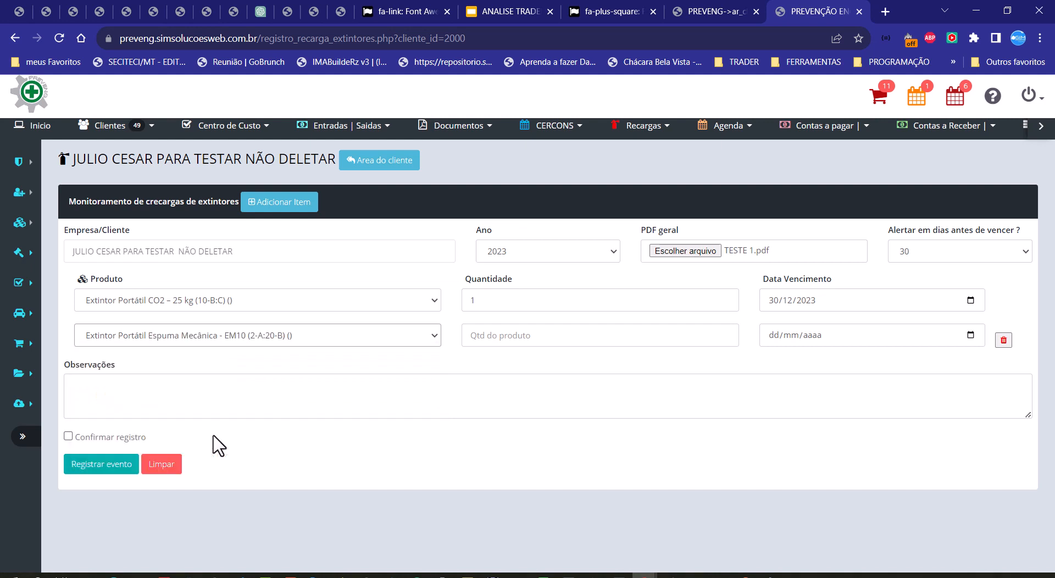
# Step: Set the second item's quantity to 1 and its expiry date to 25/12/2023
pyautogui.click(544, 345)
pyautogui.write('1')
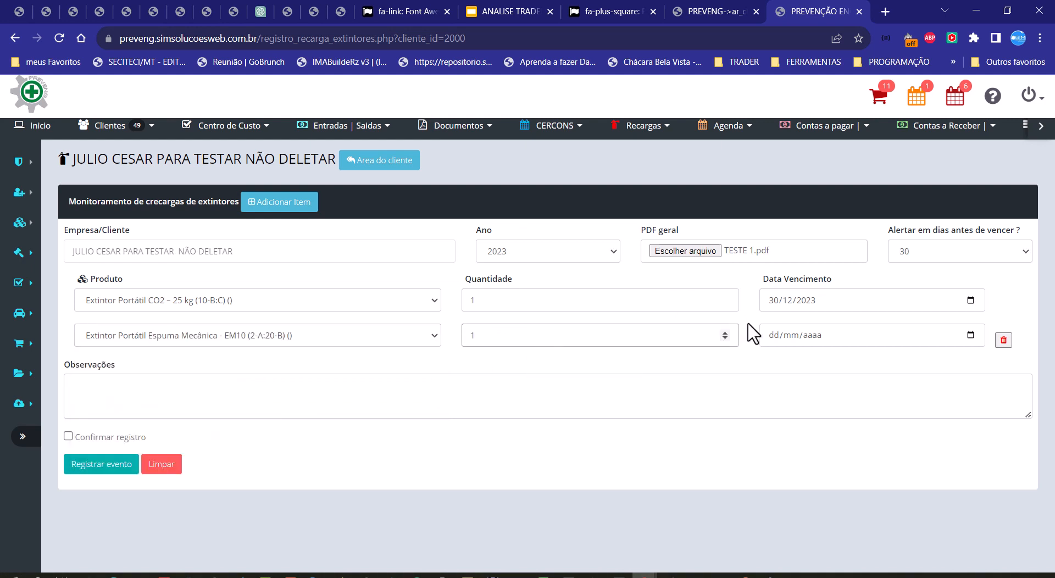
pyautogui.click(970, 335)
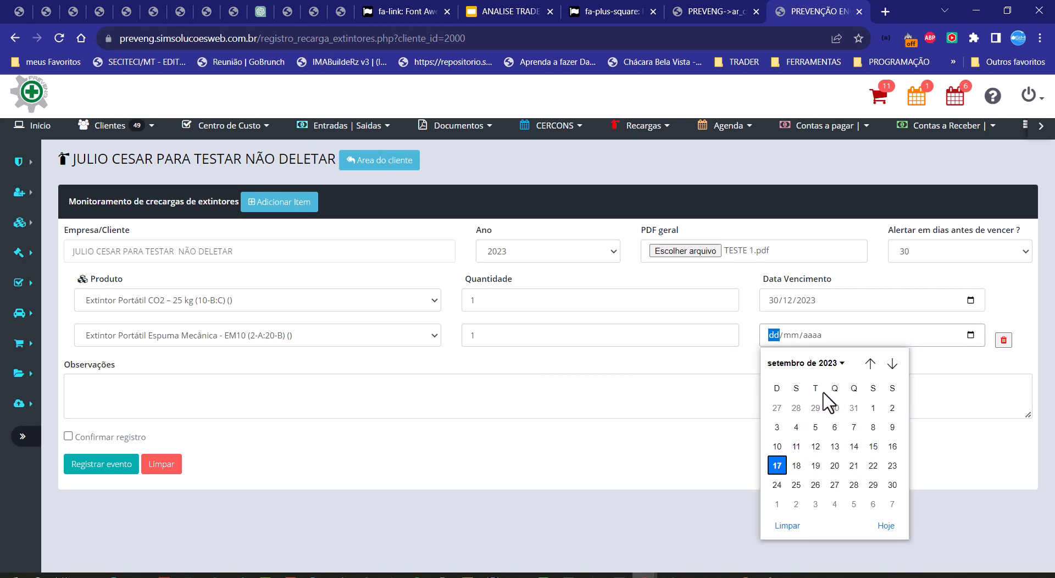
pyautogui.click(777, 336)
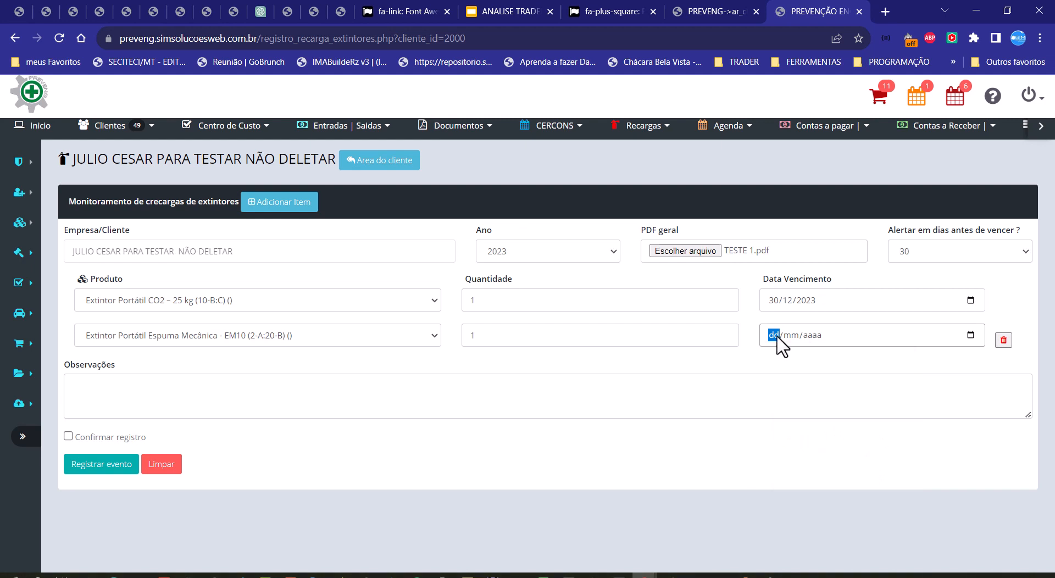
pyautogui.write('25122')
pyautogui.click(836, 365)
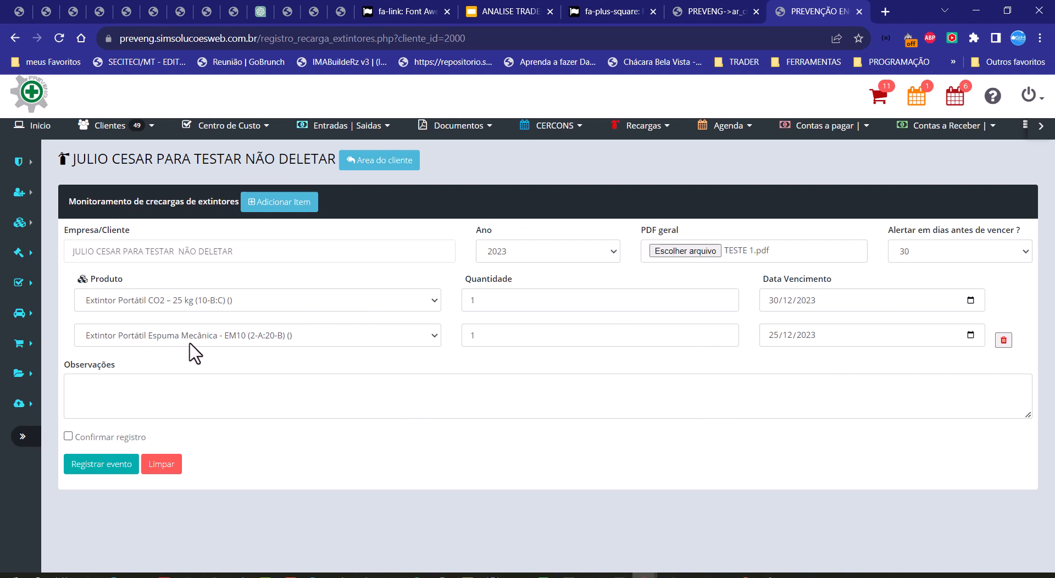
# Step: Review the client field and the product, quantity and expiry date entries of both items
pyautogui.click(480, 337)
pyautogui.doubleClick(469, 335)
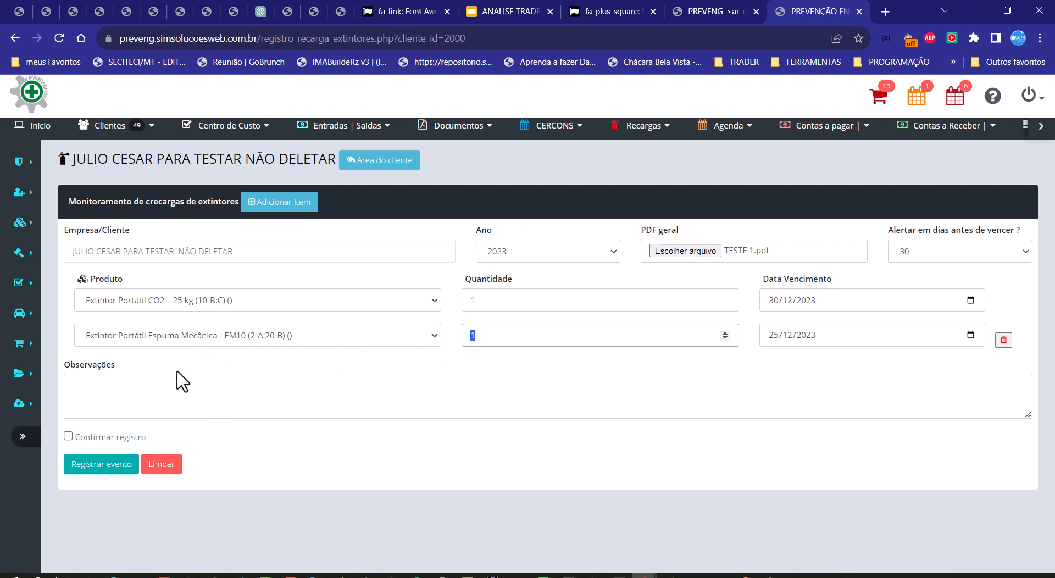
pyautogui.click(512, 341)
pyautogui.moveTo(73, 251); pyautogui.dragTo(229, 257)
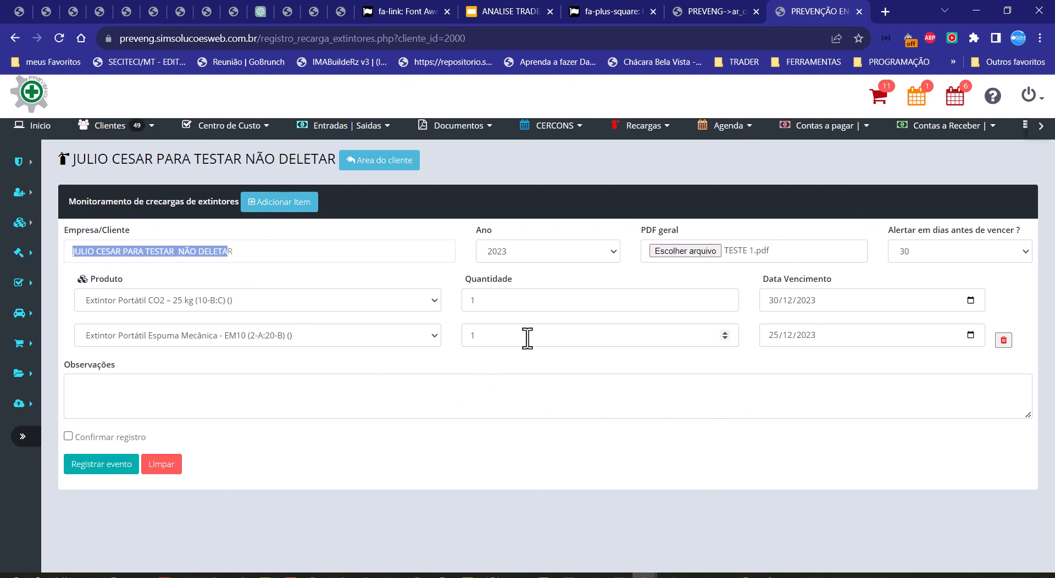
pyautogui.click(122, 254)
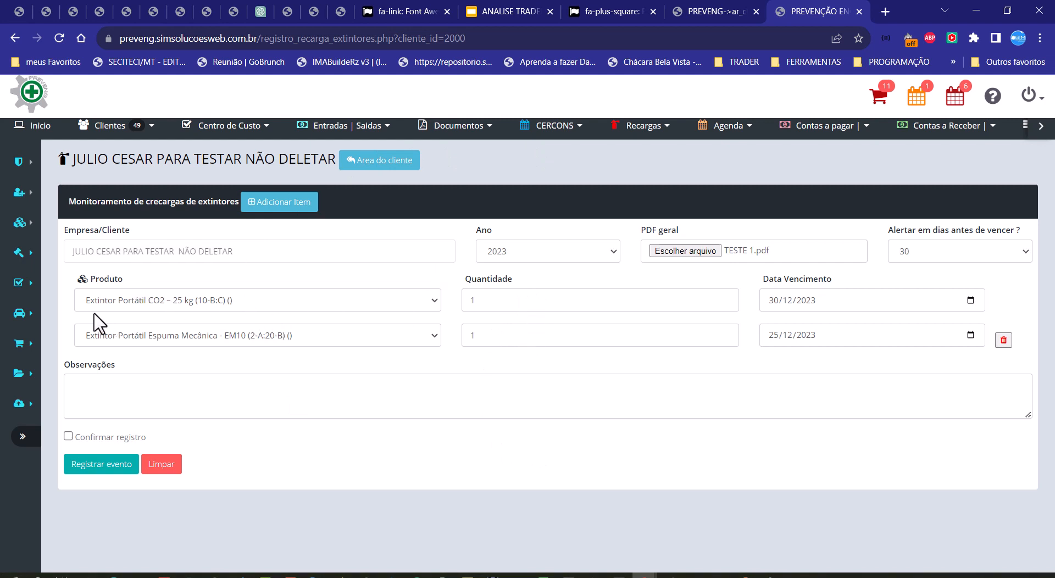
pyautogui.click(818, 306)
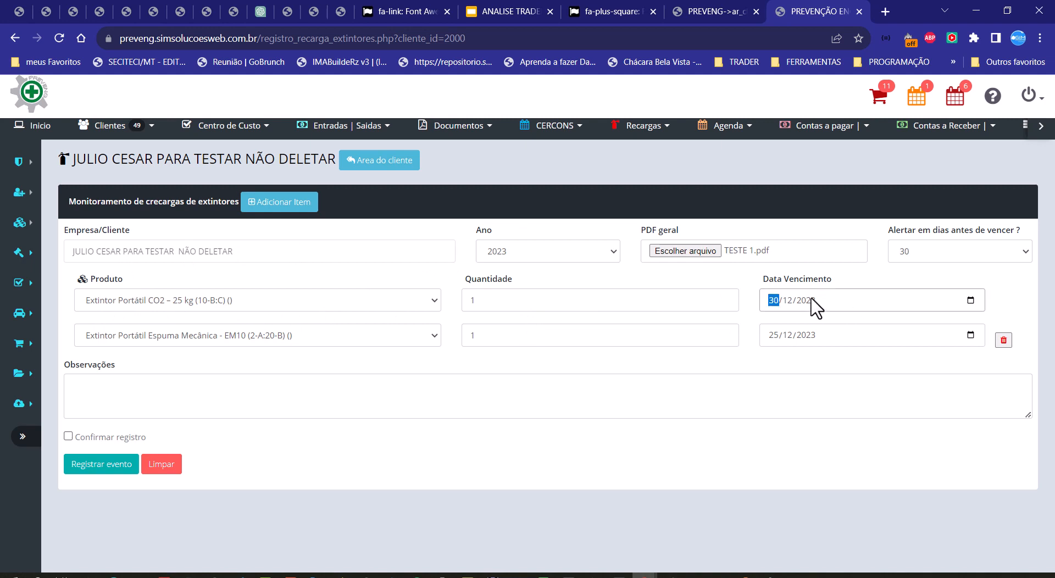
pyautogui.click(144, 340)
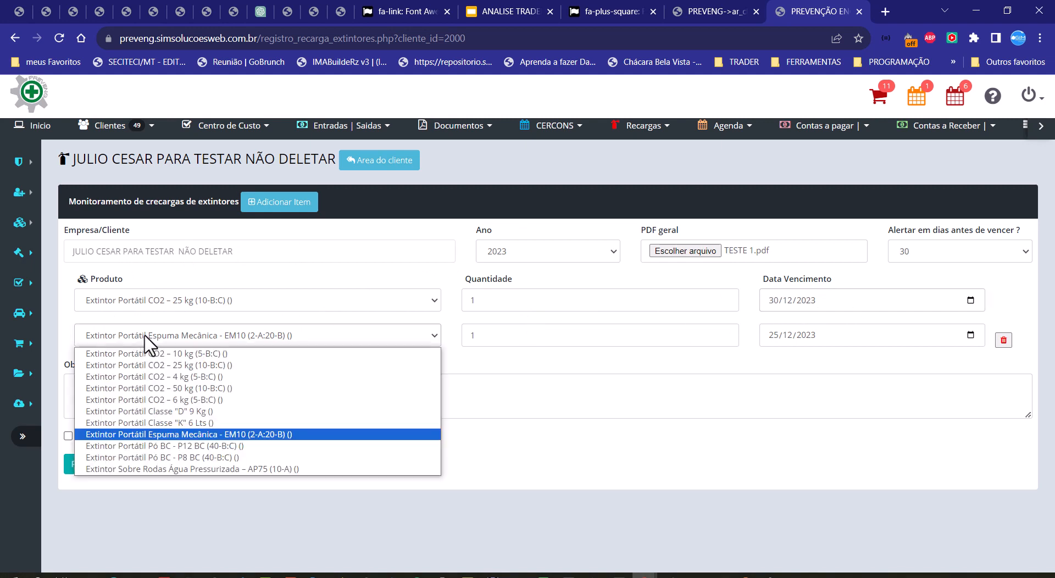
pyautogui.click(816, 345)
pyautogui.click(820, 370)
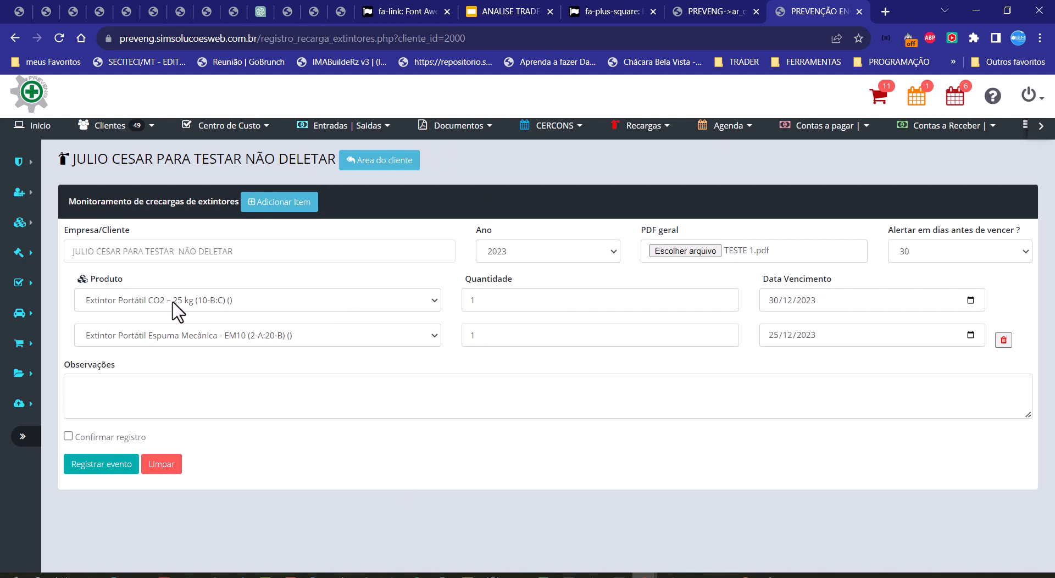
pyautogui.doubleClick(521, 300)
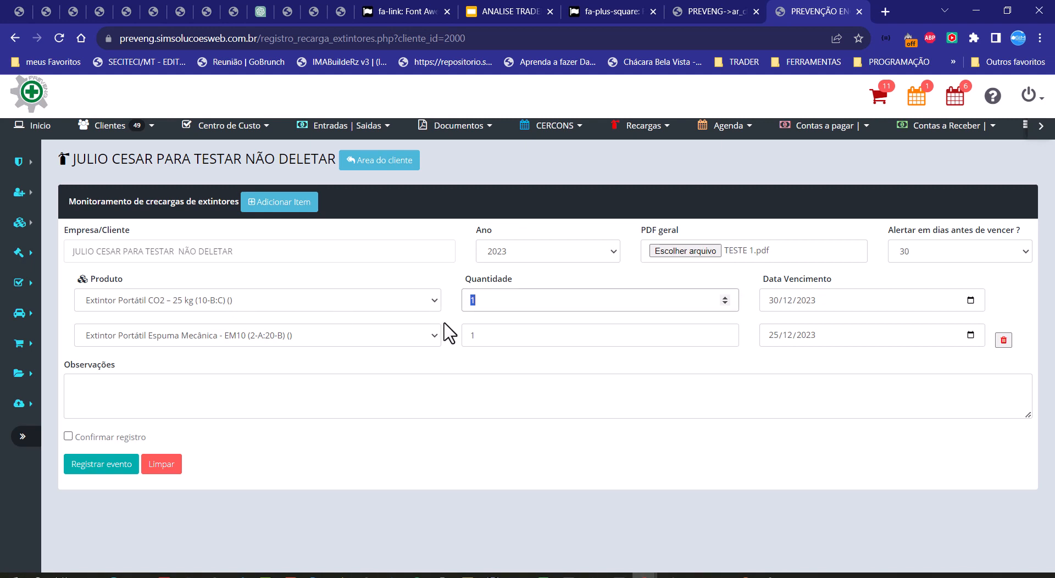
pyautogui.click(314, 302)
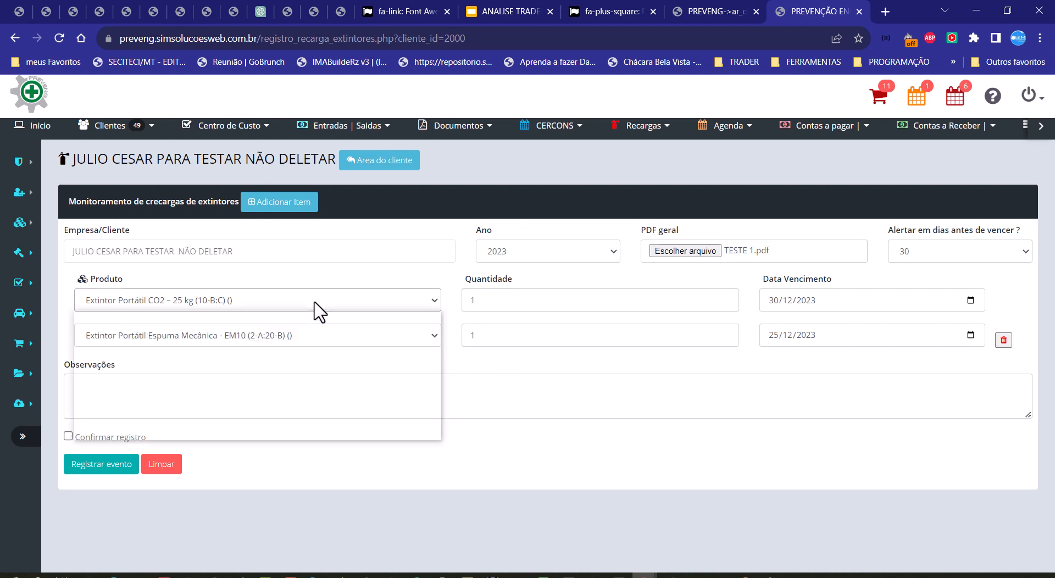
pyautogui.doubleClick(259, 336)
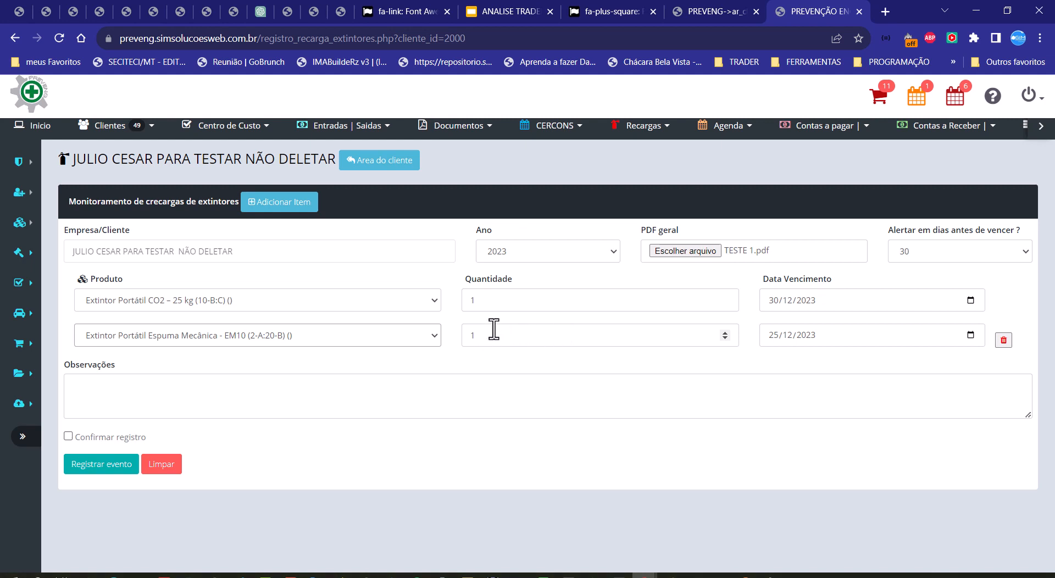
pyautogui.doubleClick(472, 334)
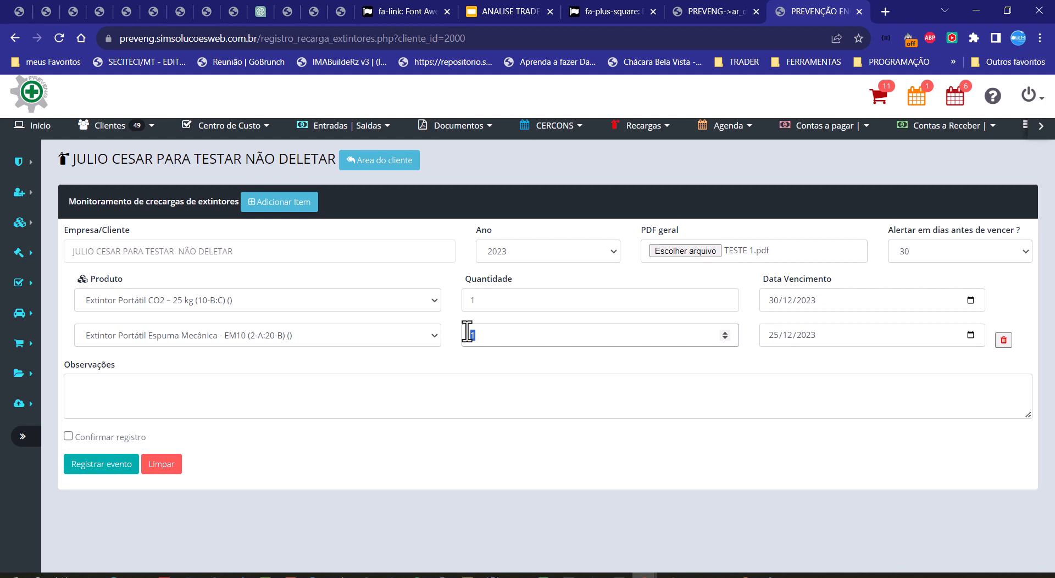
pyautogui.click(764, 440)
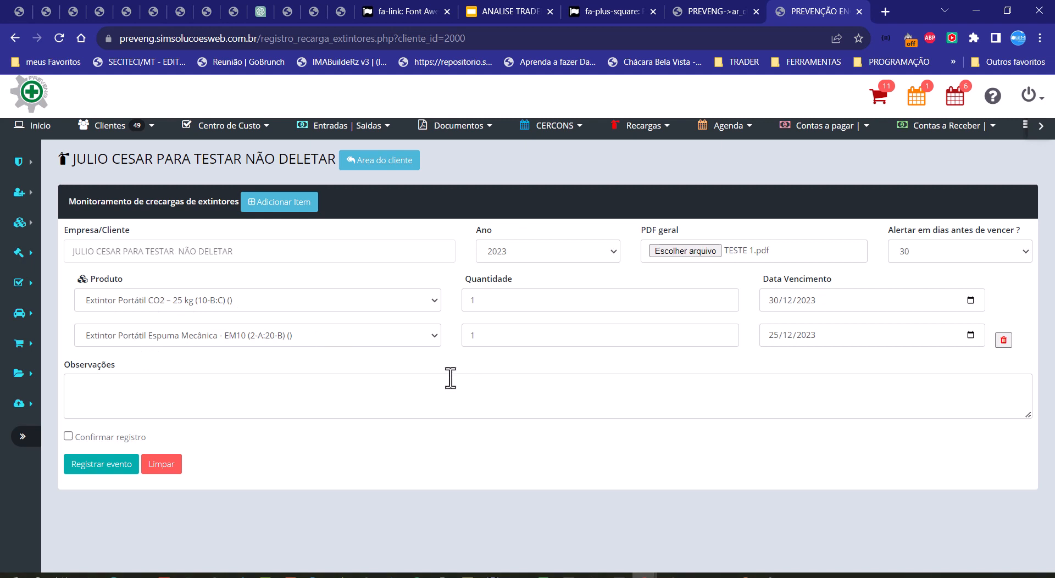
# Step: Add a third item and choose Extintor Portátil Pó BC - P8 BC (40-B:C) as its product
pyautogui.click(295, 212)
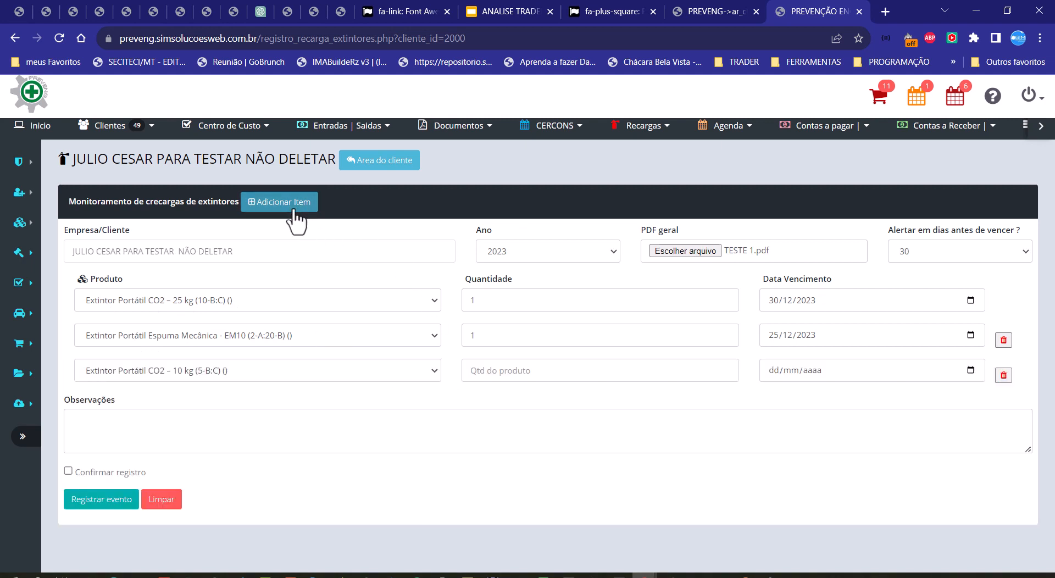
pyautogui.click(264, 369)
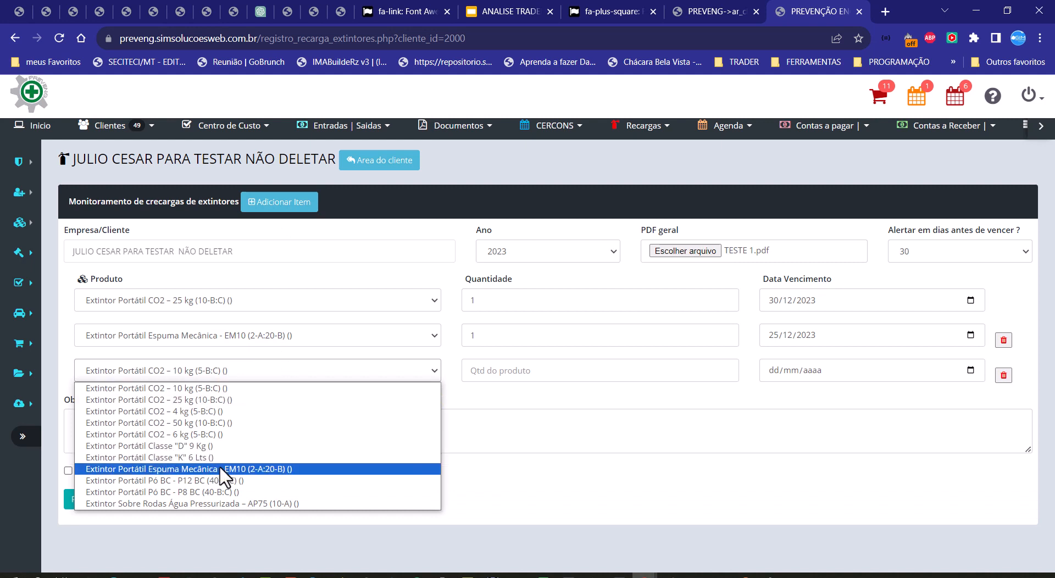
pyautogui.click(216, 491)
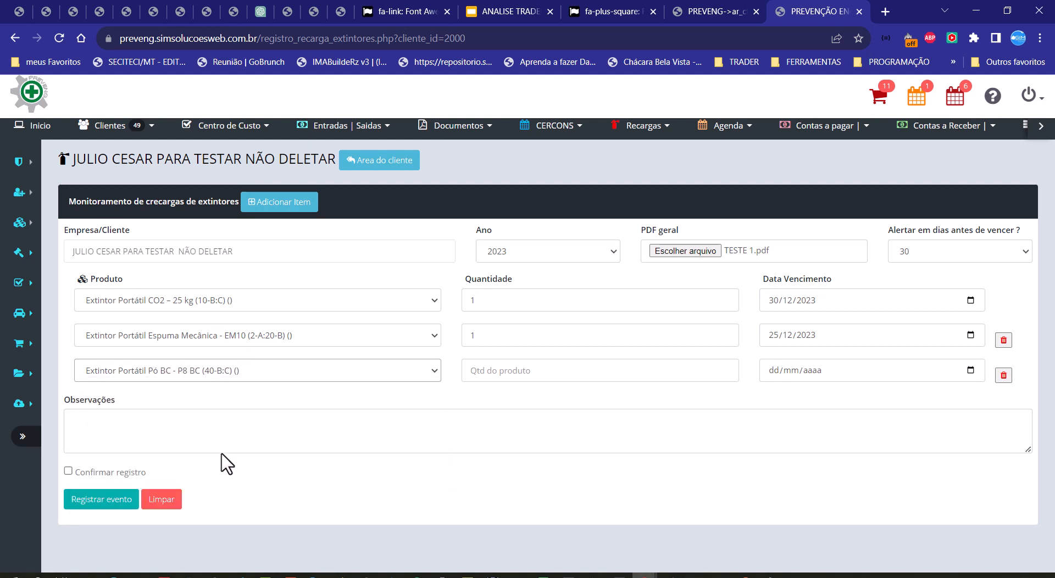
# Step: Set the third item's quantity to 1 and its expiry date to 10/05/2024
pyautogui.click(534, 373)
pyautogui.write('1')
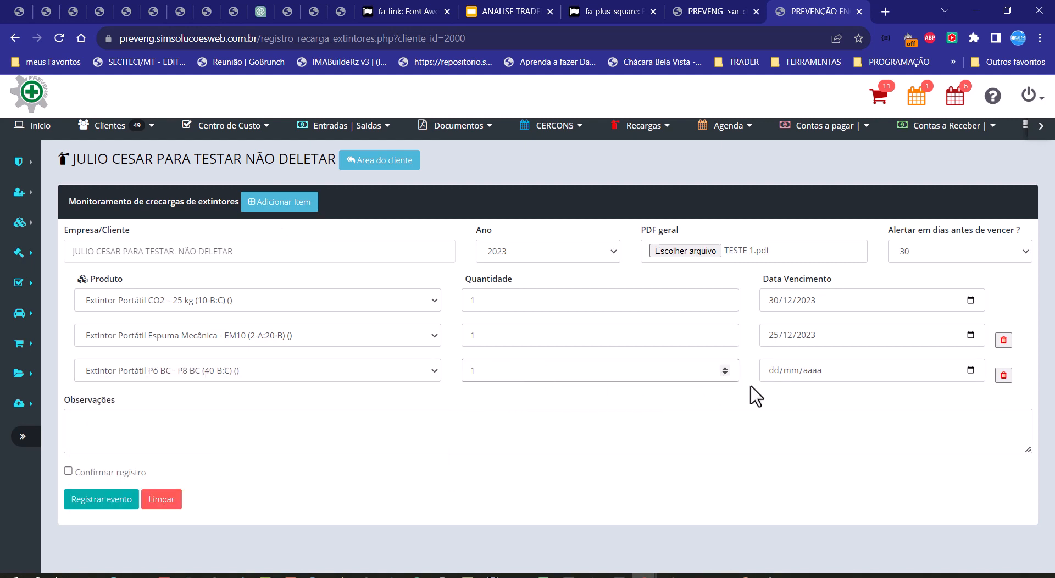
pyautogui.click(775, 372)
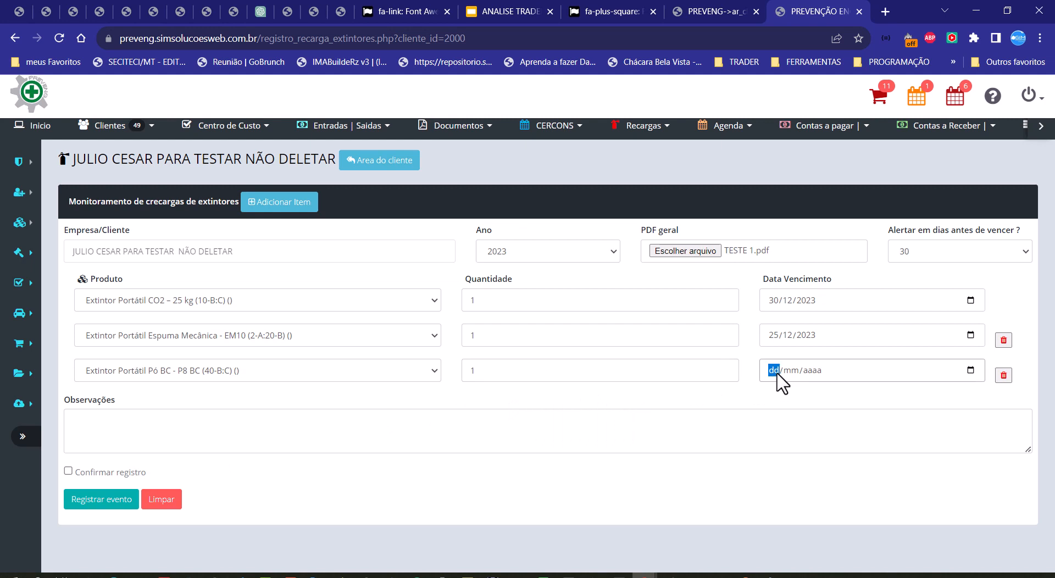
pyautogui.write('10/05/0020')
pyautogui.click(782, 387)
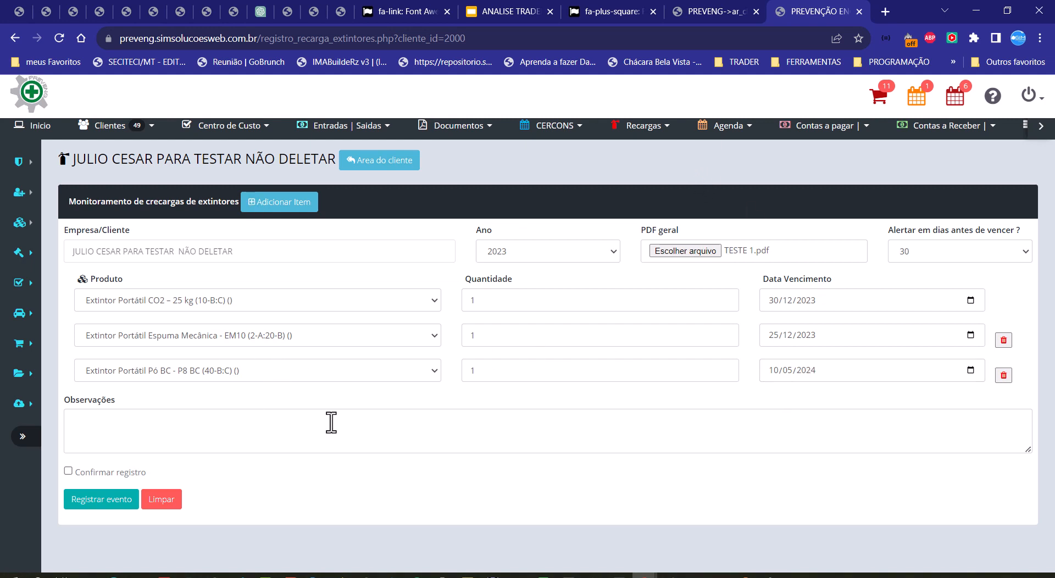
pyautogui.moveTo(495, 370); pyautogui.dragTo(455, 377)
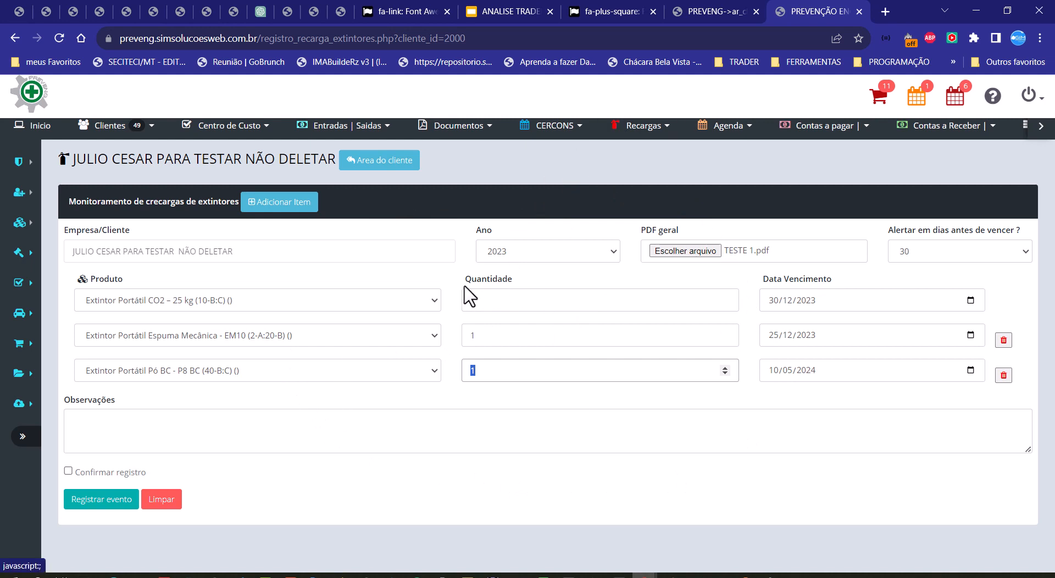
pyautogui.click(719, 400)
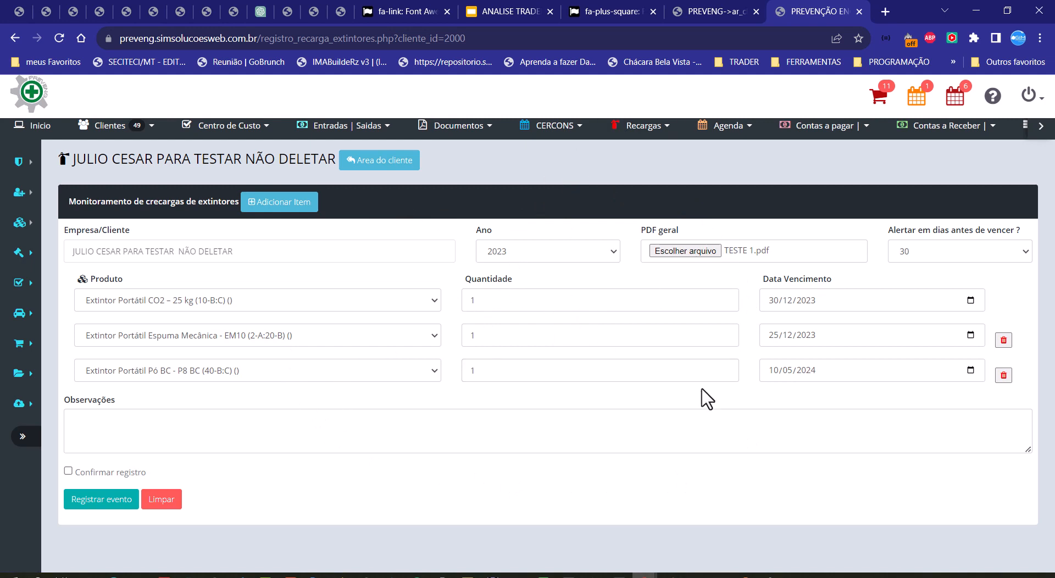
# Step: Add a fourth blank item to the recharge form and remove it again
pyautogui.click(305, 207)
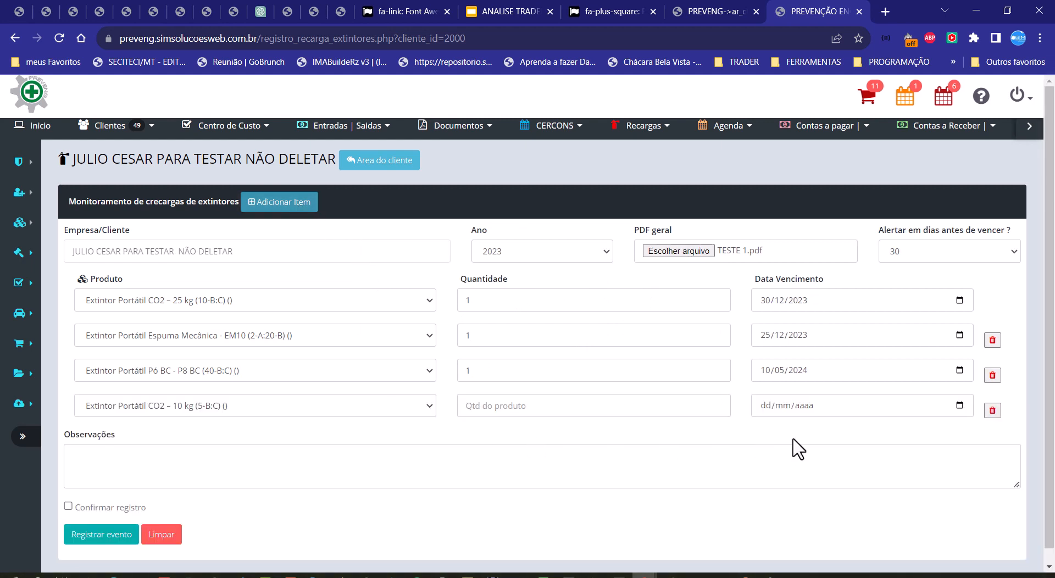
pyautogui.click(992, 411)
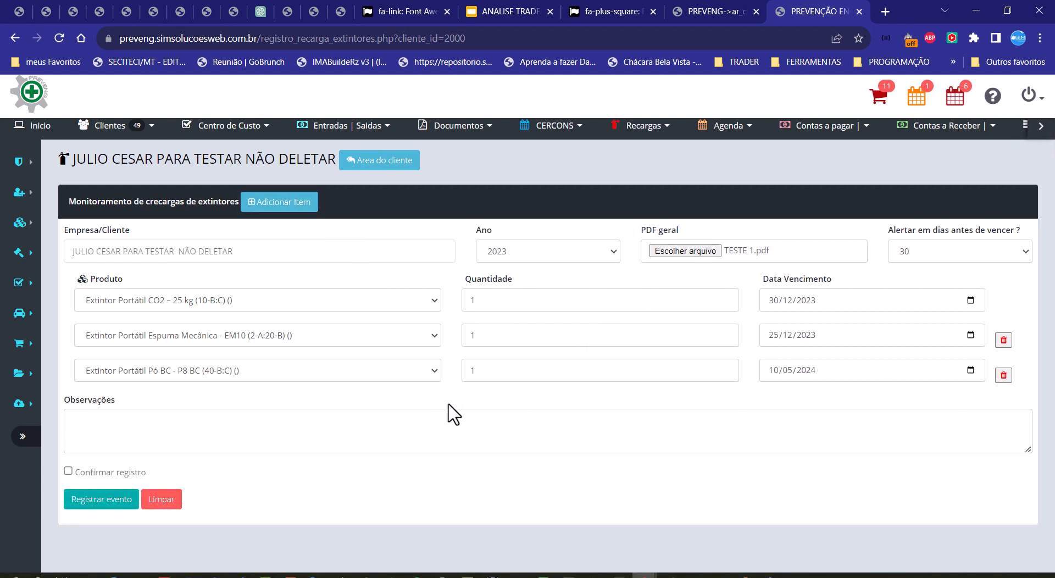
# Step: Fill the remarks with the text Observações, then confirm and register the recharge event
pyautogui.click(152, 432)
pyautogui.doubleClick(103, 401)
pyautogui.moveTo(104, 405); pyautogui.dragTo(181, 431)
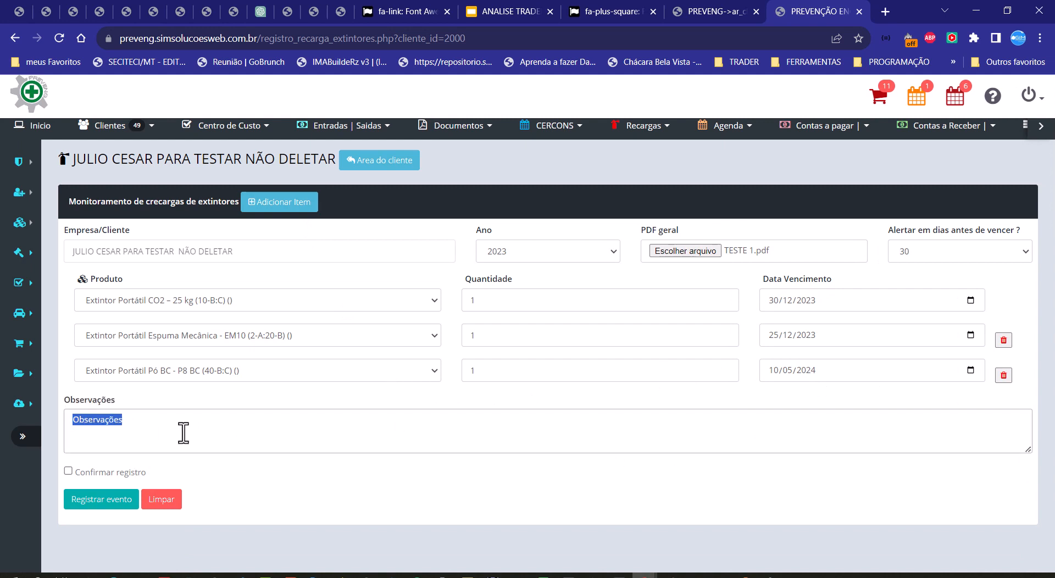
pyautogui.click(125, 435)
pyautogui.click(68, 471)
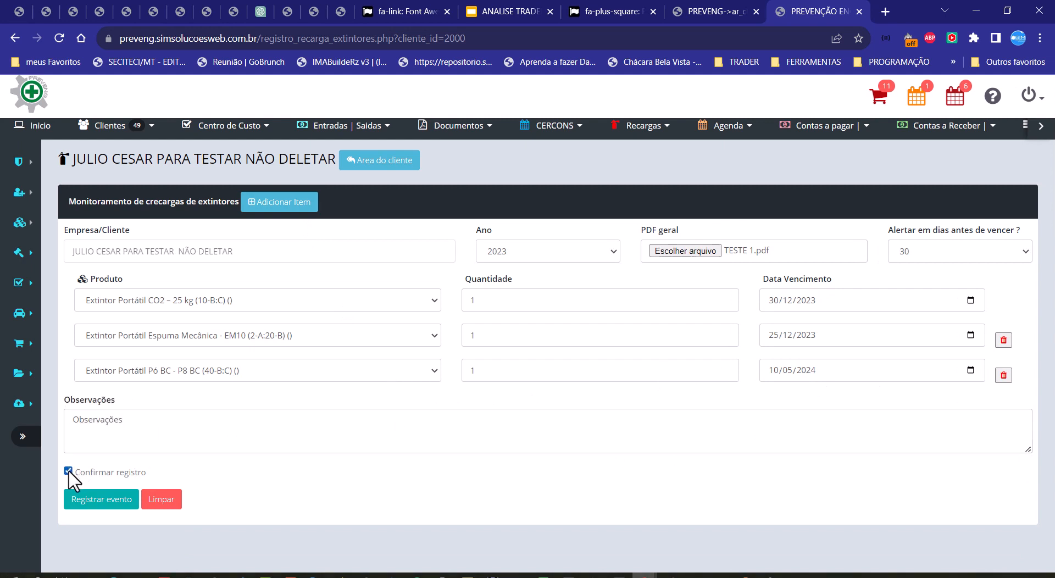
pyautogui.click(128, 497)
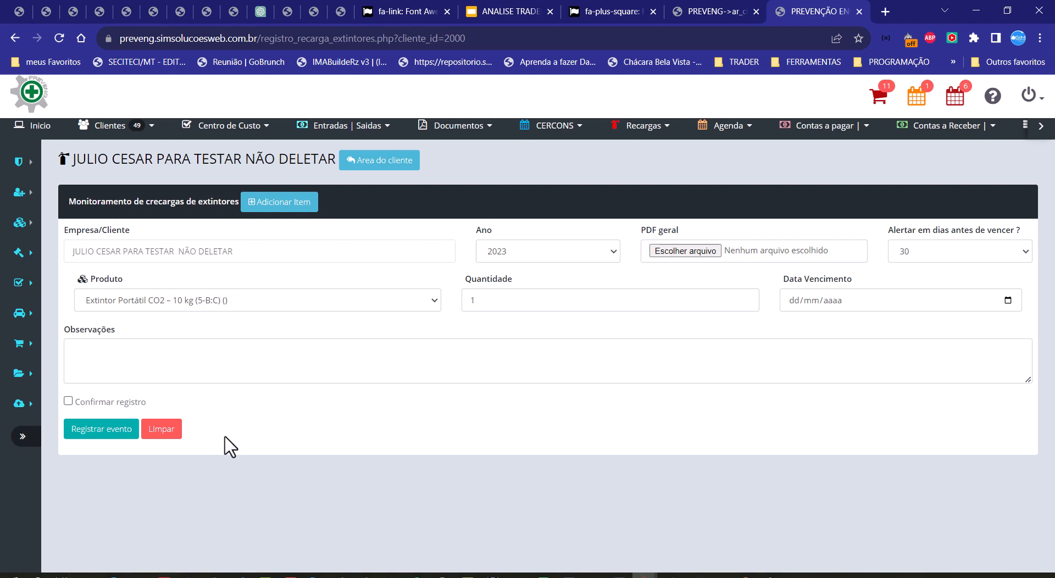
# Step: Attach TESTE 2.pdf to the new recharge record and choose Extintor Sobre Rodas Água Pressurizada – AP75 (10-A) as its product
pyautogui.click(687, 253)
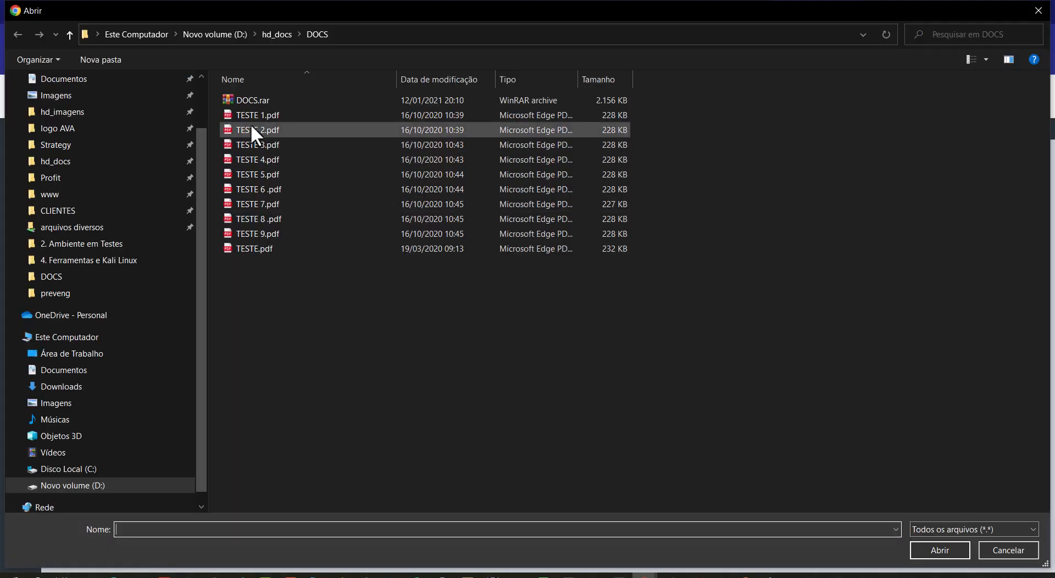
pyautogui.doubleClick(250, 123)
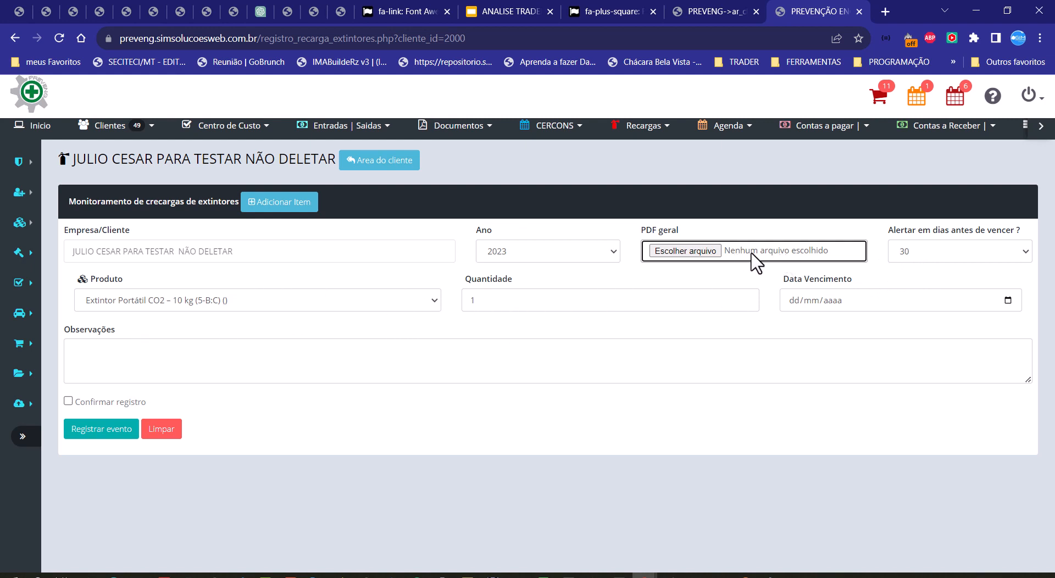
pyautogui.click(427, 303)
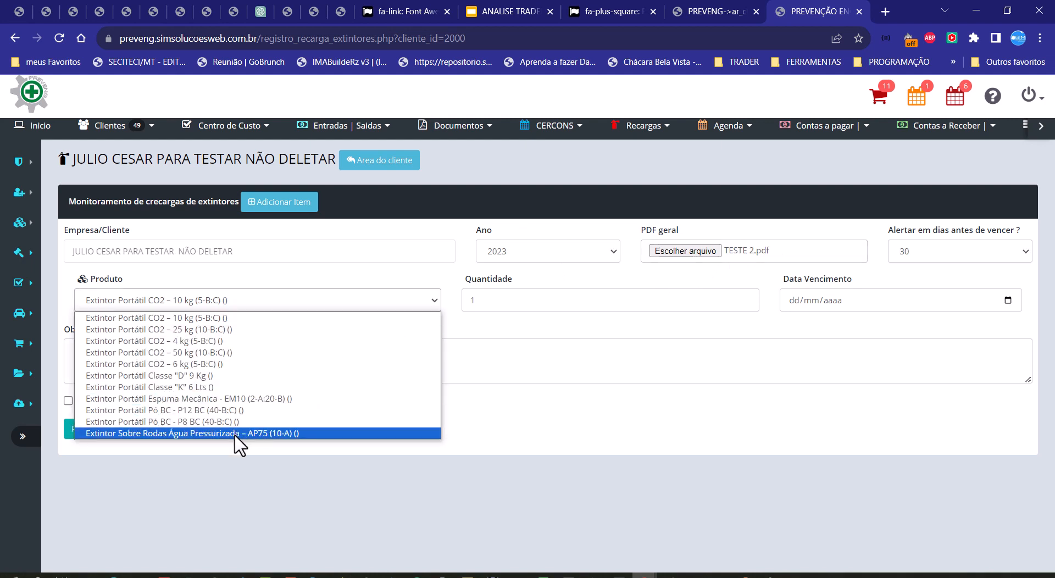
pyautogui.click(238, 433)
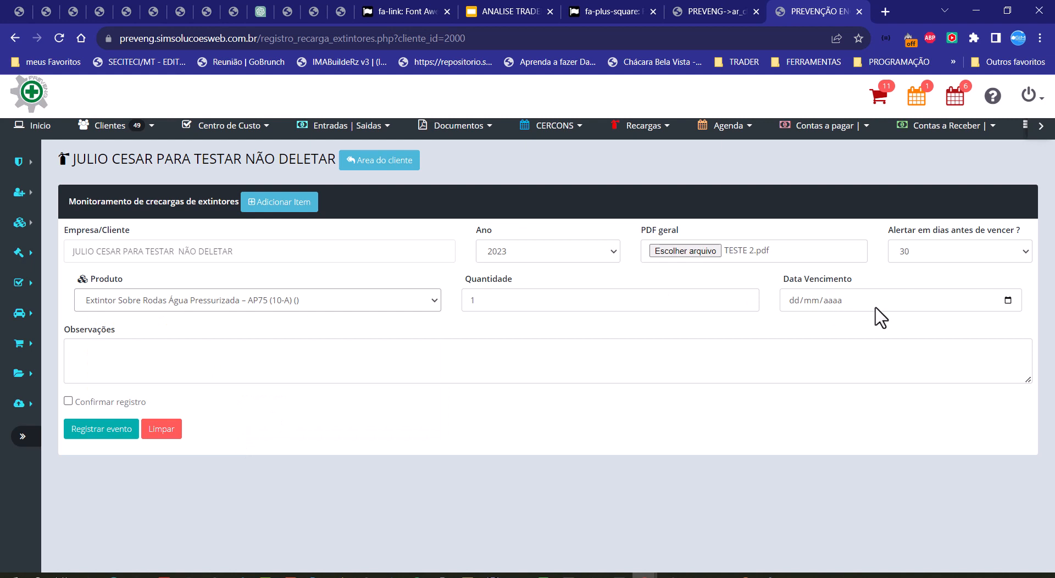
# Step: Set the expiry date of the Água Pressurizada – AP75 item to 21/12/2023
pyautogui.click(1008, 302)
pyautogui.click(912, 328)
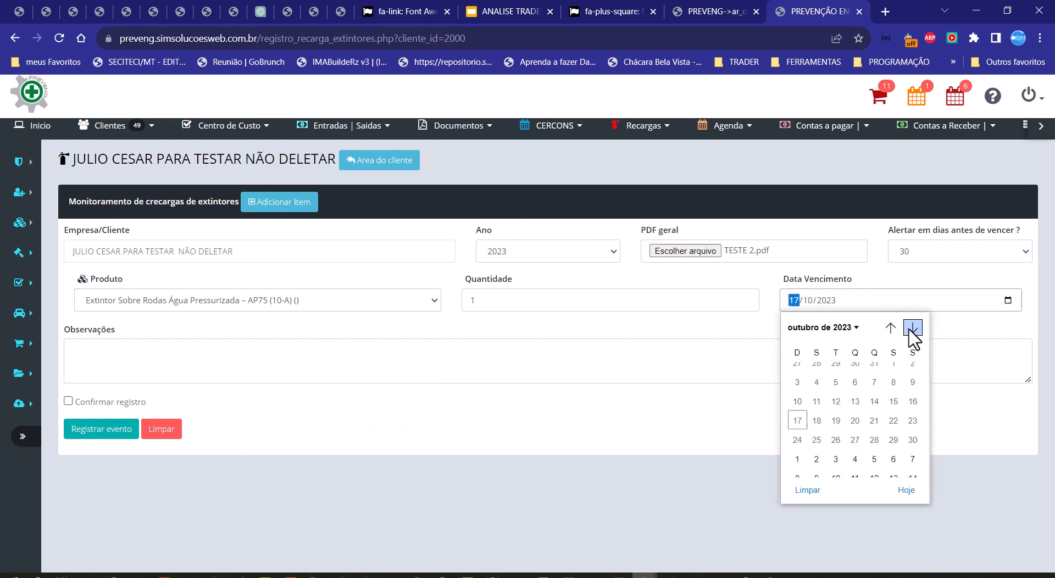
pyautogui.click(912, 328)
pyautogui.click(912, 328)
pyautogui.click(876, 431)
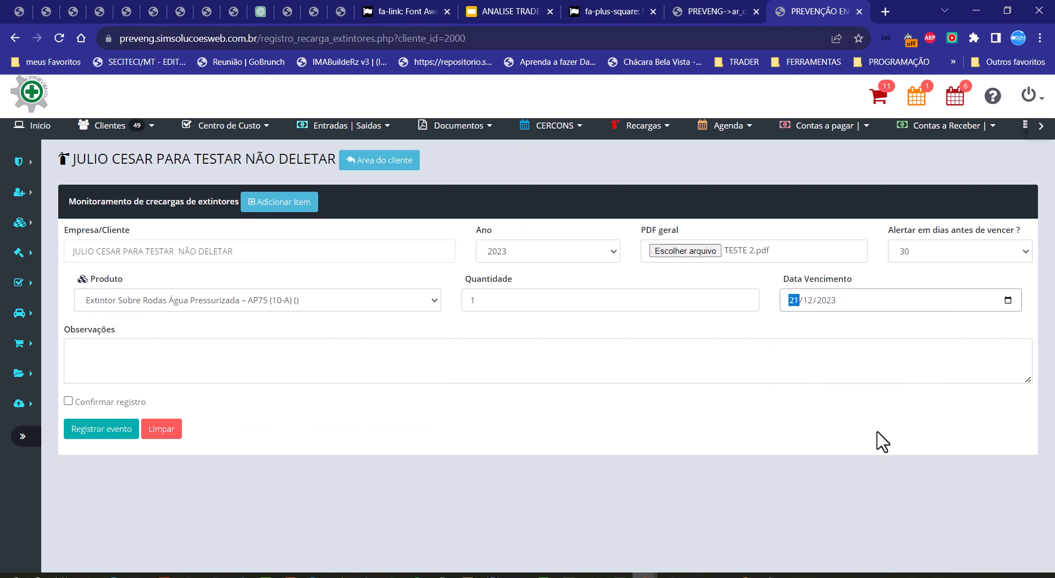
# Step: Fill the single-item record's remarks with the text Observações, then confirm and register the event
pyautogui.doubleClick(93, 332)
pyautogui.moveTo(92, 332); pyautogui.dragTo(111, 360)
pyautogui.click(68, 401)
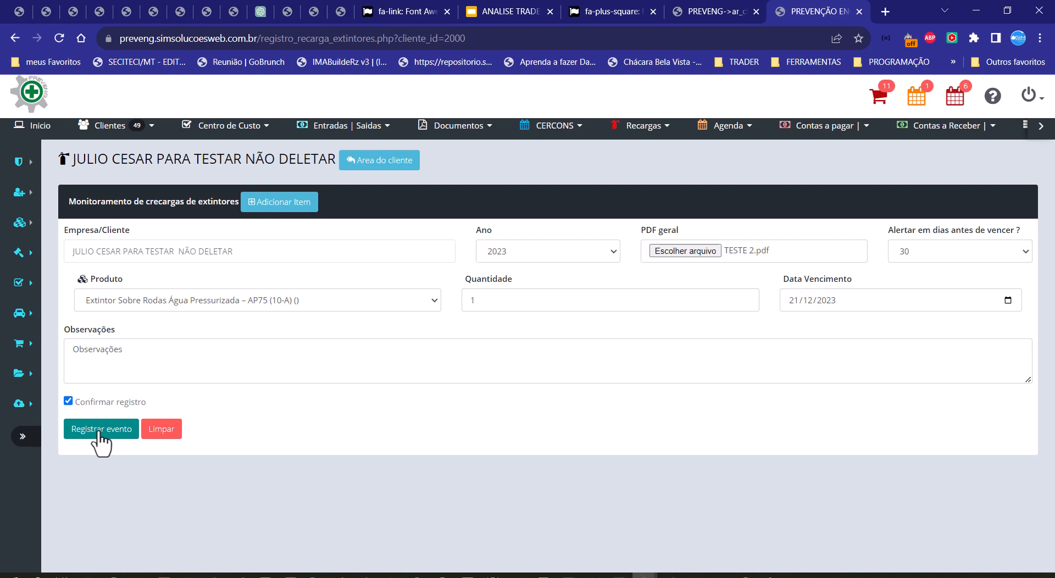
pyautogui.click(100, 433)
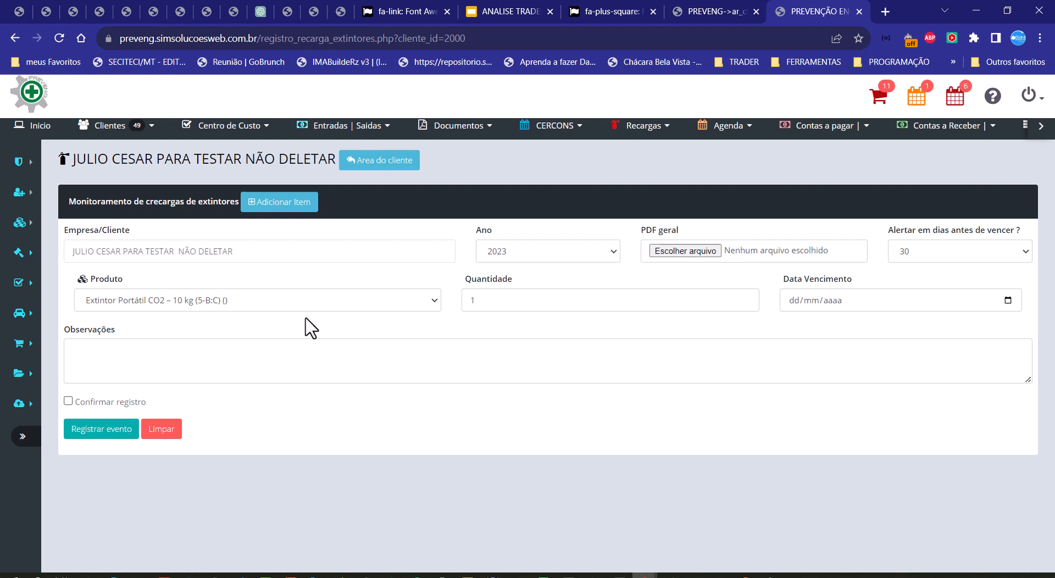
# Step: Attach TESTE 1.pdf to another new recharge record and set its first item's expiry date to 28/09/2023
pyautogui.click(630, 131)
pyautogui.click(709, 251)
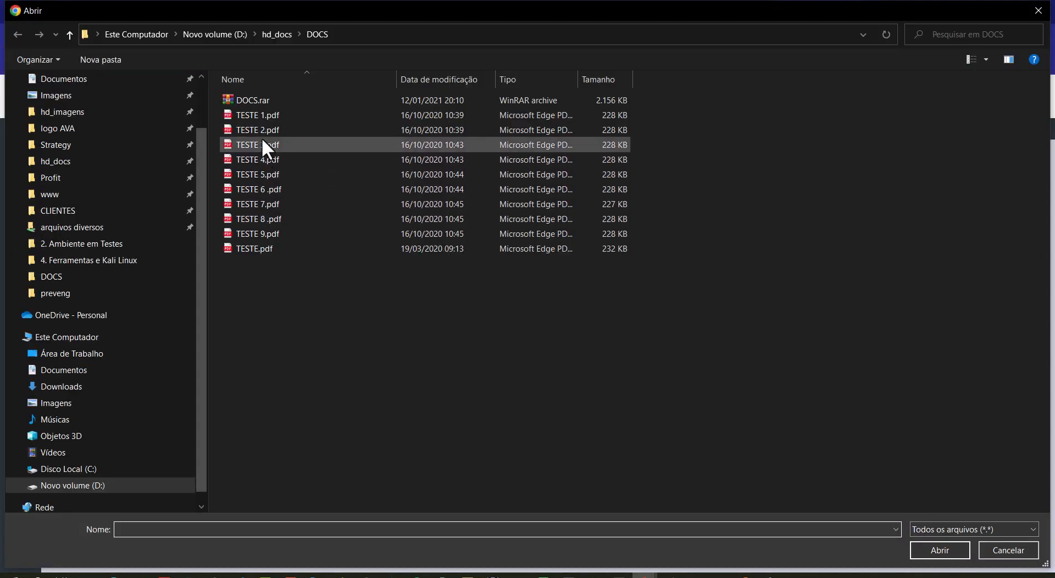
pyautogui.doubleClick(259, 115)
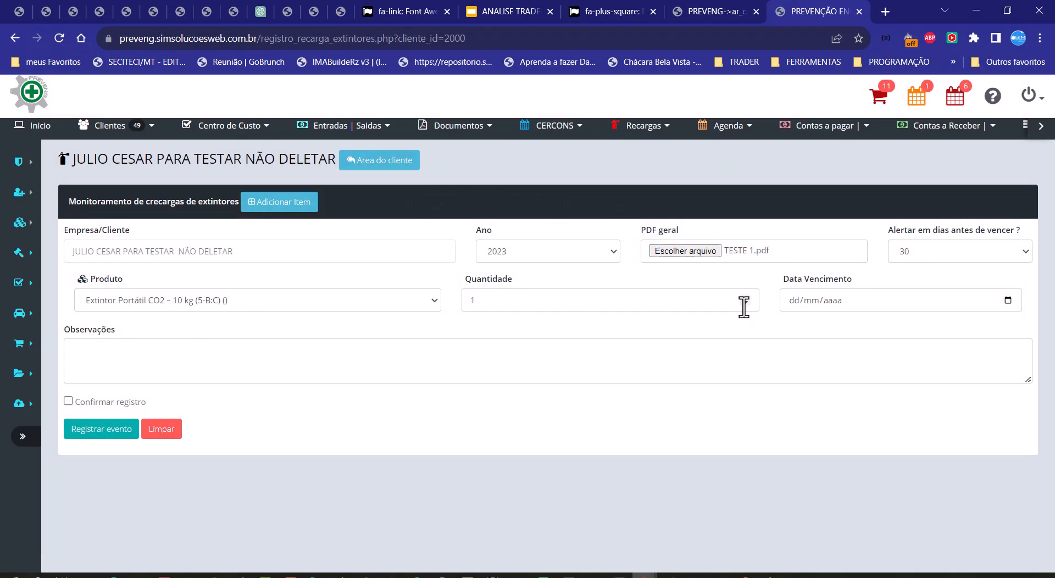
pyautogui.click(1008, 301)
pyautogui.click(876, 450)
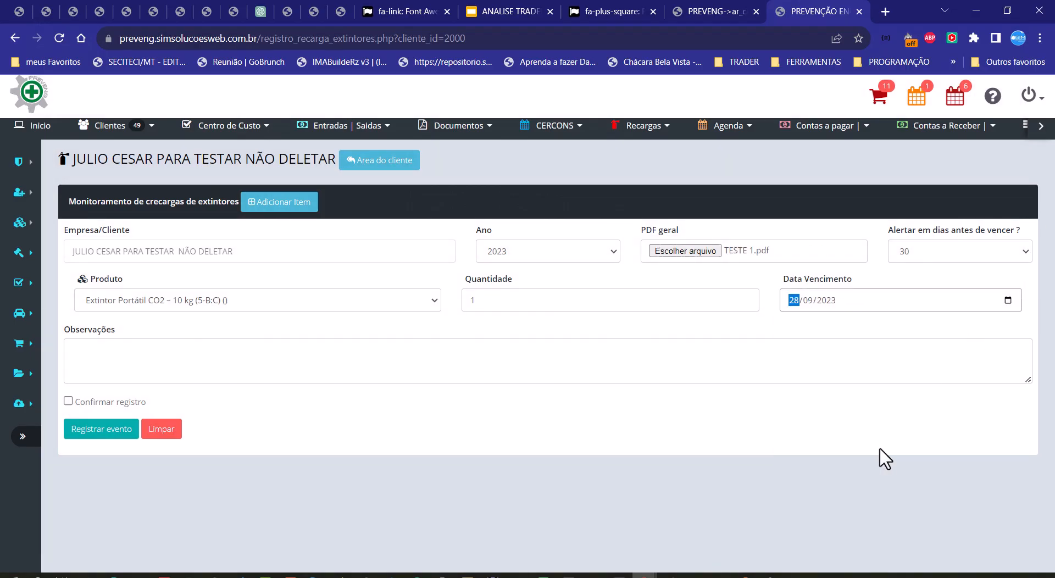
# Step: Add a second item with the product Extintor Portátil Classe "K" 6 Lts and a quantity of 2
pyautogui.click(281, 202)
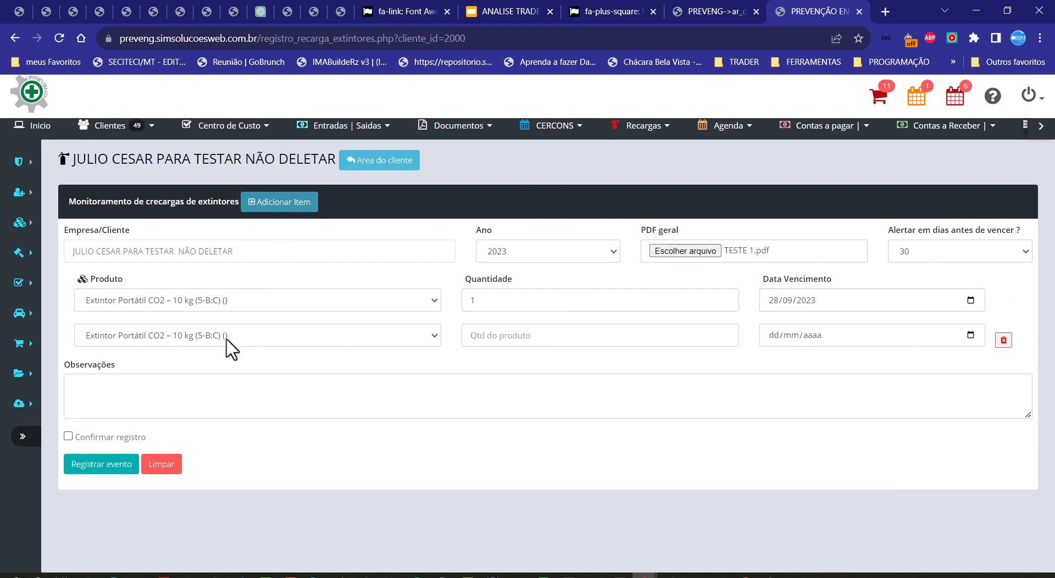
pyautogui.click(336, 334)
pyautogui.click(393, 373)
pyautogui.click(586, 335)
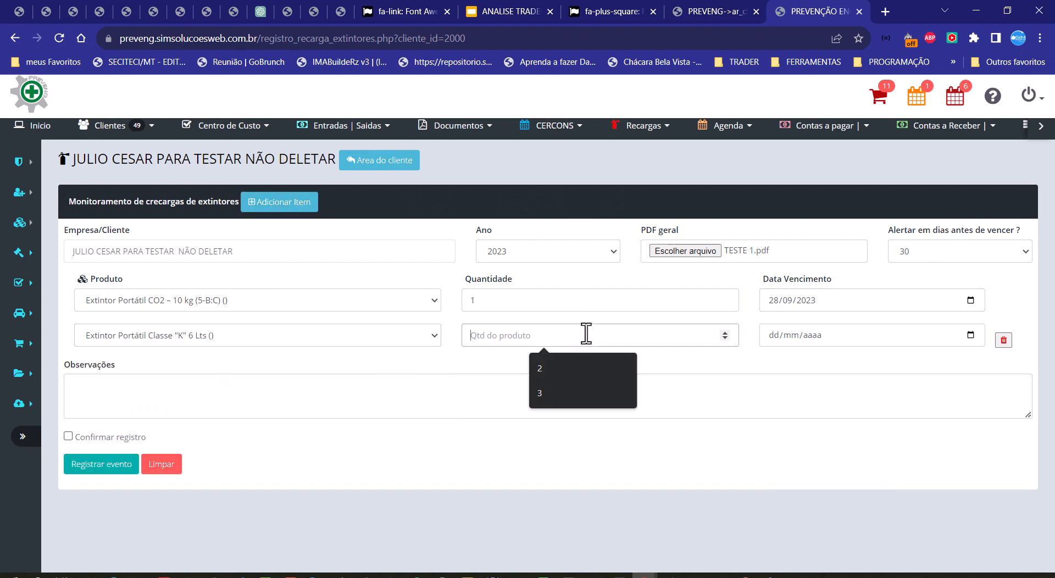
pyautogui.click(584, 369)
# Step: Set the second item's expiry date to 22/12/2023
pyautogui.click(971, 335)
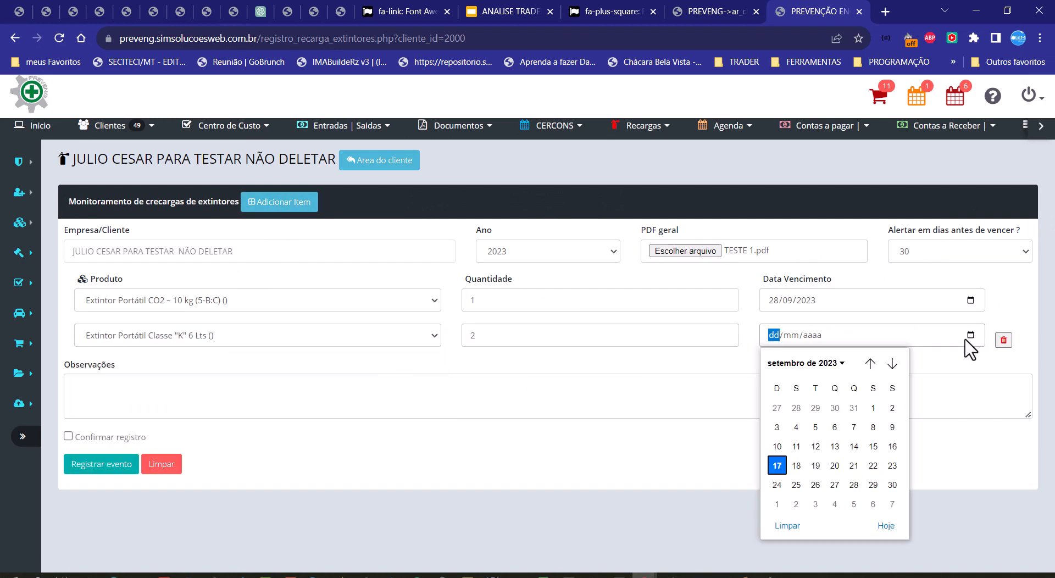
pyautogui.click(893, 363)
pyautogui.click(893, 363)
pyautogui.click(892, 364)
pyautogui.click(873, 465)
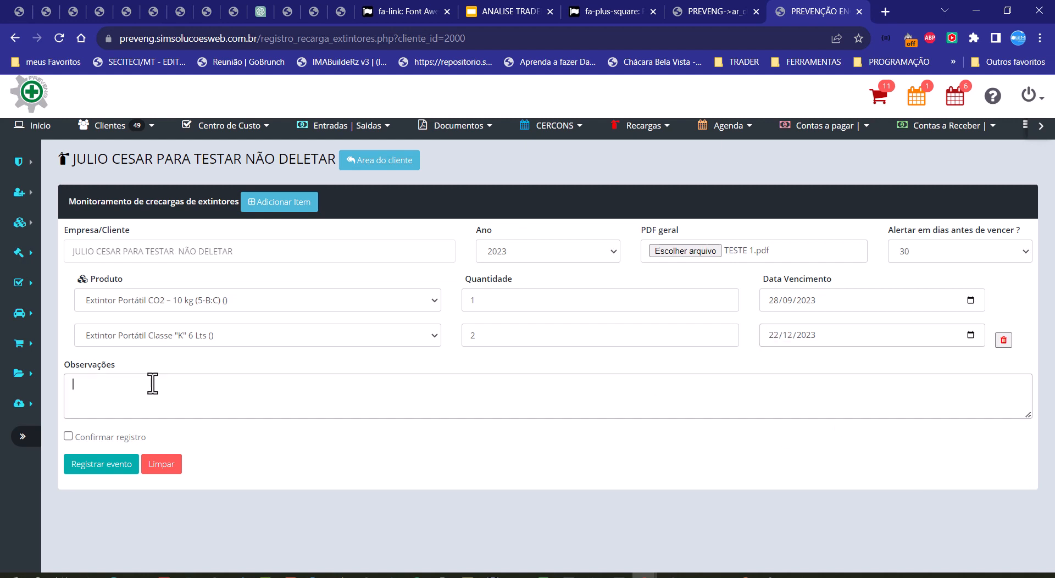
# Step: Enter Observações as the remarks of the two-item record, then confirm and register the event
pyautogui.doubleClick(97, 365)
pyautogui.moveTo(101, 365); pyautogui.dragTo(107, 415)
pyautogui.click(70, 437)
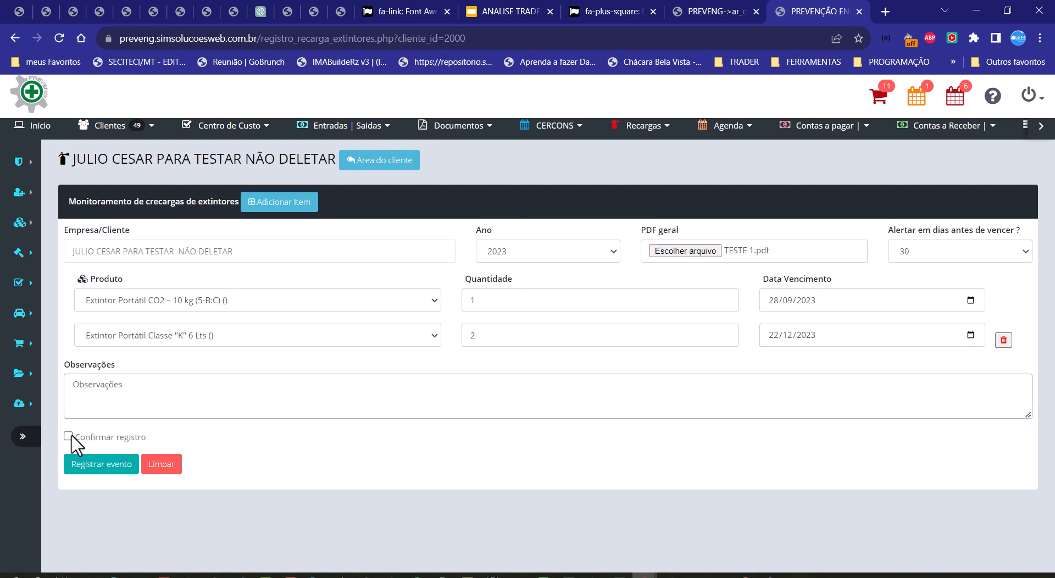
pyautogui.click(94, 464)
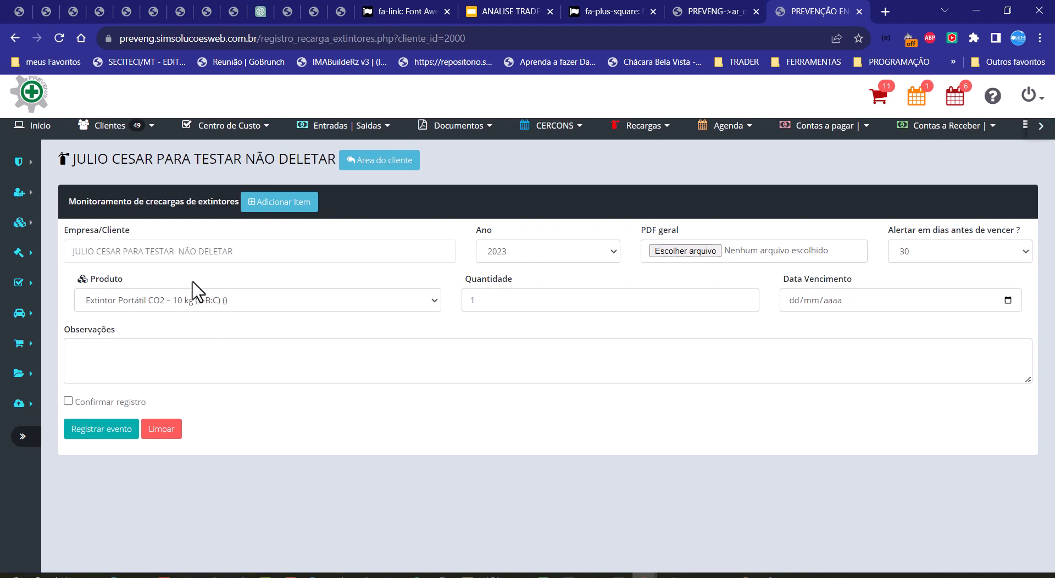
# Step: Open the list of all recharges and examine how items sharing a record ID are grouped by company and product
pyautogui.click(630, 131)
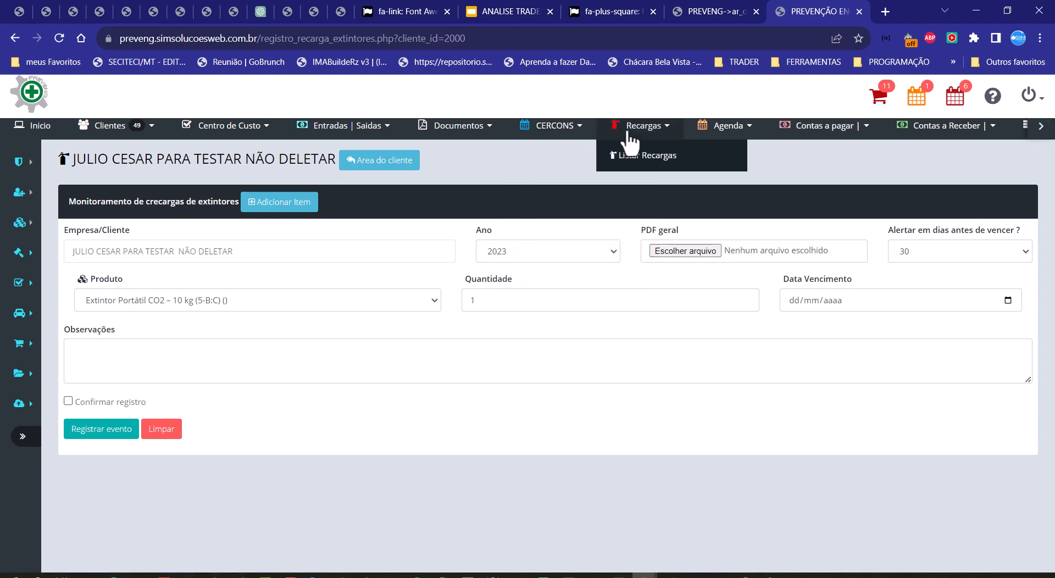
pyautogui.click(648, 159)
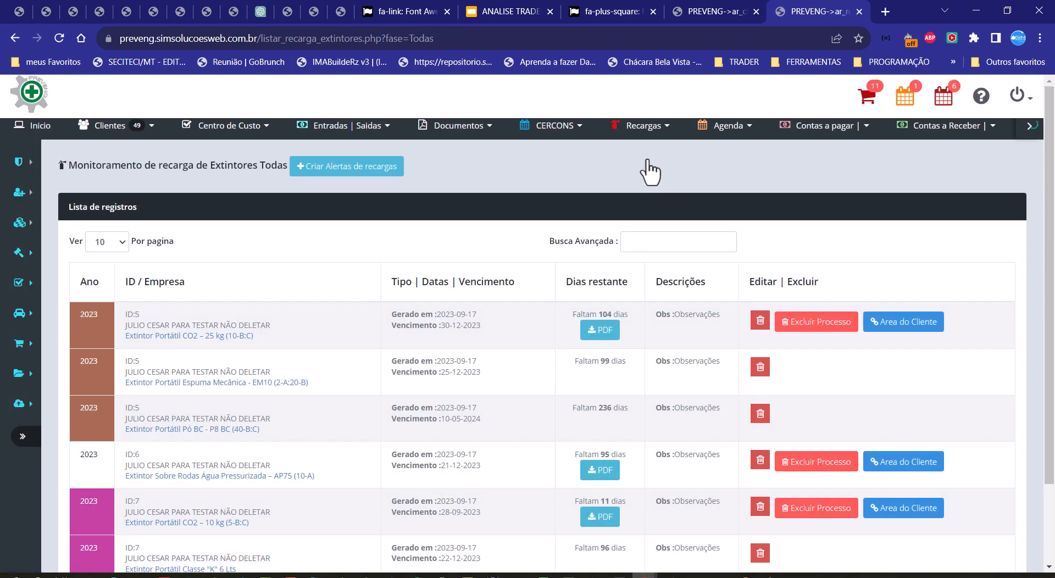
pyautogui.scroll(-1, 636, 325)
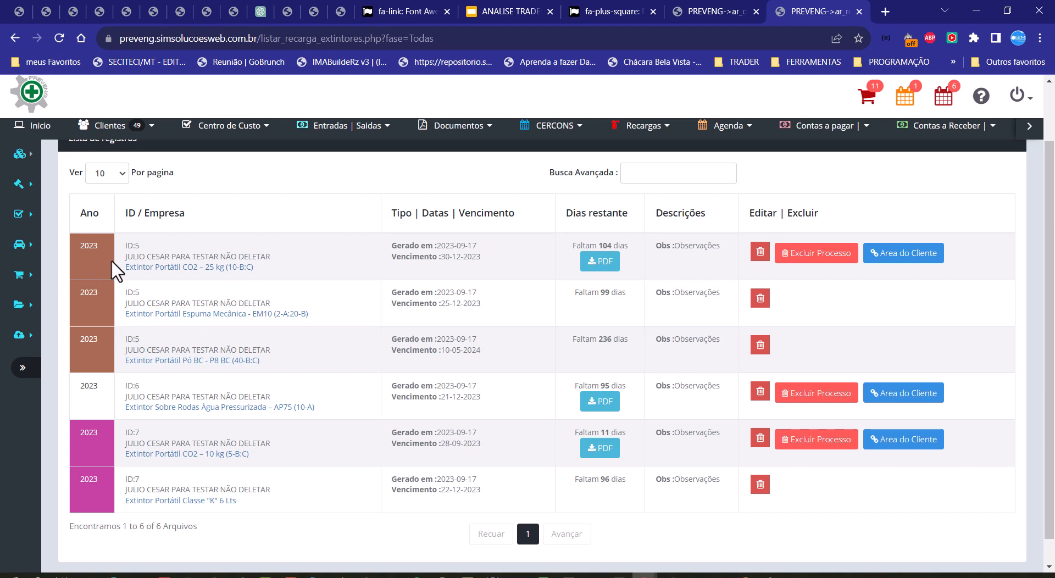
pyautogui.moveTo(124, 246); pyautogui.dragTo(142, 245)
pyautogui.moveTo(121, 293); pyautogui.dragTo(145, 296)
pyautogui.moveTo(123, 340); pyautogui.dragTo(147, 342)
pyautogui.click(320, 346)
pyautogui.moveTo(126, 247); pyautogui.dragTo(206, 249)
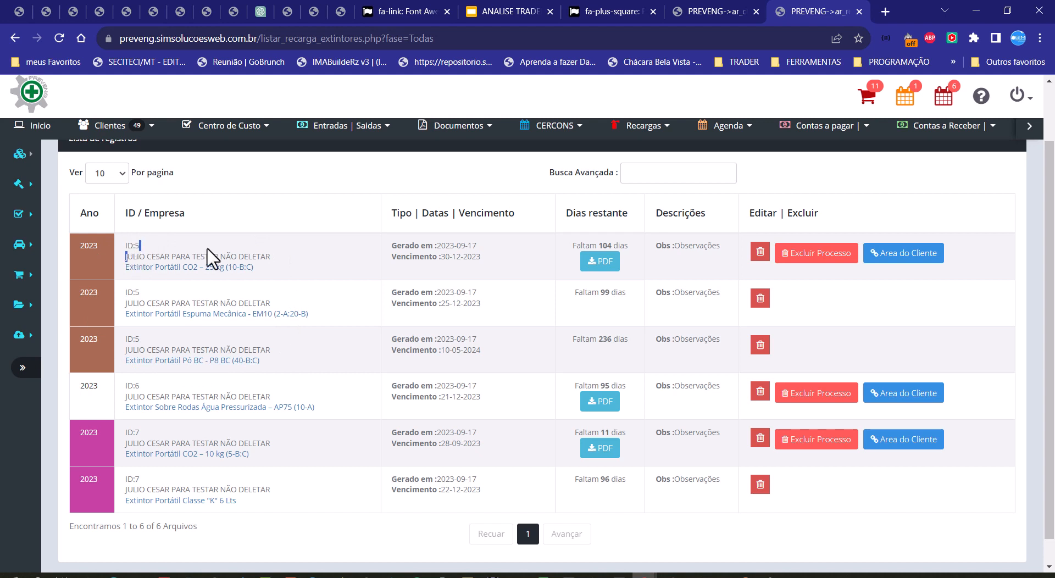
# Step: Open the Extintor Portátil CO2 – 25 kg (10-B:C) product record from the recharge list, examine its fields and close the product pages
pyautogui.click(150, 269)
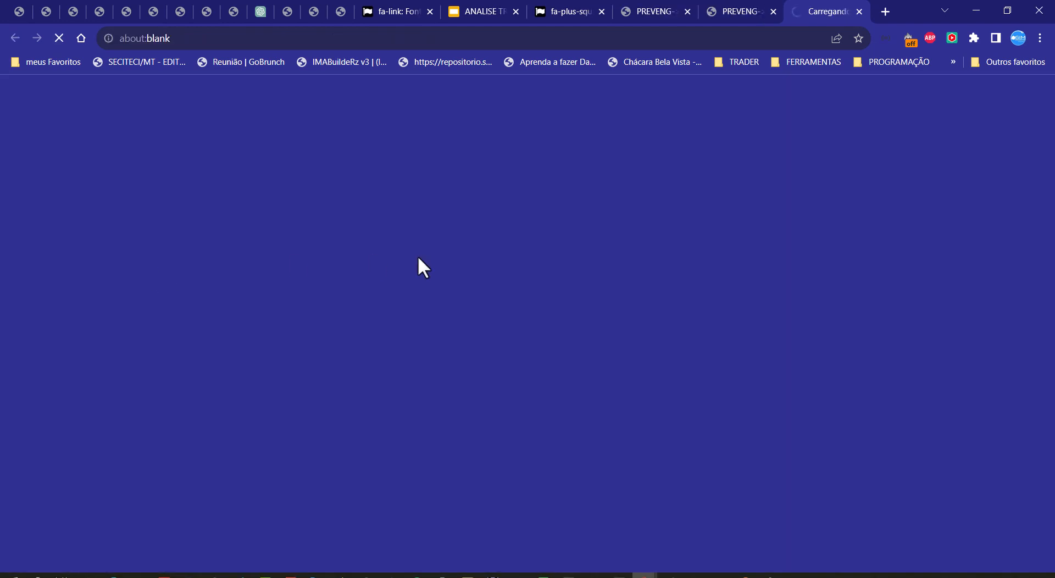
pyautogui.click(736, 11)
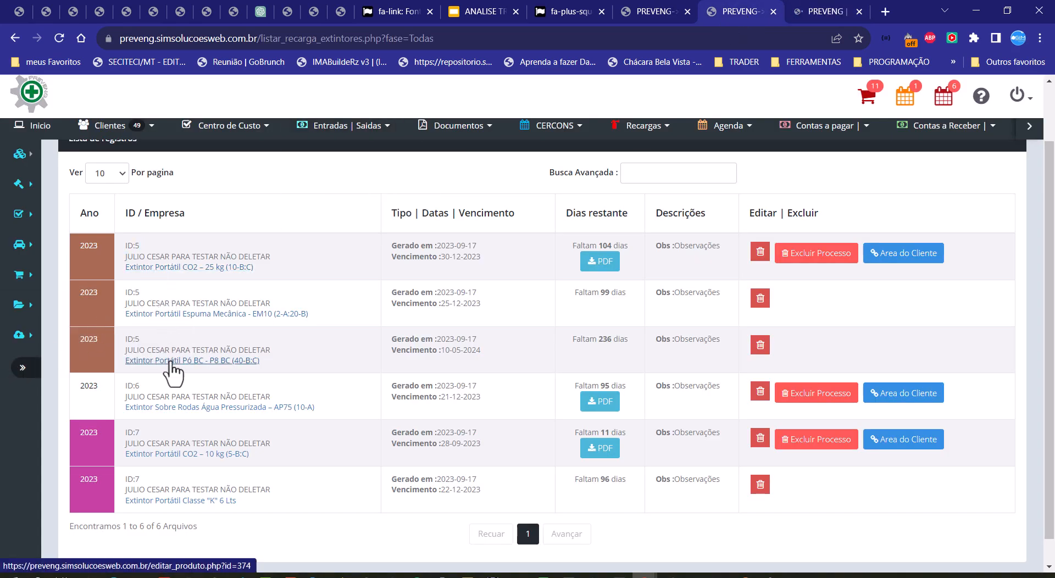
pyautogui.click(194, 269)
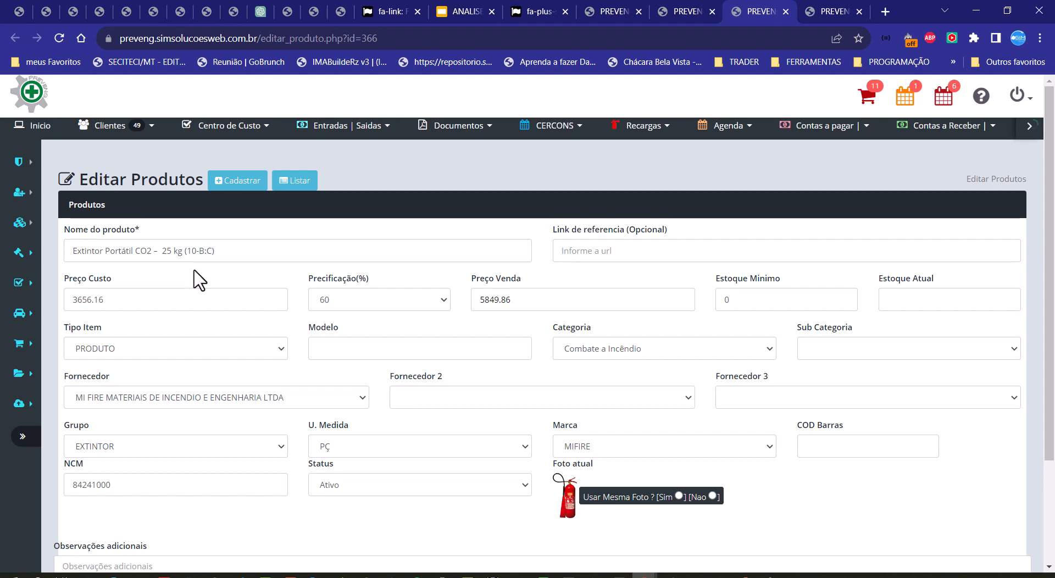
pyautogui.scroll(-1, 335, 338)
pyautogui.scroll(1, 320, 349)
pyautogui.scroll(-2, 408, 412)
pyautogui.scroll(2, 412, 414)
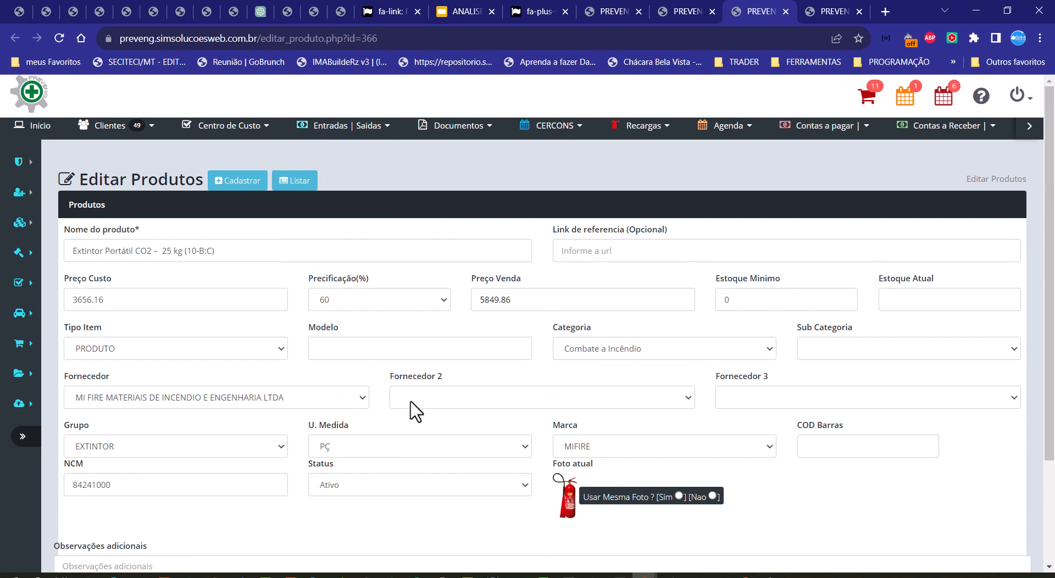
pyautogui.scroll(-2, 416, 411)
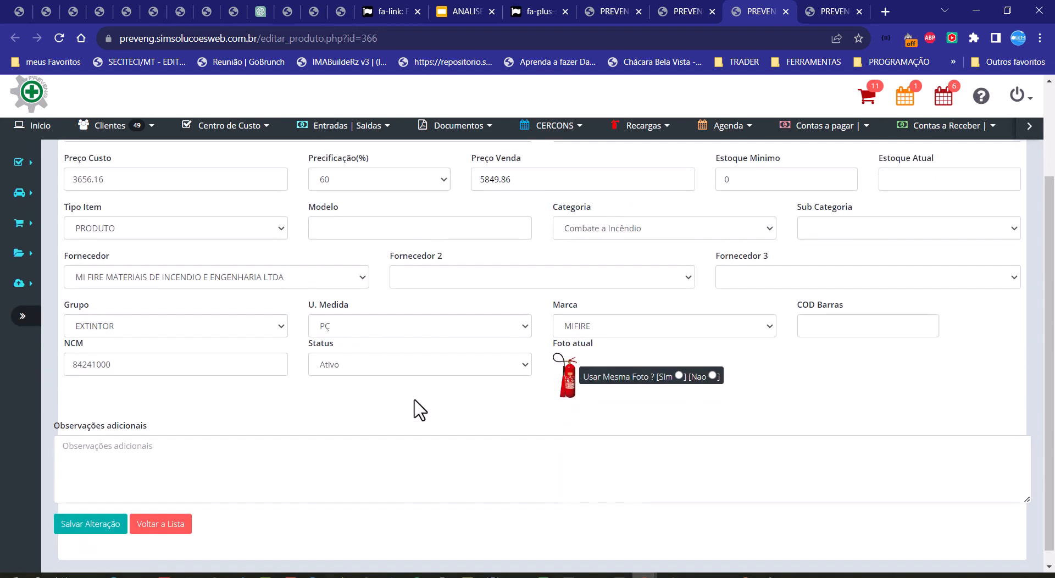
pyautogui.scroll(2, 417, 407)
pyautogui.click(785, 12)
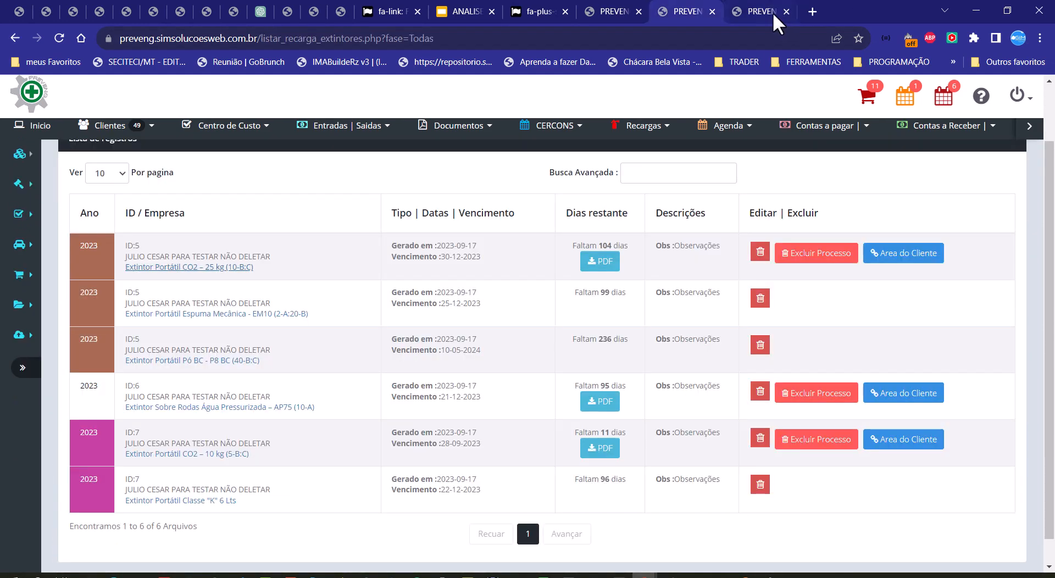
pyautogui.click(773, 12)
pyautogui.click(784, 12)
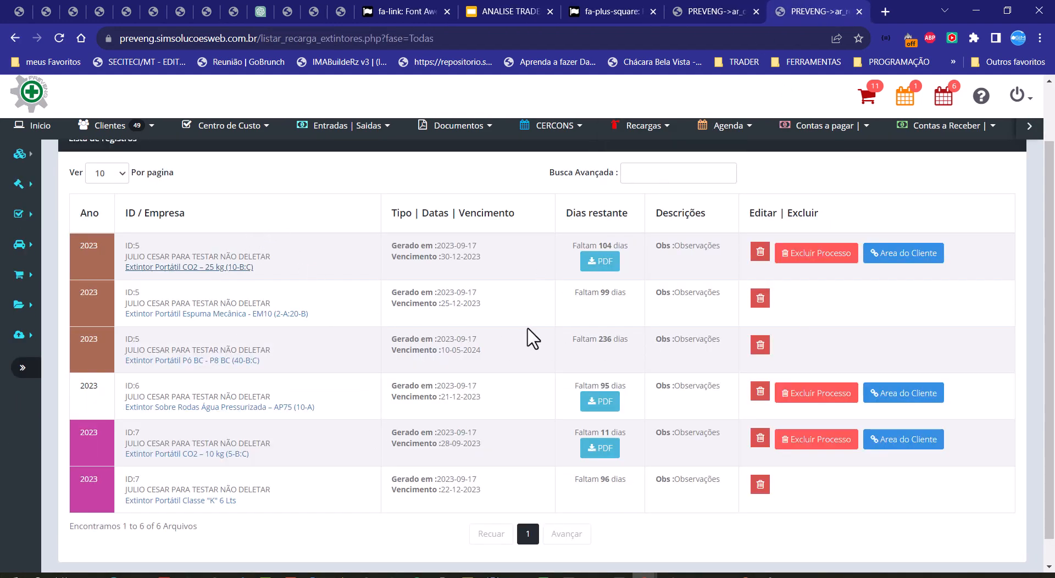
# Step: Reopen the Extintor Portátil CO2 – 25 kg (10-B:C) product record, review its details and photo, and close it
pyautogui.click(205, 270)
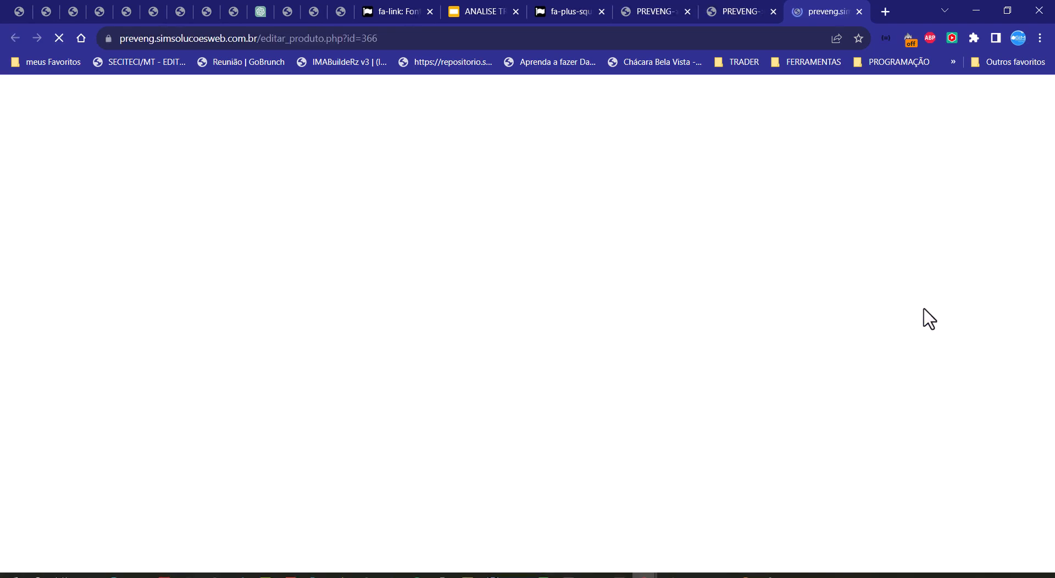
pyautogui.scroll(-2, 582, 398)
pyautogui.scroll(-1, 583, 398)
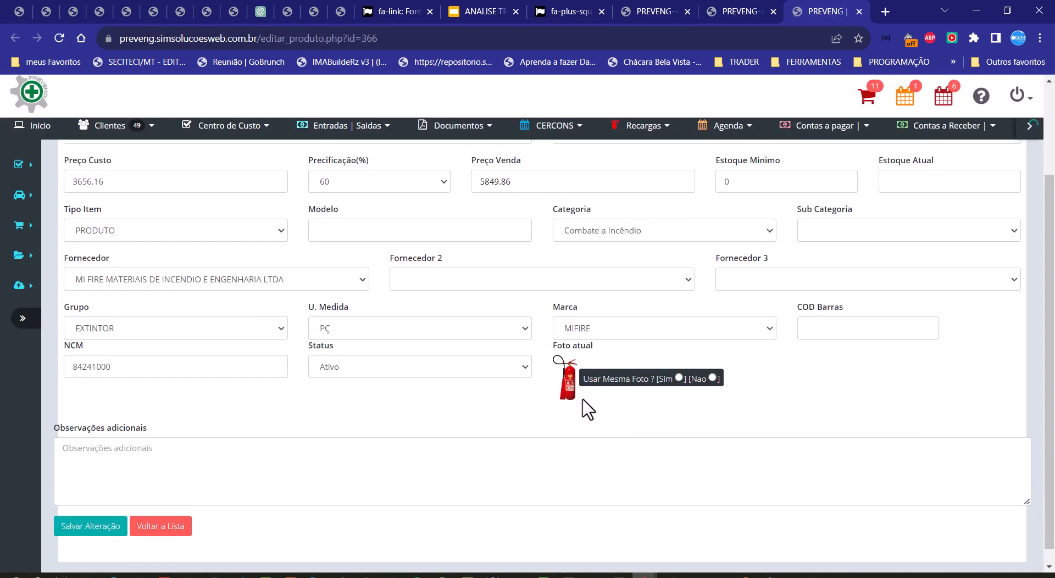
pyautogui.scroll(3, 385, 393)
pyautogui.scroll(-3, 198, 470)
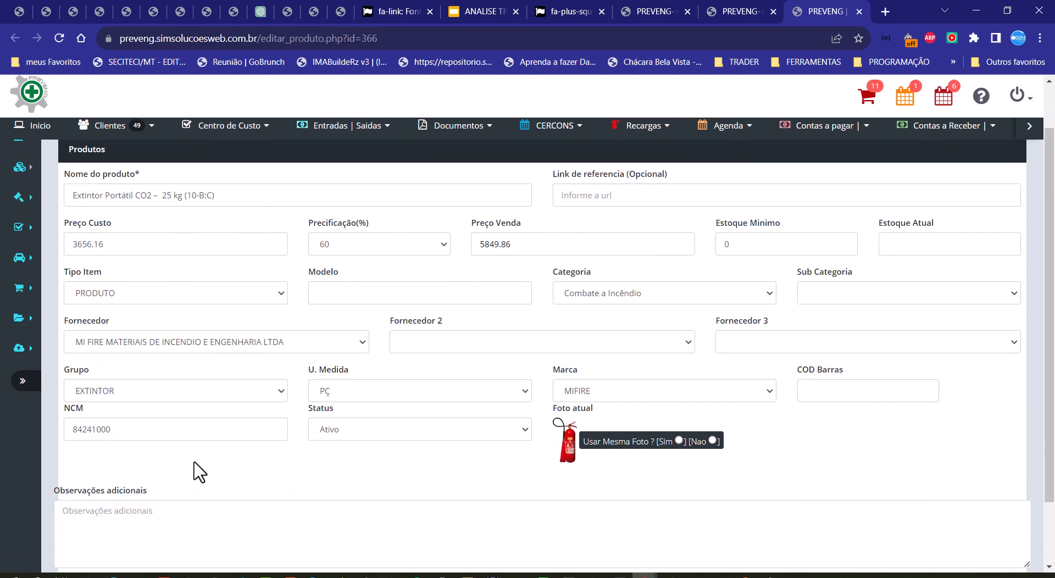
pyautogui.click(859, 11)
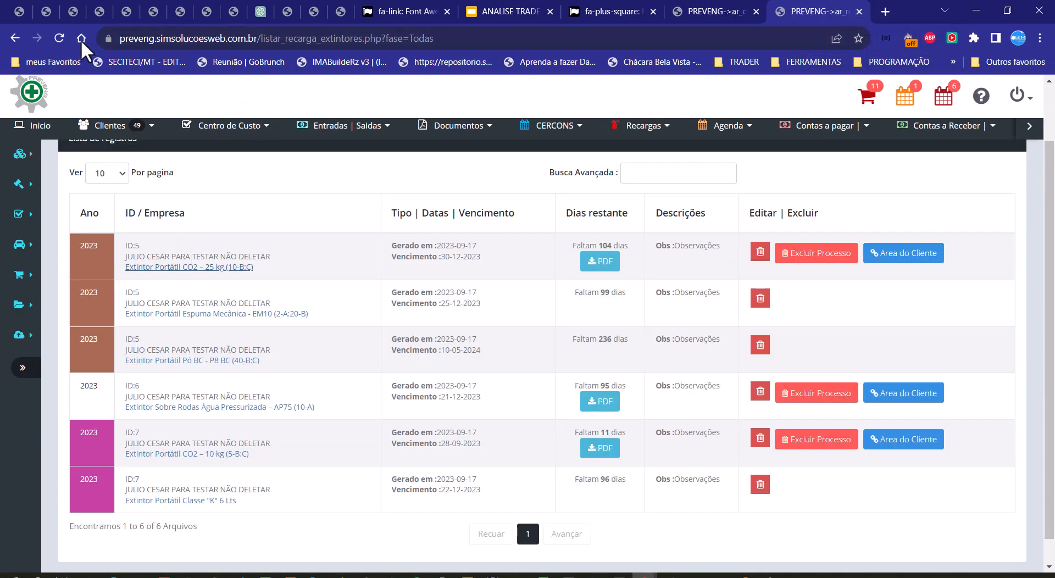
# Step: Reload the recharge list, view the first item's linked product record once more, and close that page
pyautogui.click(57, 39)
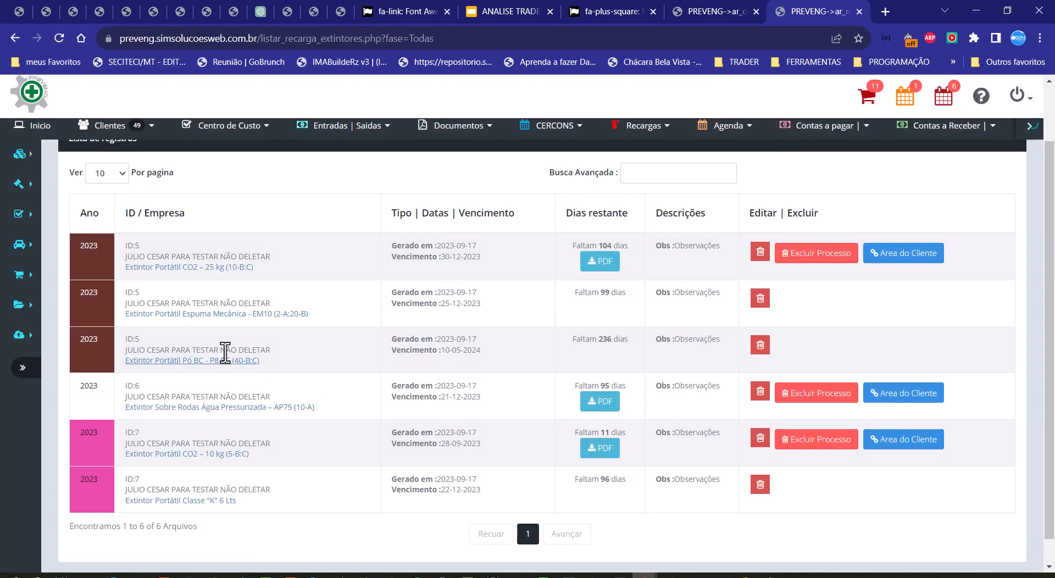
pyautogui.click(148, 268)
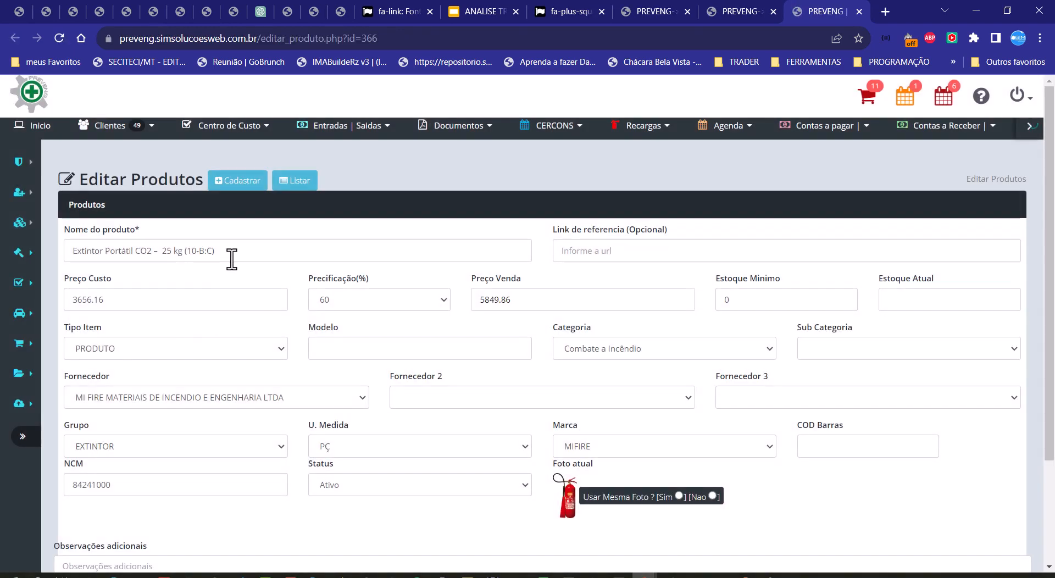
pyautogui.click(232, 259)
pyautogui.scroll(-3, 233, 363)
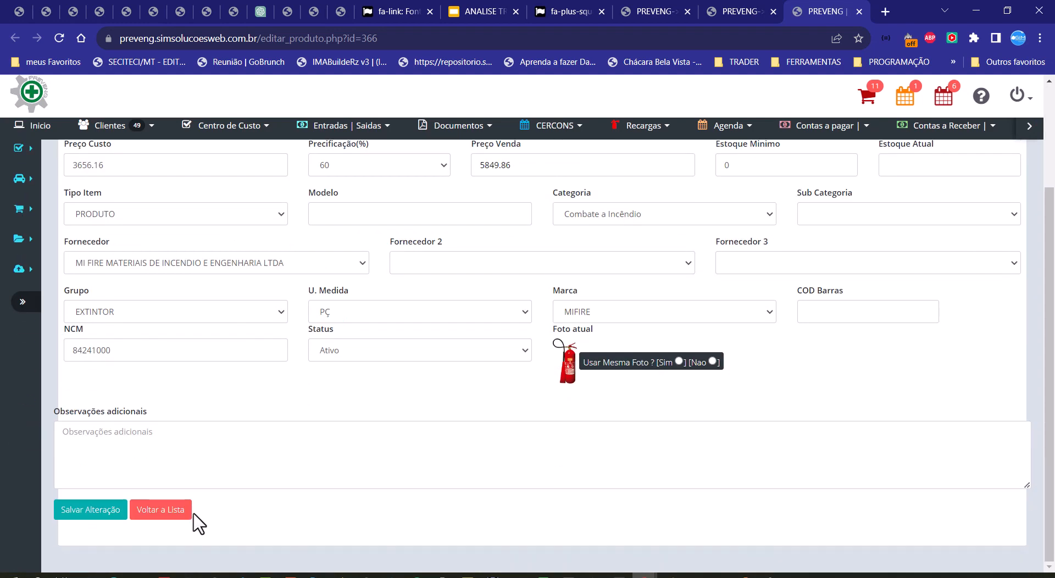
pyautogui.scroll(1, 197, 518)
pyautogui.click(857, 11)
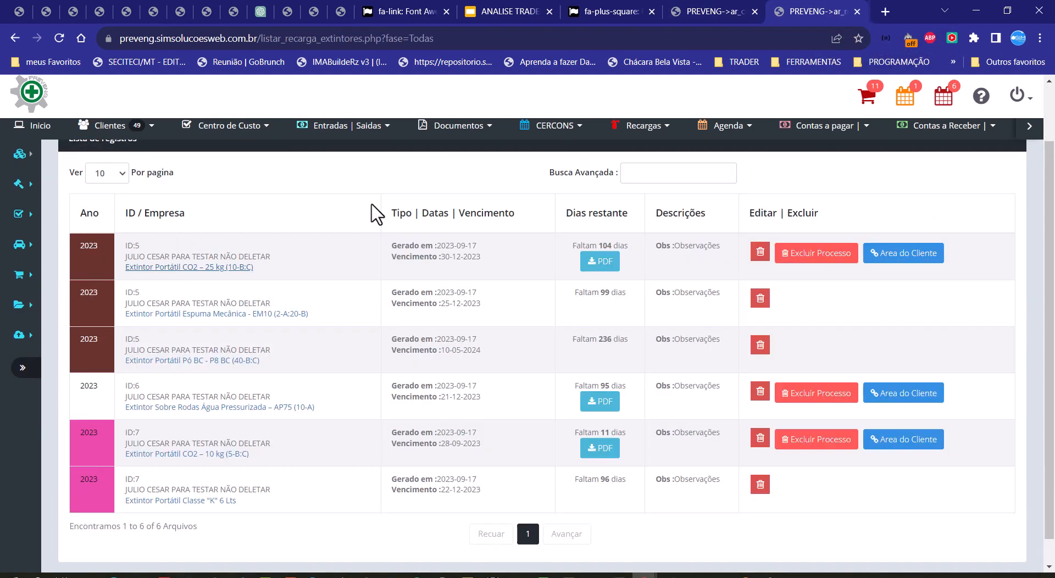
# Step: Reload the recharge list and examine the year-cell colour and record ID shared by the three ID 5 items
pyautogui.click(59, 38)
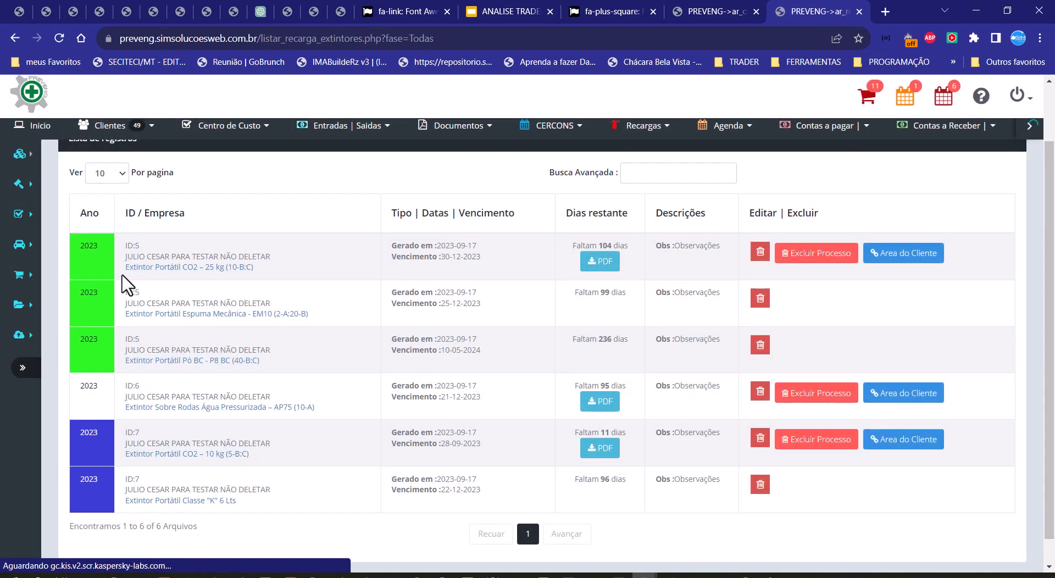
pyautogui.moveTo(120, 271); pyautogui.dragTo(279, 278)
pyautogui.click(280, 274)
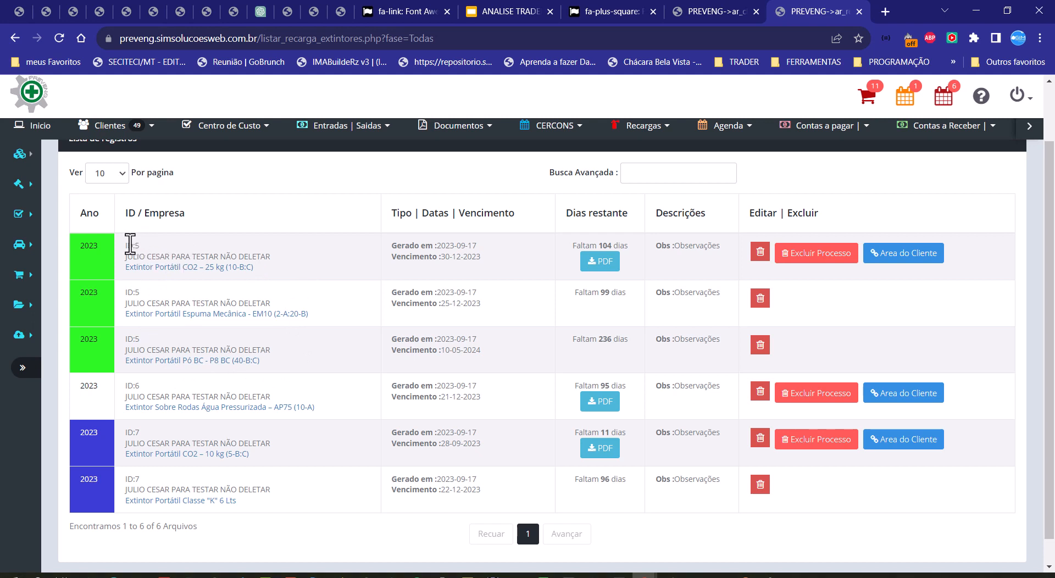
pyautogui.moveTo(127, 245); pyautogui.dragTo(141, 246)
pyautogui.moveTo(127, 290); pyautogui.dragTo(146, 290)
pyautogui.moveTo(126, 337); pyautogui.dragTo(149, 333)
pyautogui.moveTo(78, 242); pyautogui.dragTo(103, 345)
pyautogui.click(104, 344)
pyautogui.doubleClick(134, 292)
pyautogui.moveTo(126, 339); pyautogui.dragTo(136, 339)
pyautogui.moveTo(134, 339); pyautogui.dragTo(140, 339)
# Step: Reload the recharge list twice more and compare the year-cell colours of the ID 5, 6 and 7 record groups
pyautogui.click(60, 38)
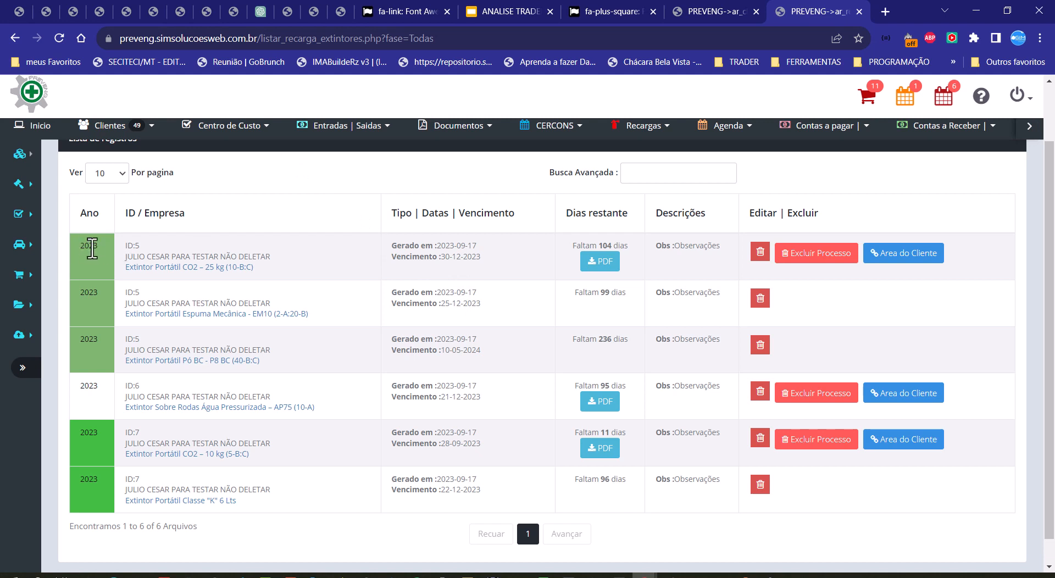
pyautogui.doubleClick(83, 295)
pyautogui.click(57, 41)
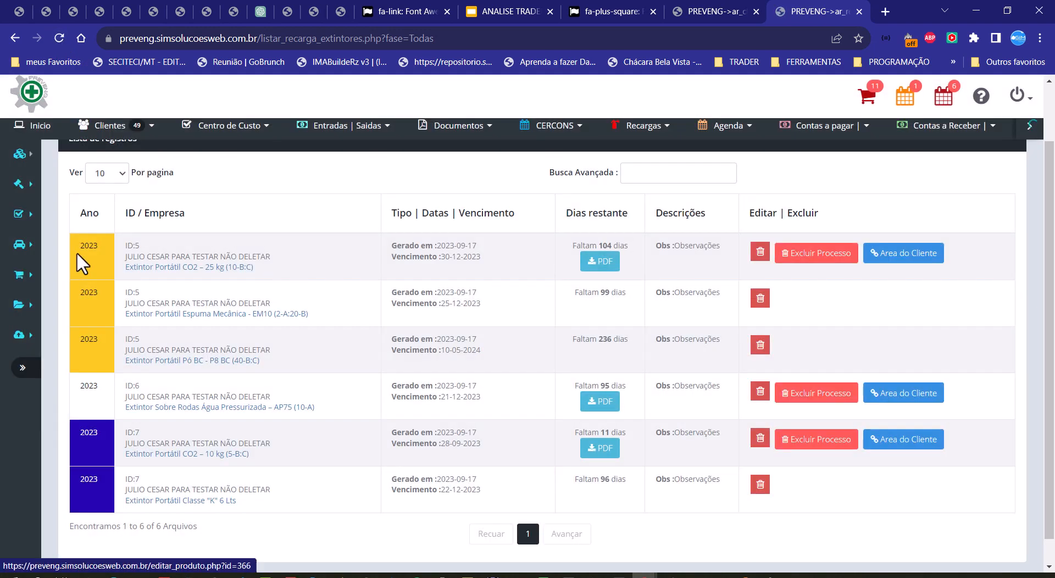
pyautogui.moveTo(77, 248); pyautogui.dragTo(108, 242)
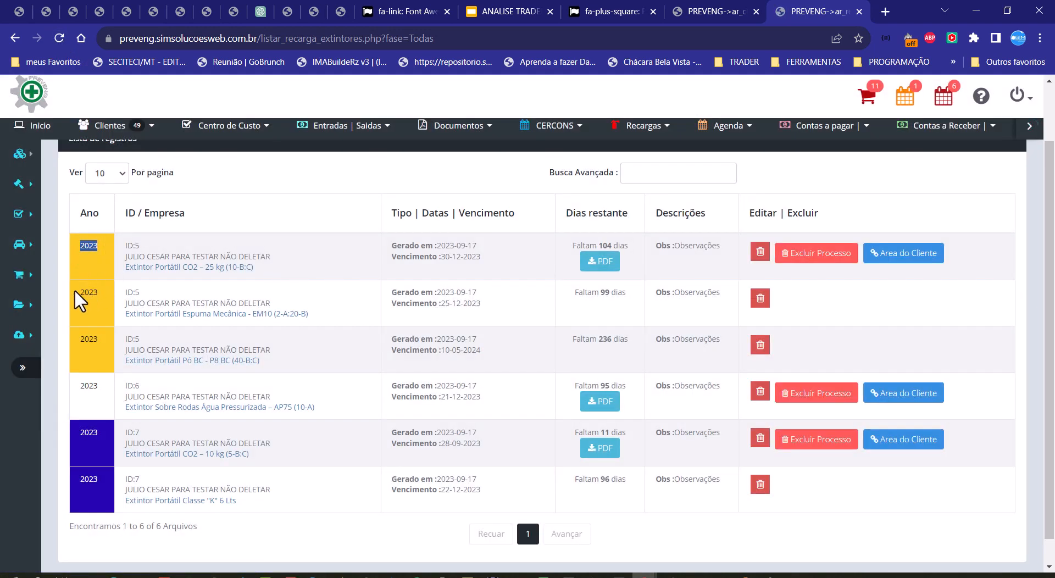
pyautogui.moveTo(75, 290); pyautogui.dragTo(102, 312)
pyautogui.click(109, 316)
pyautogui.doubleClick(88, 387)
pyautogui.doubleClick(81, 434)
pyautogui.doubleClick(91, 466)
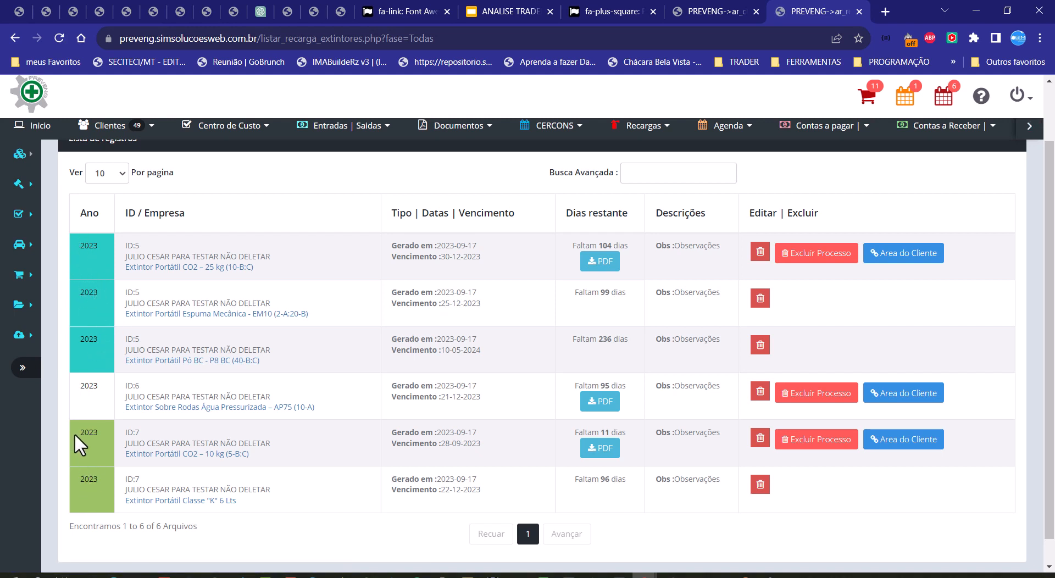
# Step: Check the record ID of every item in the recharge list against its colour group, rechecking the ID 5 items
pyautogui.click(104, 476)
pyautogui.moveTo(119, 245); pyautogui.dragTo(149, 246)
pyautogui.moveTo(127, 289); pyautogui.dragTo(147, 285)
pyautogui.moveTo(133, 337); pyautogui.dragTo(158, 331)
pyautogui.moveTo(122, 389); pyautogui.dragTo(151, 387)
pyautogui.moveTo(125, 431); pyautogui.dragTo(141, 433)
pyautogui.moveTo(125, 480); pyautogui.dragTo(151, 488)
pyautogui.moveTo(124, 245); pyautogui.dragTo(159, 248)
pyautogui.moveTo(126, 295); pyautogui.dragTo(150, 292)
pyautogui.moveTo(128, 340); pyautogui.dragTo(150, 336)
pyautogui.moveTo(124, 246); pyautogui.dragTo(141, 247)
pyautogui.moveTo(135, 339); pyautogui.dragTo(188, 338)
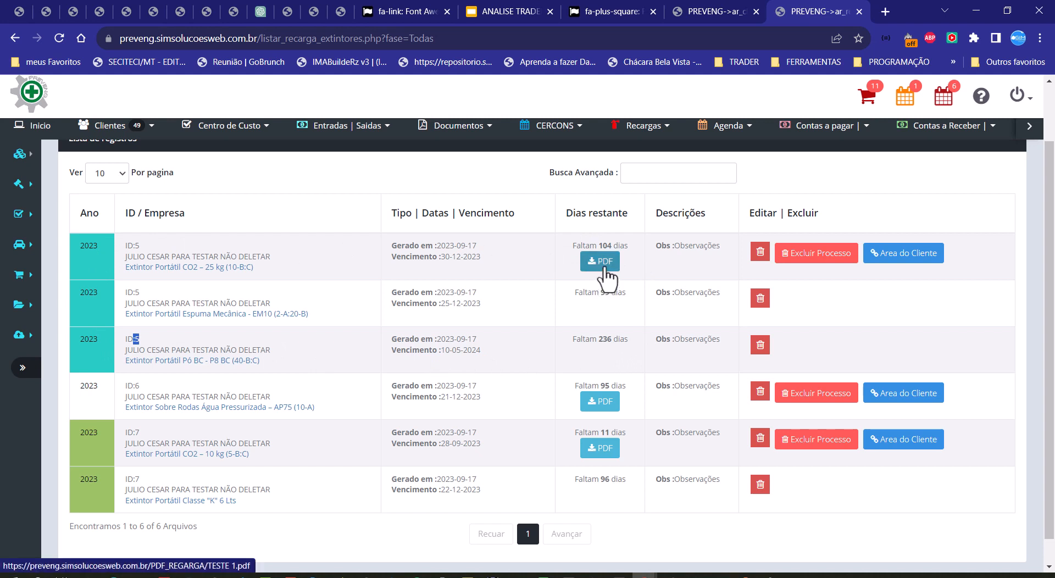
# Step: Examine the remaining-days entries of the second and third ID 5 items, which lack their own PDF link
pyautogui.moveTo(578, 294); pyautogui.dragTo(622, 295)
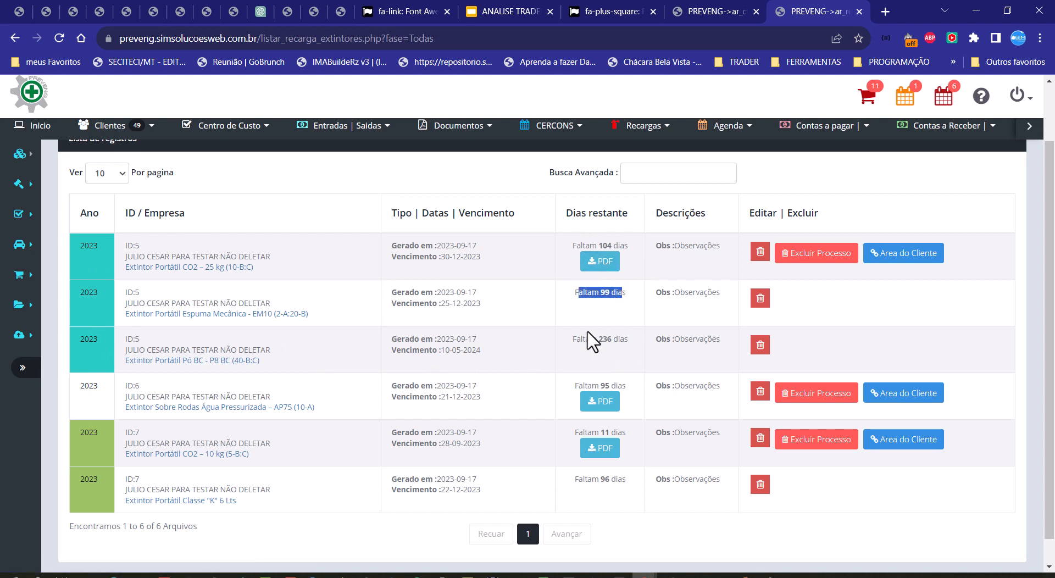
pyautogui.moveTo(590, 340); pyautogui.dragTo(668, 338)
pyautogui.click(245, 291)
pyautogui.moveTo(584, 294); pyautogui.dragTo(621, 347)
pyautogui.click(626, 349)
# Step: Capture the recharge list as a screenshot and outline the ID 5, ID 7 and ID 6 record groups with red rectangles
pyautogui.press('Print')
pyautogui.moveTo(32, 95); pyautogui.dragTo(1014, 552)
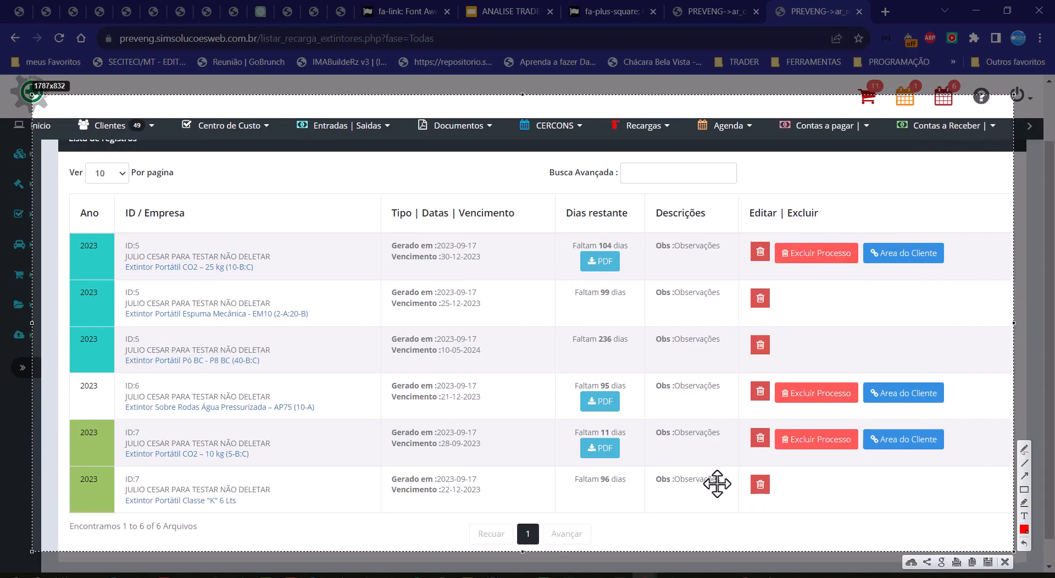
pyautogui.click(1025, 489)
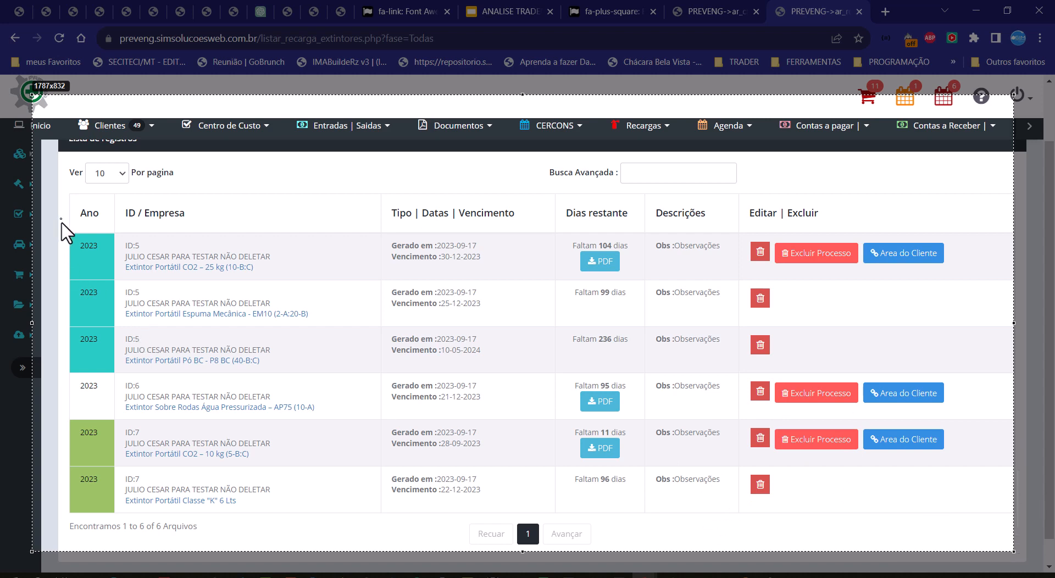
pyautogui.moveTo(61, 219)
pyautogui.mouseDown()
pyautogui.moveTo(406, 396)
pyautogui.moveTo(828, 388)
pyautogui.moveTo(973, 368)
pyautogui.mouseUp()
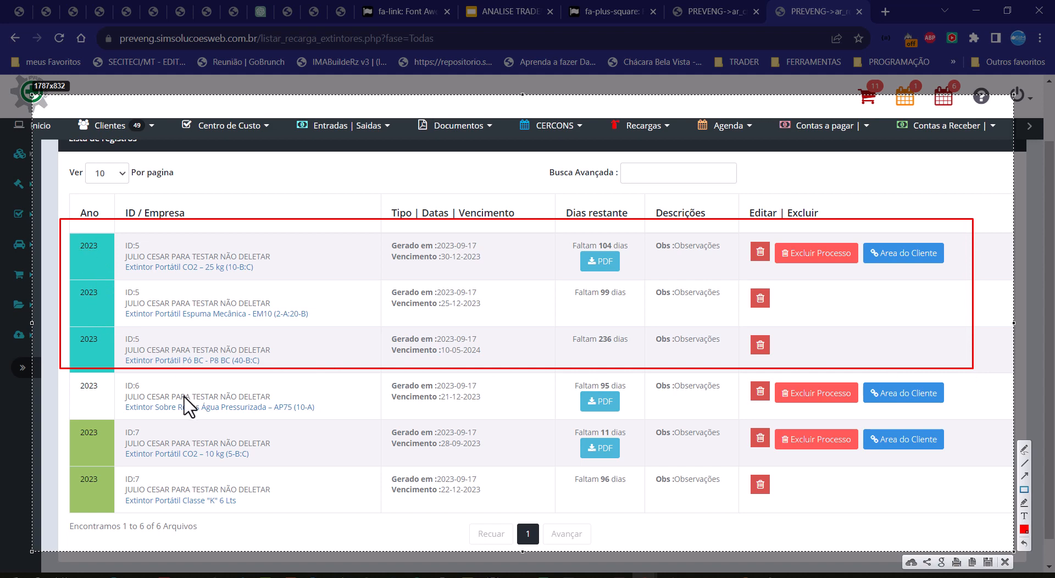
pyautogui.moveTo(60, 418)
pyautogui.mouseDown()
pyautogui.moveTo(672, 477)
pyautogui.moveTo(965, 521)
pyautogui.mouseUp()
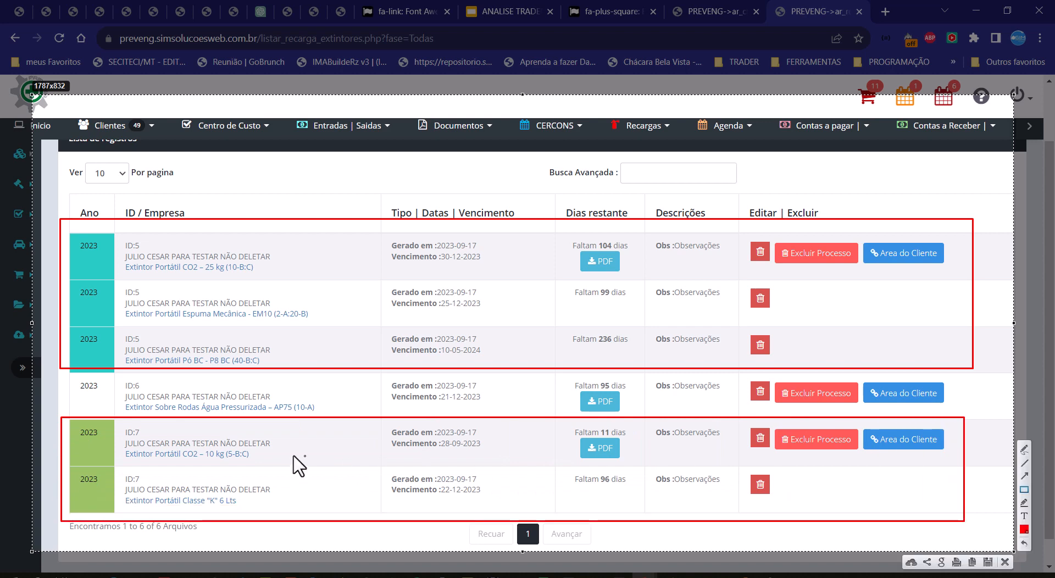
pyautogui.moveTo(62, 378)
pyautogui.mouseDown()
pyautogui.moveTo(214, 404)
pyautogui.moveTo(813, 421)
pyautogui.moveTo(971, 417)
pyautogui.moveTo(966, 407)
pyautogui.mouseUp()
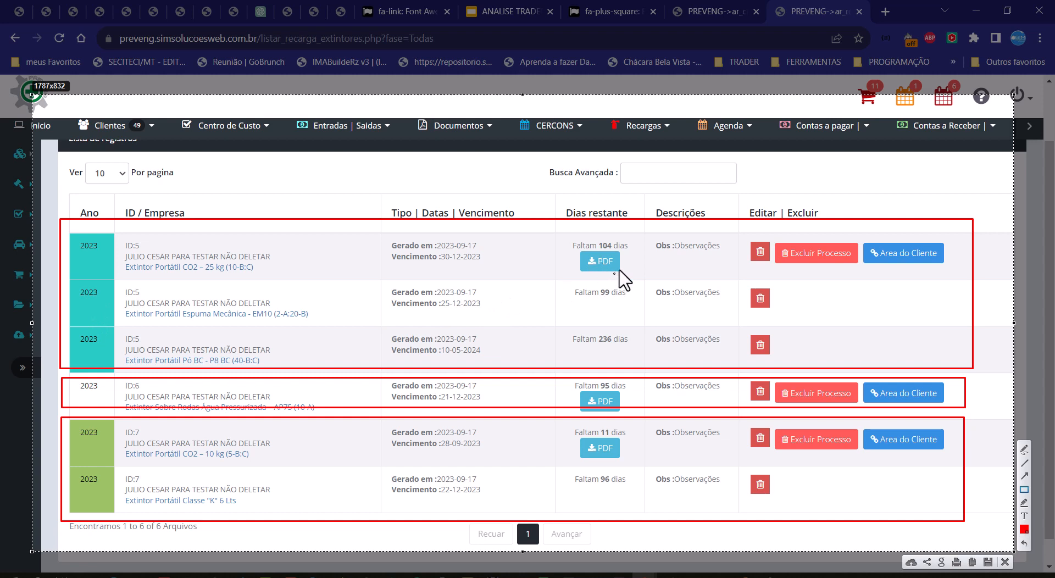
# Step: Outline the ID 5 group's PDF, item-delete and Excluir Processo controls and the whole group in red, then discard the capture
pyautogui.moveTo(628, 242)
pyautogui.mouseDown()
pyautogui.moveTo(574, 241)
pyautogui.moveTo(576, 278)
pyautogui.mouseUp()
pyautogui.moveTo(749, 328); pyautogui.dragTo(775, 358)
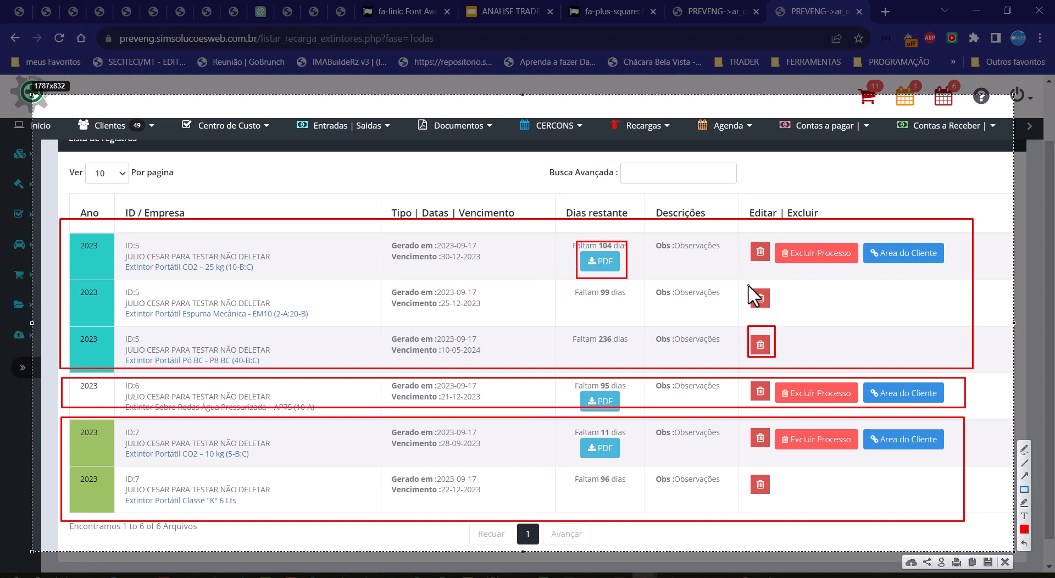
pyautogui.moveTo(746, 281); pyautogui.dragTo(776, 315)
pyautogui.moveTo(745, 233); pyautogui.dragTo(769, 264)
pyautogui.moveTo(773, 238)
pyautogui.mouseDown()
pyautogui.moveTo(833, 278)
pyautogui.moveTo(867, 277)
pyautogui.moveTo(862, 269)
pyautogui.mouseUp()
pyautogui.moveTo(61, 213)
pyautogui.mouseDown()
pyautogui.moveTo(1001, 361)
pyautogui.moveTo(979, 379)
pyautogui.mouseUp()
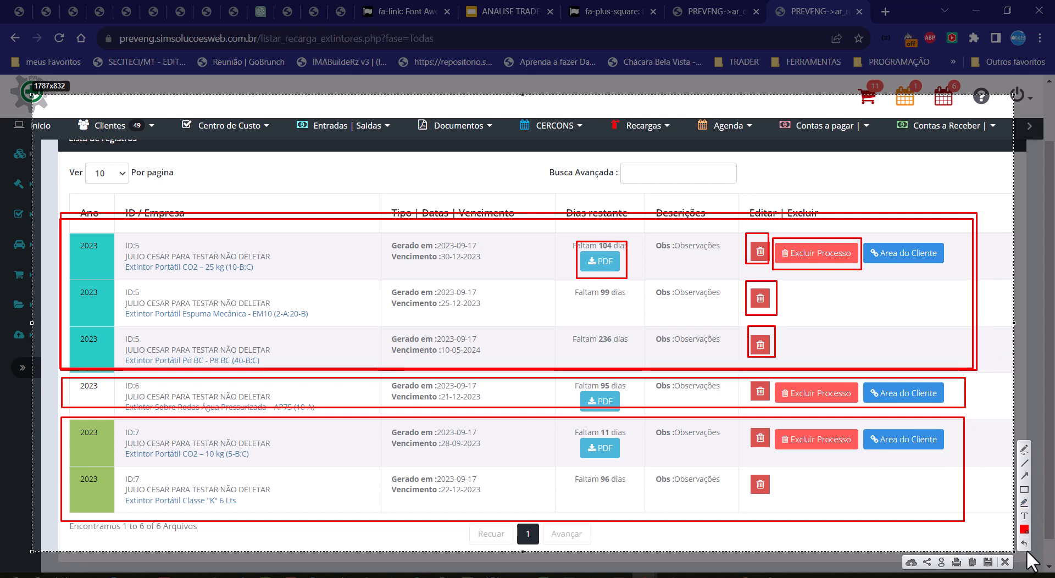
pyautogui.press('Escape')
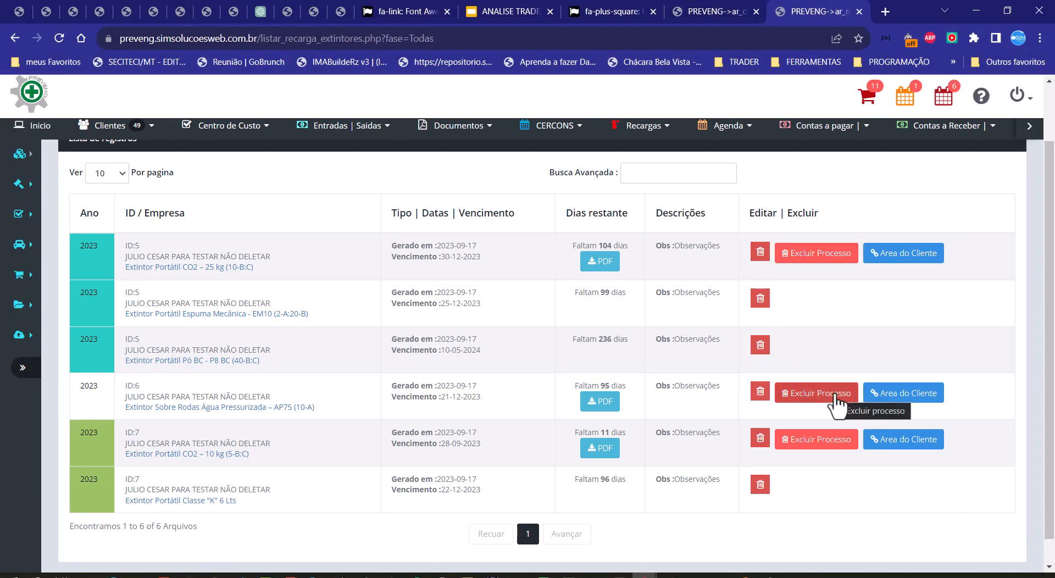
# Step: Open the client's area from the first ID 5 record and review the recharge records under Recarga Extintores
pyautogui.moveTo(68, 229); pyautogui.dragTo(103, 328)
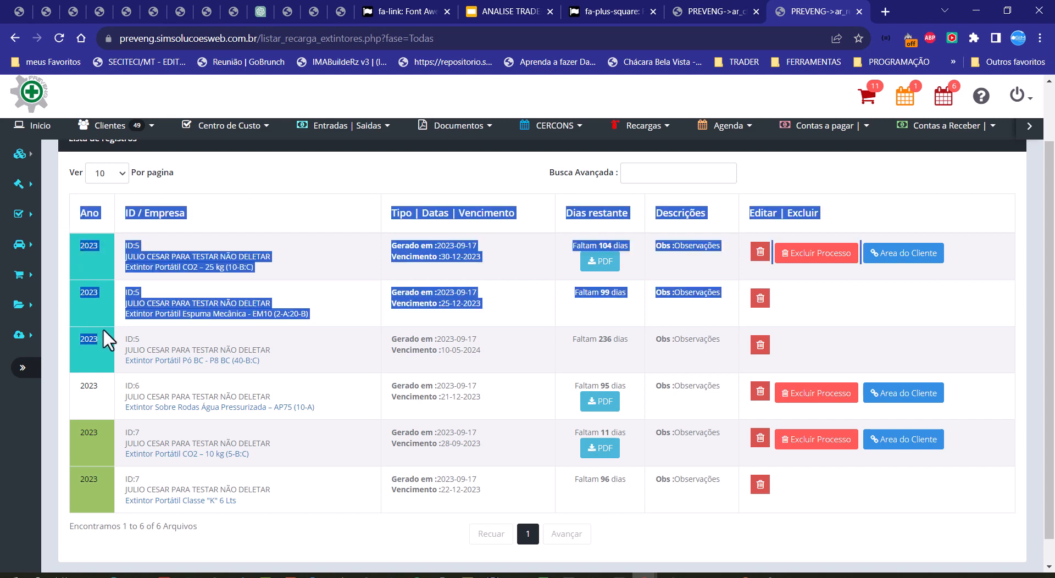
pyautogui.click(98, 326)
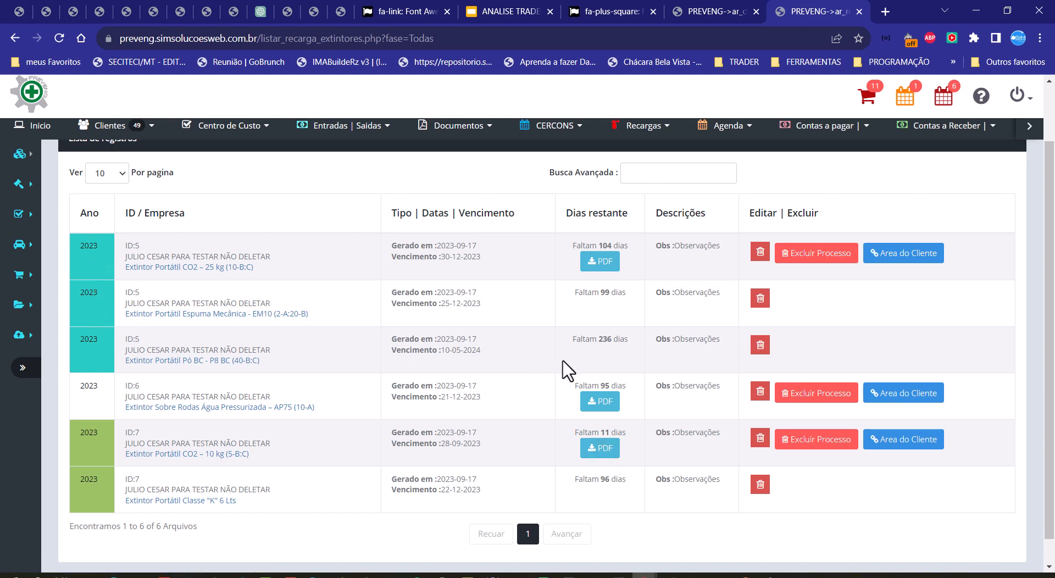
pyautogui.click(917, 253)
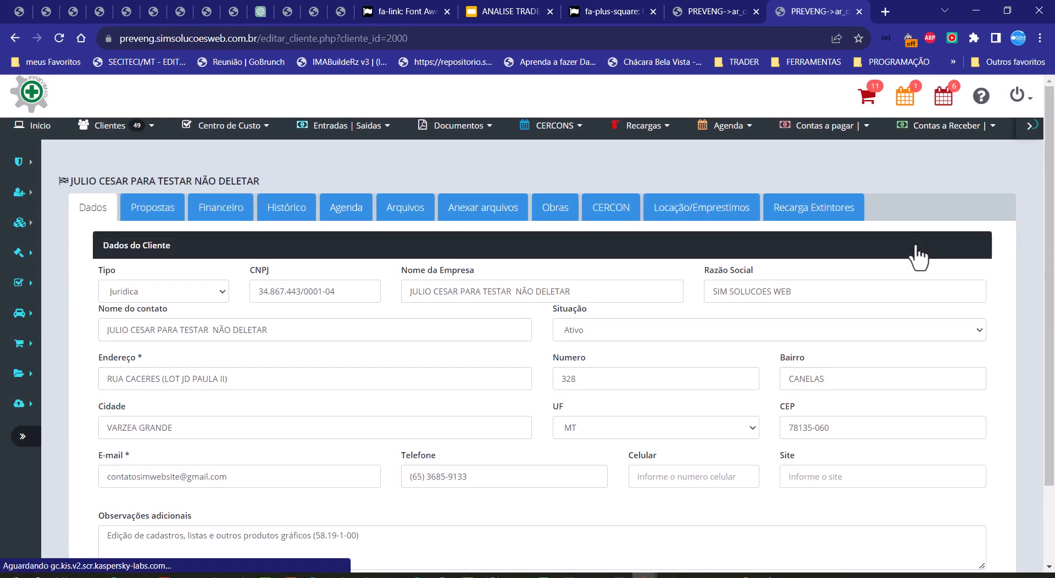
pyautogui.click(787, 212)
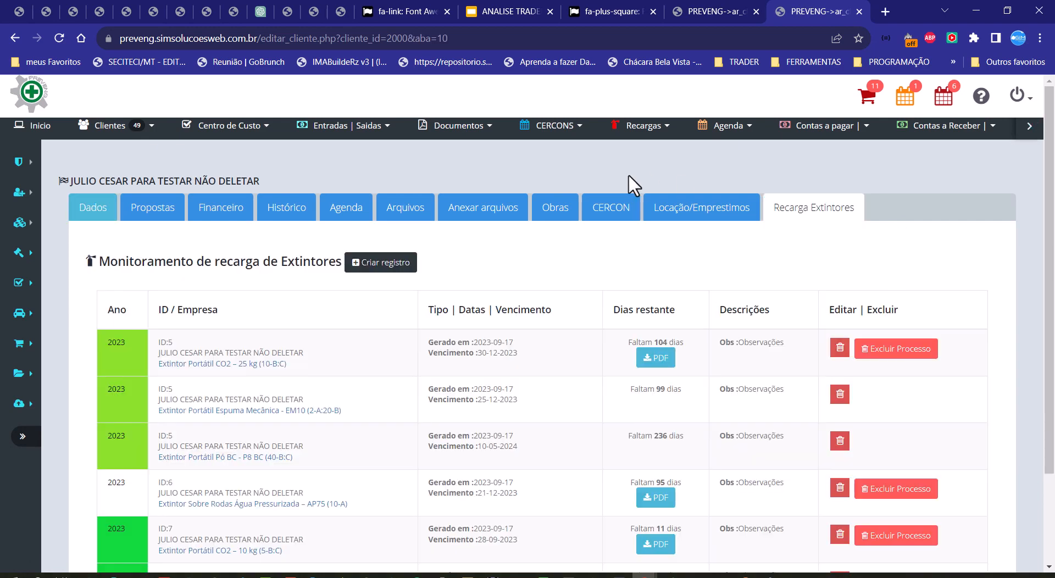
pyautogui.scroll(-1, 770, 271)
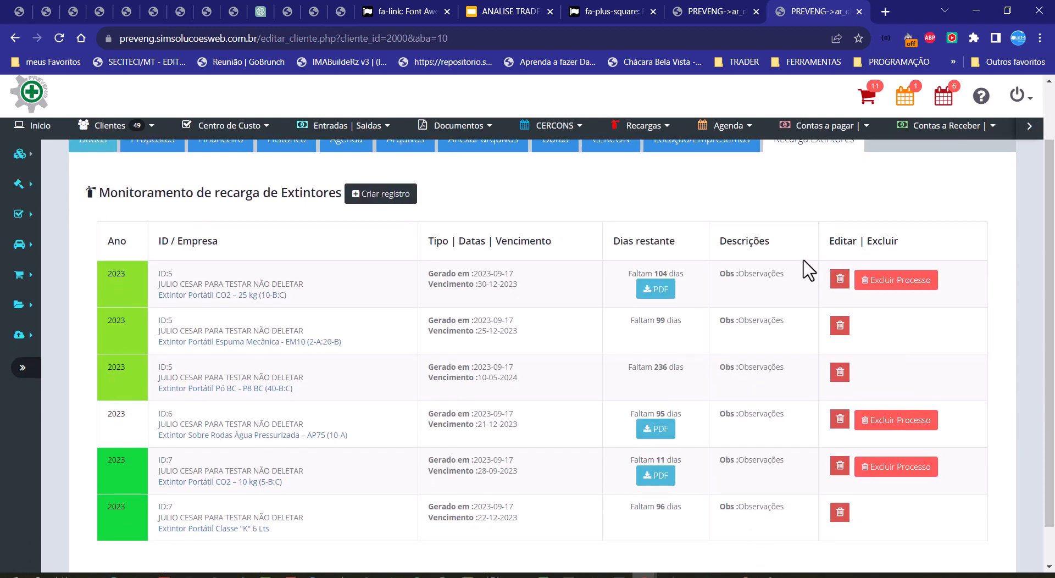
pyautogui.scroll(1, 808, 269)
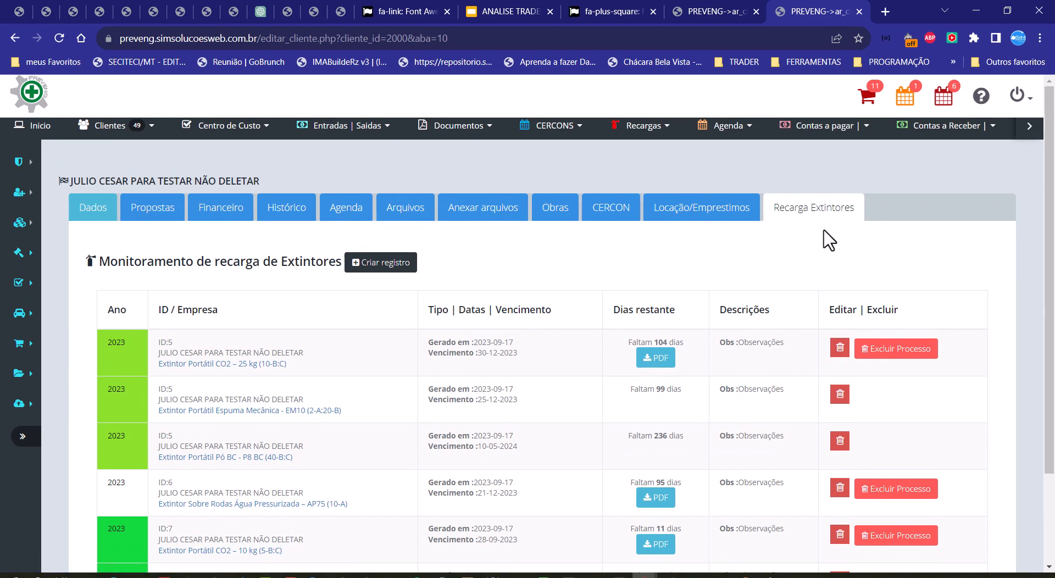
pyautogui.scroll(-1, 827, 239)
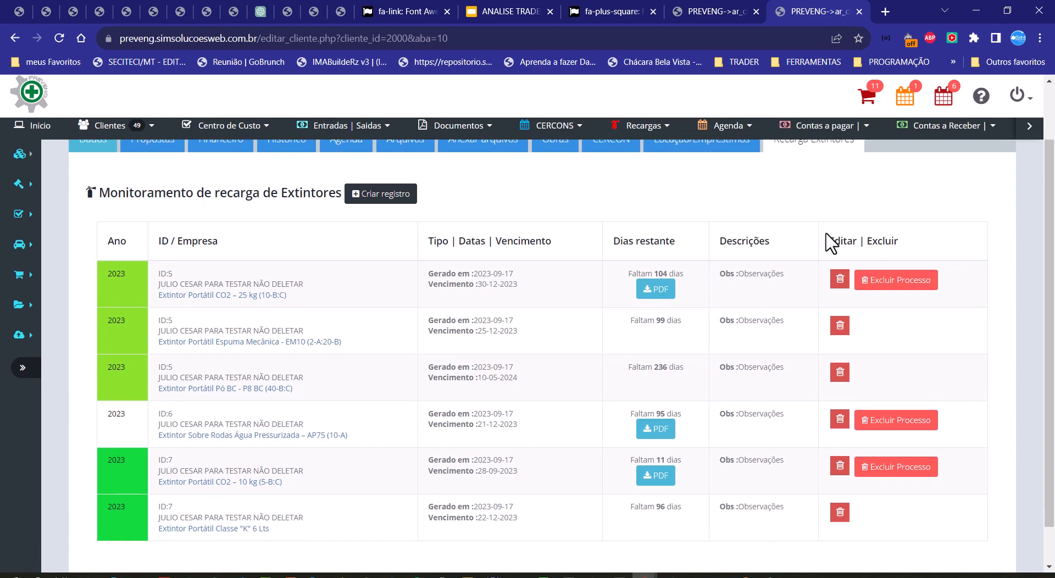
pyautogui.scroll(1, 823, 242)
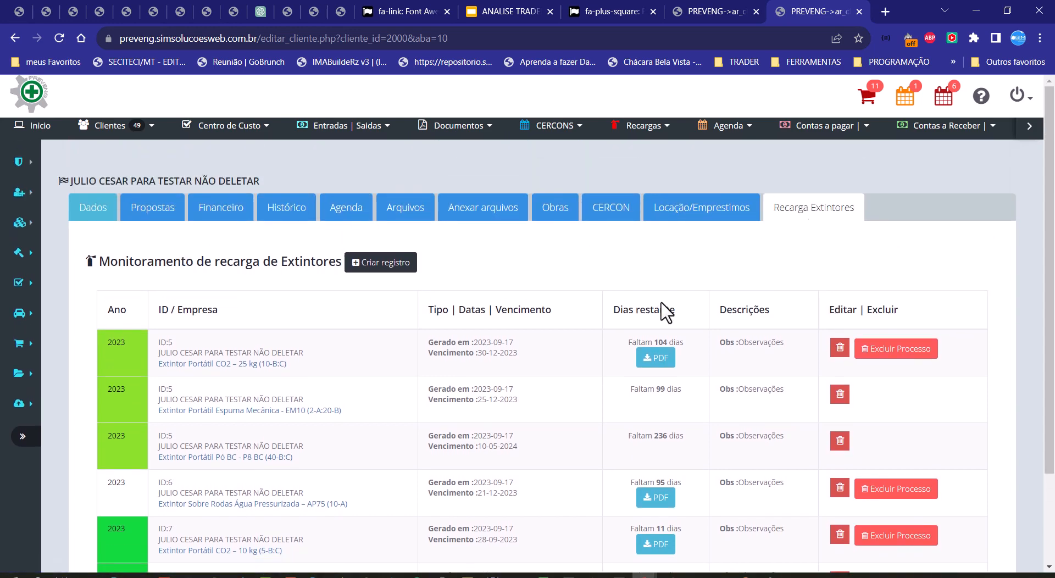
pyautogui.scroll(-1, 662, 309)
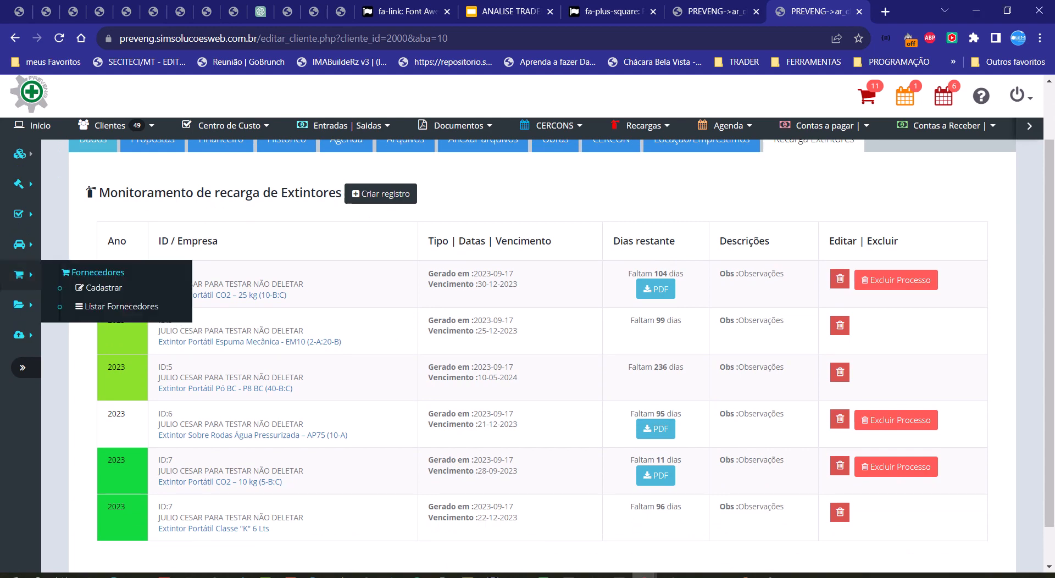
# Step: Capture the client's recharge table, outline the ID 5 rows in red and draw arrows to their three record IDs
pyautogui.press('Print')
pyautogui.moveTo(61, 166); pyautogui.dragTo(995, 561)
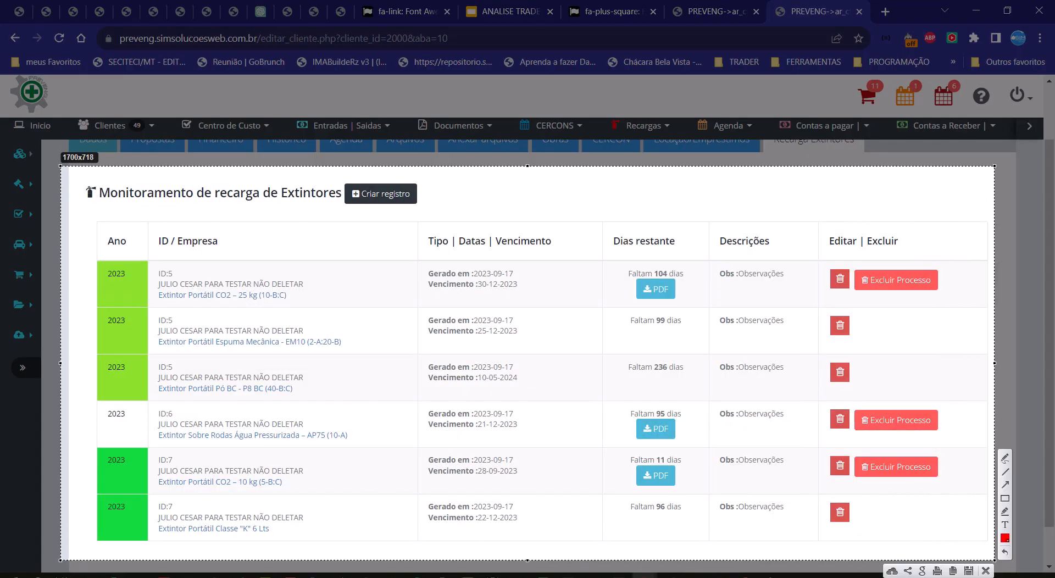
pyautogui.click(1006, 499)
pyautogui.moveTo(84, 248)
pyautogui.mouseDown()
pyautogui.moveTo(269, 302)
pyautogui.moveTo(812, 398)
pyautogui.moveTo(963, 402)
pyautogui.mouseUp()
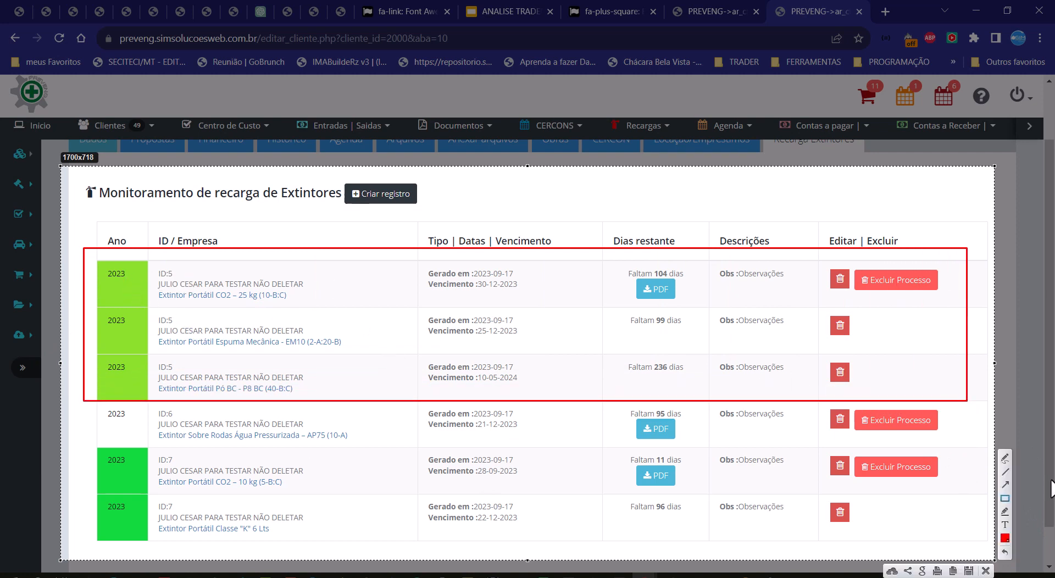
pyautogui.click(1003, 486)
pyautogui.moveTo(208, 258)
pyautogui.mouseDown()
pyautogui.moveTo(193, 270)
pyautogui.moveTo(182, 319)
pyautogui.mouseUp()
pyautogui.moveTo(183, 360); pyautogui.dragTo(173, 364)
# Step: Draw arrows to the ID 5 group's colour cell, PDF link, item-delete controls and Excluir Processo, then discard the capture
pyautogui.moveTo(84, 291); pyautogui.dragTo(90, 296)
pyautogui.moveTo(602, 310); pyautogui.dragTo(629, 296)
pyautogui.moveTo(879, 363); pyautogui.dragTo(857, 365)
pyautogui.moveTo(881, 331); pyautogui.dragTo(868, 330)
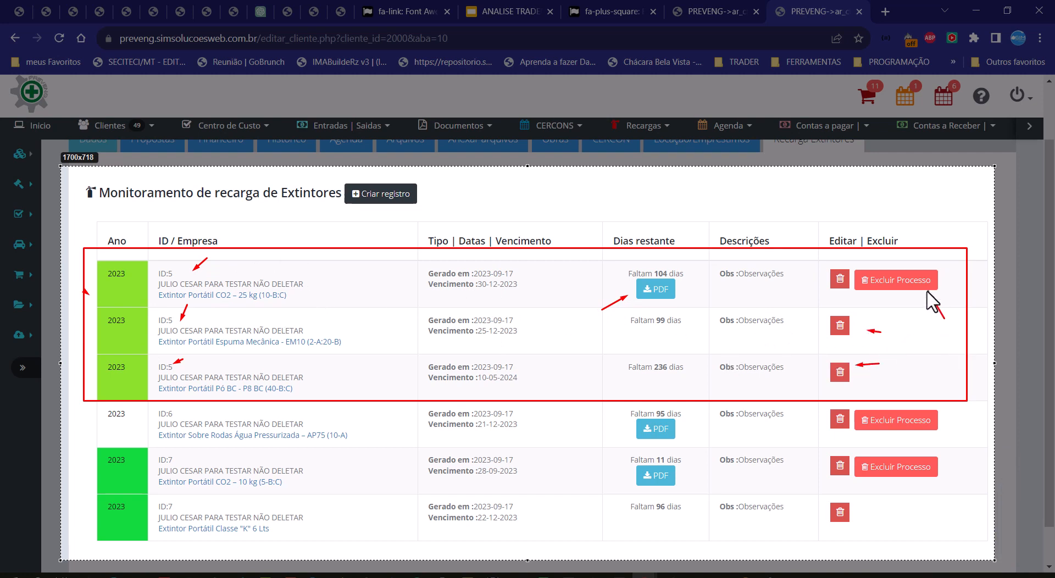
pyautogui.moveTo(944, 319); pyautogui.dragTo(929, 293)
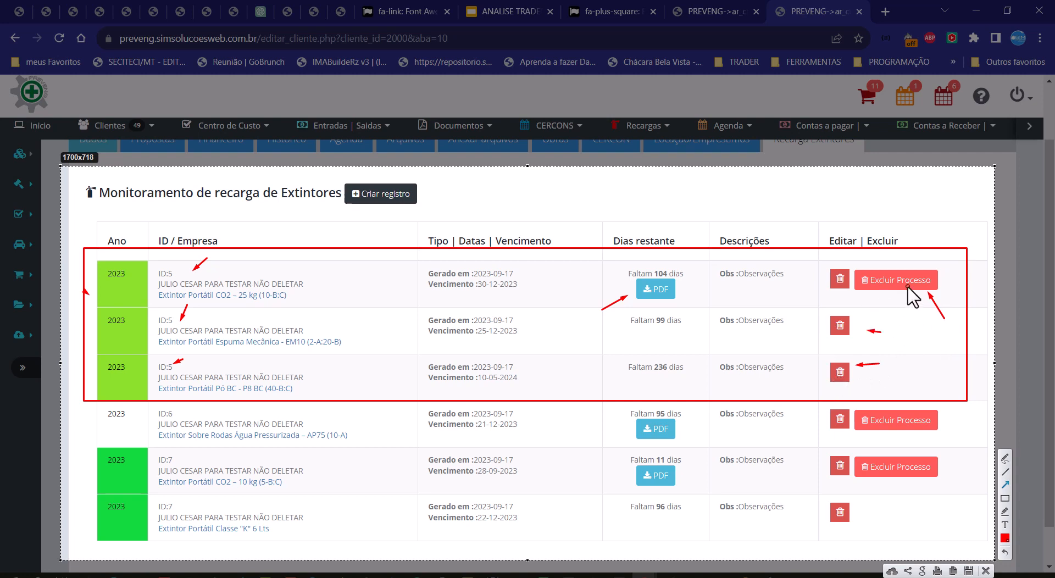
pyautogui.press('Escape')
pyautogui.moveTo(848, 233); pyautogui.dragTo(849, 233)
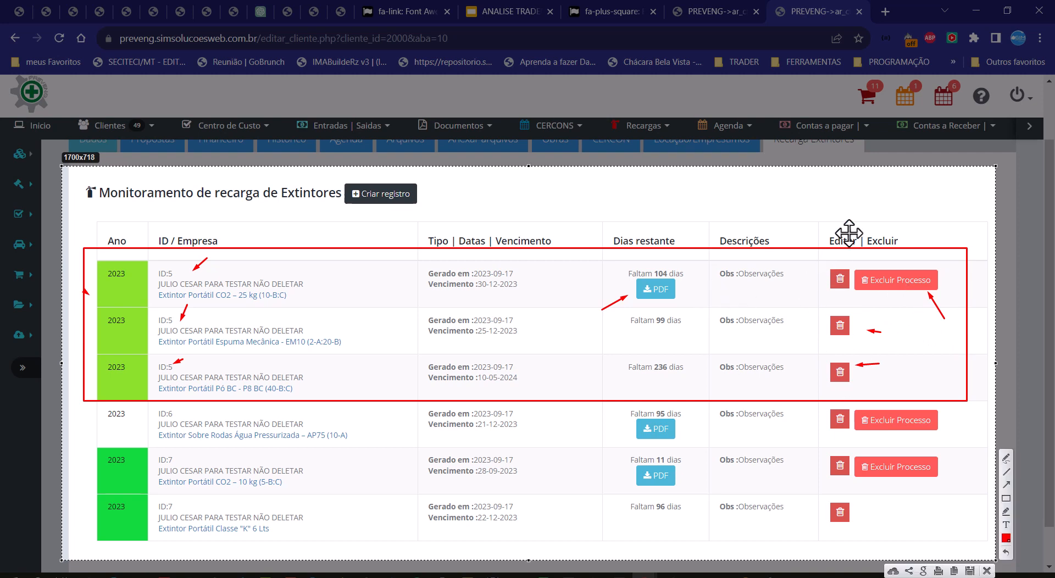
pyautogui.press('Escape')
# Step: Review the client's recharge table once more, then return to the list of all recharges and look through its records
pyautogui.scroll(1, 776, 287)
pyautogui.scroll(-2, 780, 291)
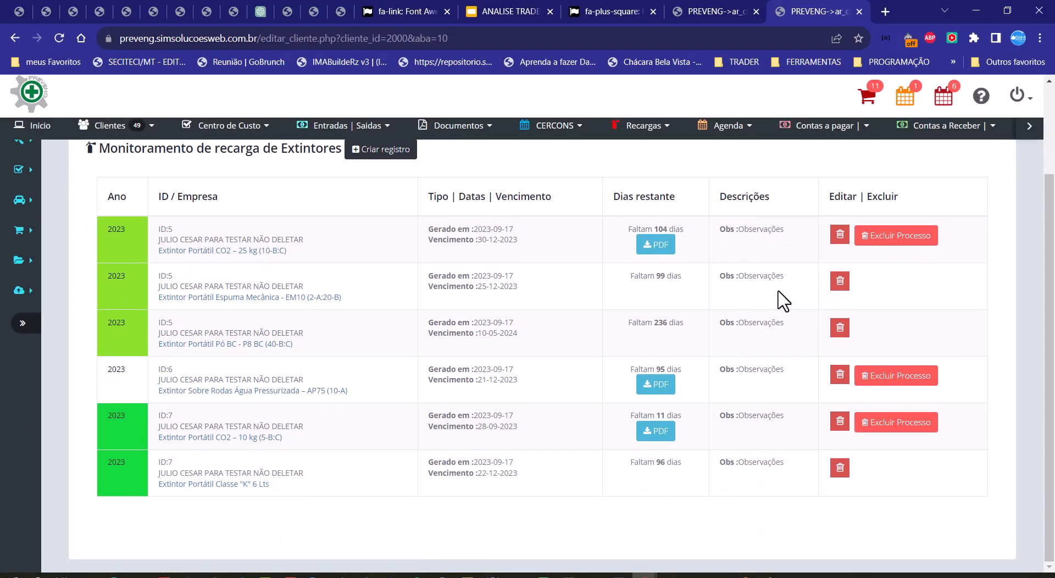
pyautogui.scroll(1, 781, 300)
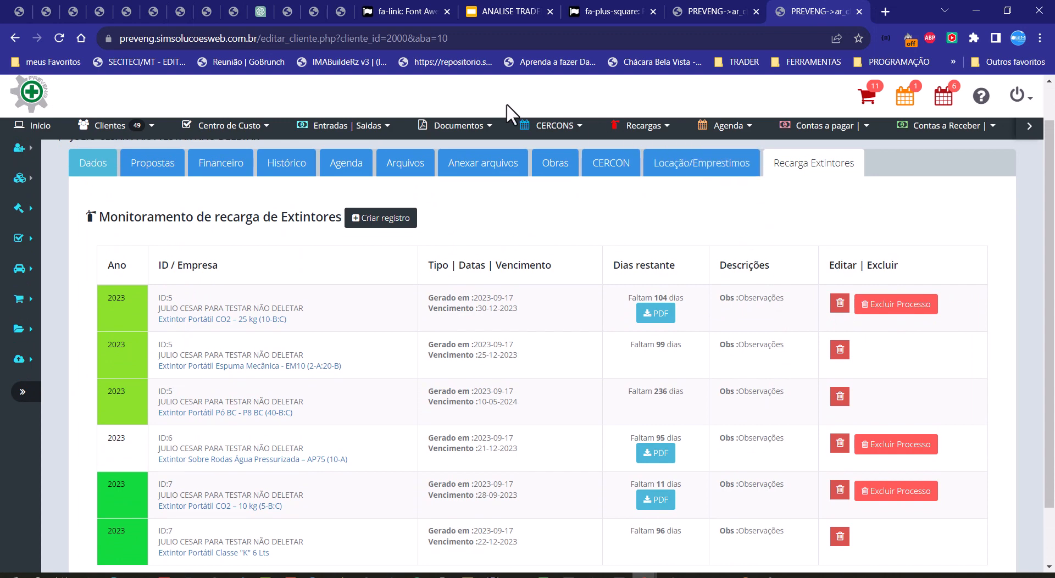
pyautogui.moveTo(642, 128)
pyautogui.click(640, 156)
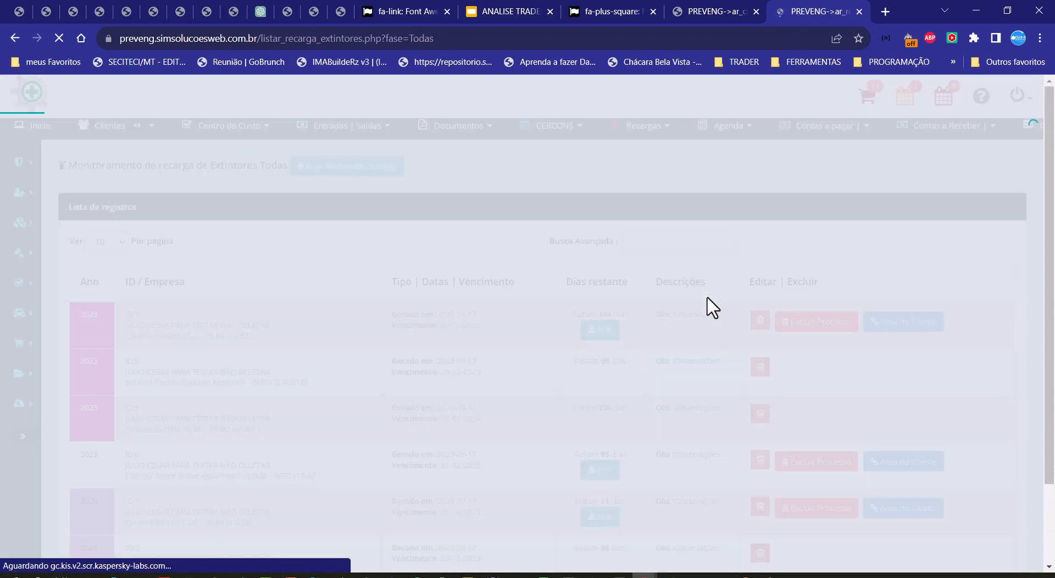
pyautogui.scroll(-2, 346, 363)
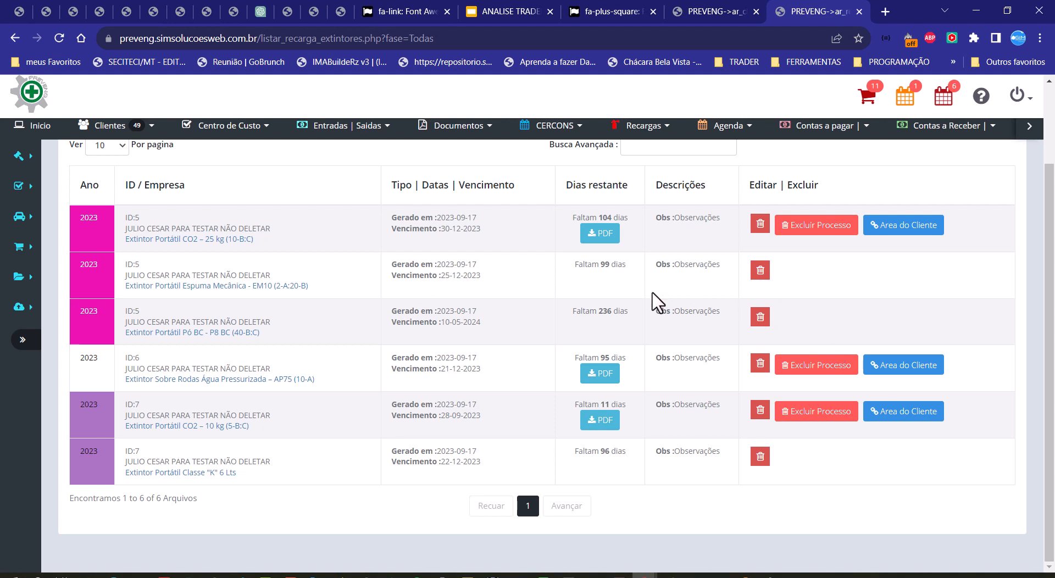
pyautogui.scroll(2, 657, 302)
pyautogui.scroll(-1, 657, 302)
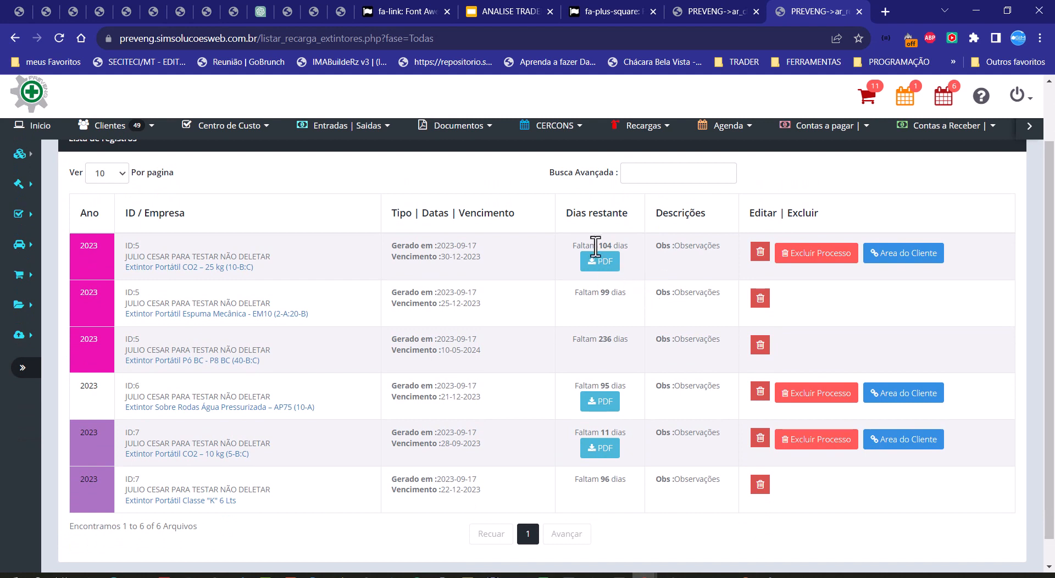
# Step: Check the ID 5 group's remaining days and colour cells, then delete its Extintor Portátil Pó BC - P8 BC (40-B:C) record
pyautogui.moveTo(573, 246); pyautogui.dragTo(629, 246)
pyautogui.click(648, 285)
pyautogui.scroll(2, 665, 302)
pyautogui.scroll(-2, 667, 311)
pyautogui.moveTo(78, 246); pyautogui.dragTo(88, 332)
pyautogui.click(202, 332)
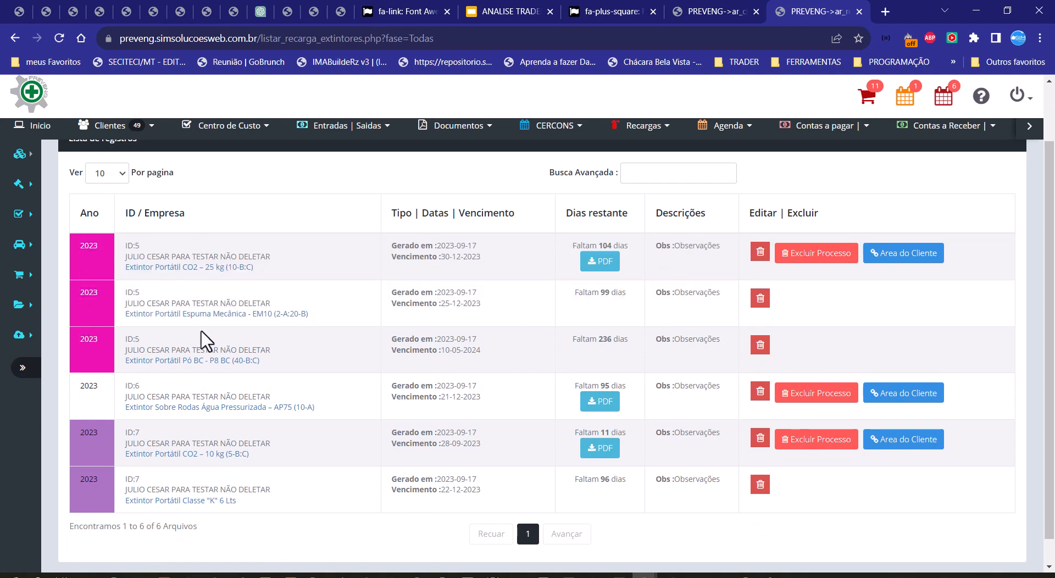
pyautogui.click(760, 345)
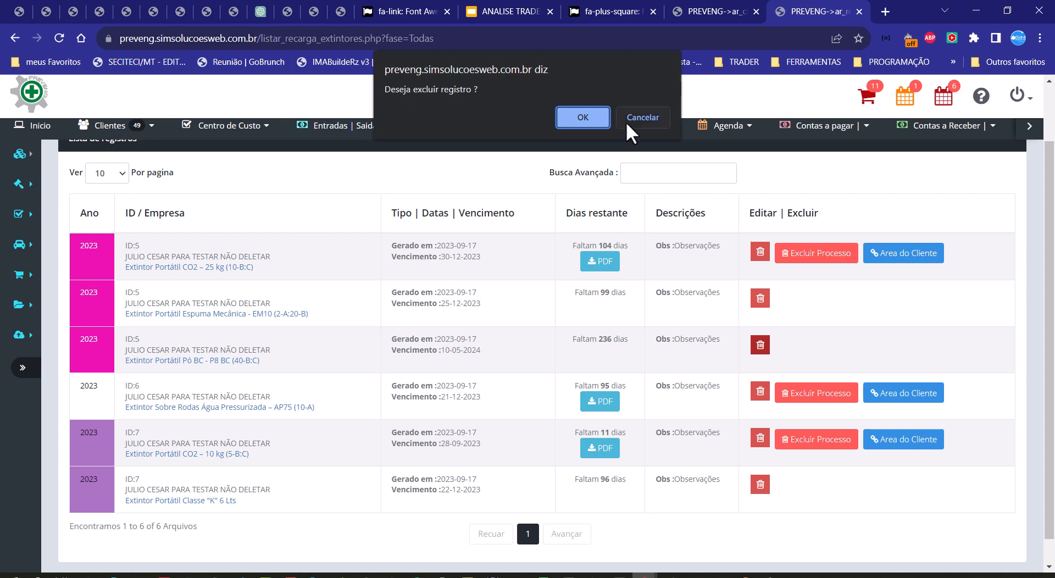
pyautogui.click(585, 122)
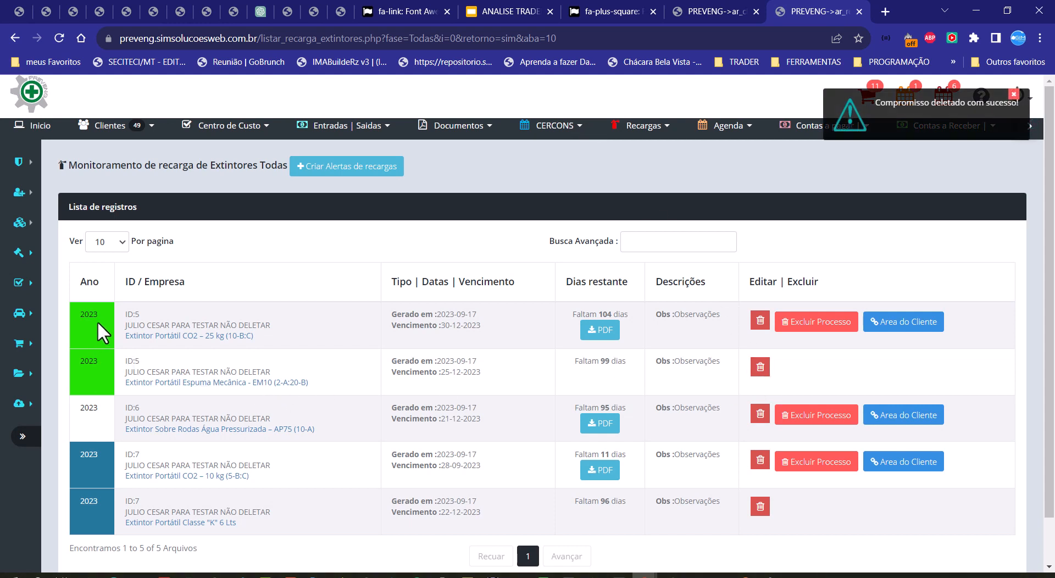
# Step: Review the remaining ID 5 records, then delete the entire ID 7 recharge process from the list
pyautogui.moveTo(123, 311); pyautogui.dragTo(148, 328)
pyautogui.moveTo(124, 361); pyautogui.dragTo(157, 372)
pyautogui.click(332, 382)
pyautogui.tripleClick(256, 383)
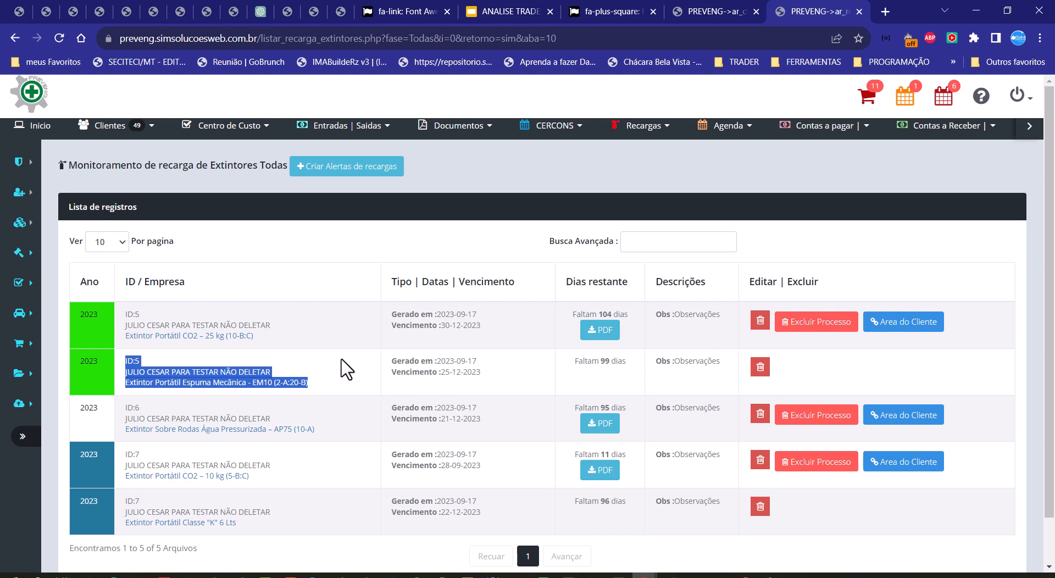
pyautogui.click(385, 382)
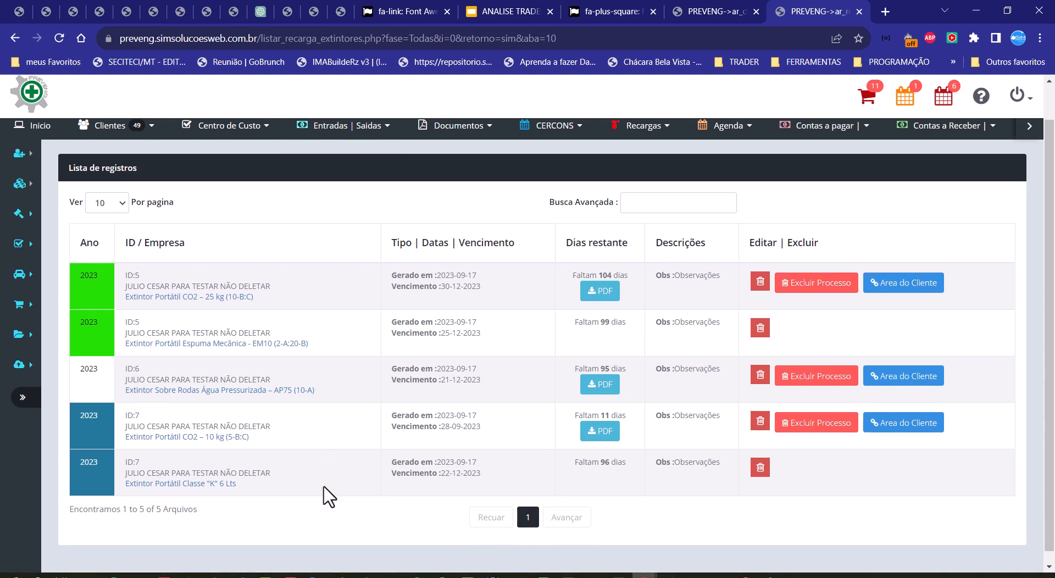
pyautogui.scroll(-1, 352, 494)
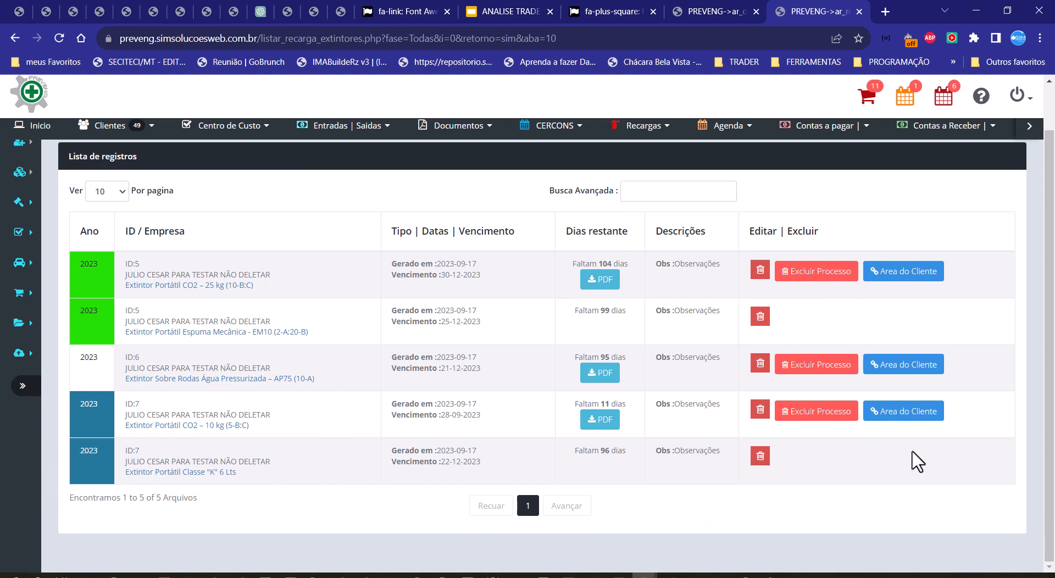
pyautogui.click(803, 413)
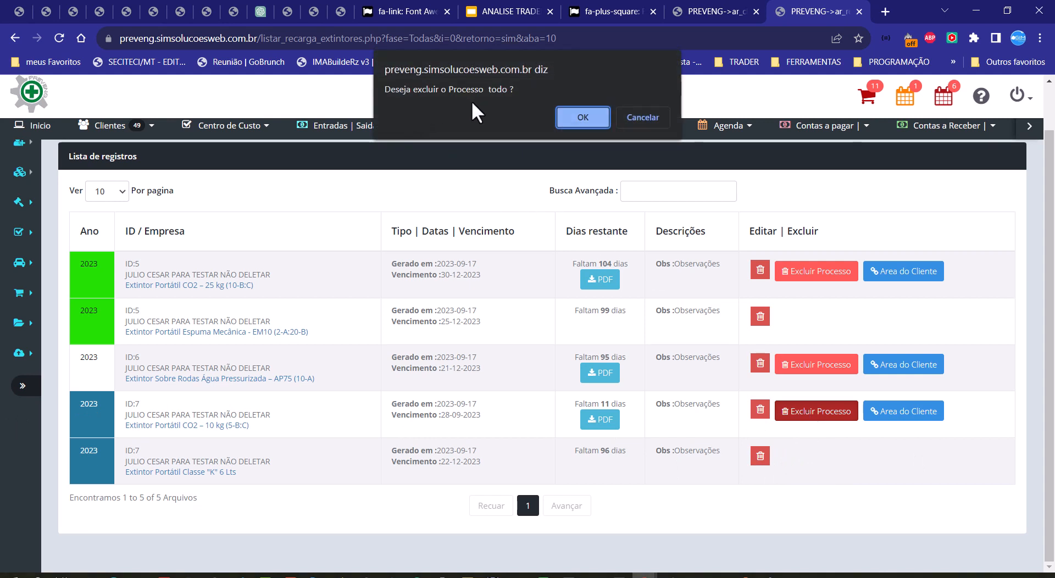
pyautogui.click(596, 120)
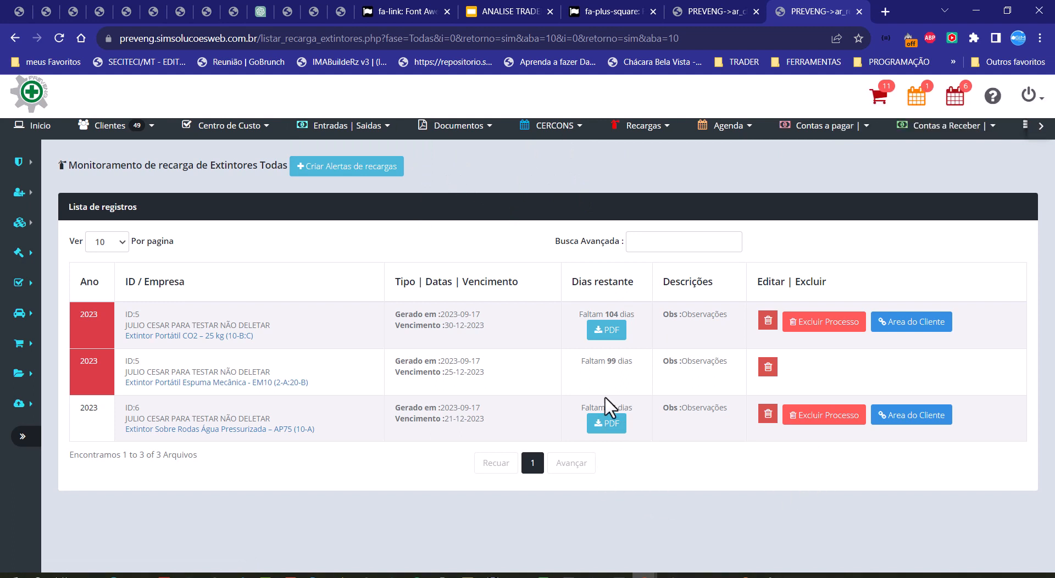
# Step: Start creating a recharge alert, search for the client by first name and open their extinguisher recharge registration form
pyautogui.click(332, 170)
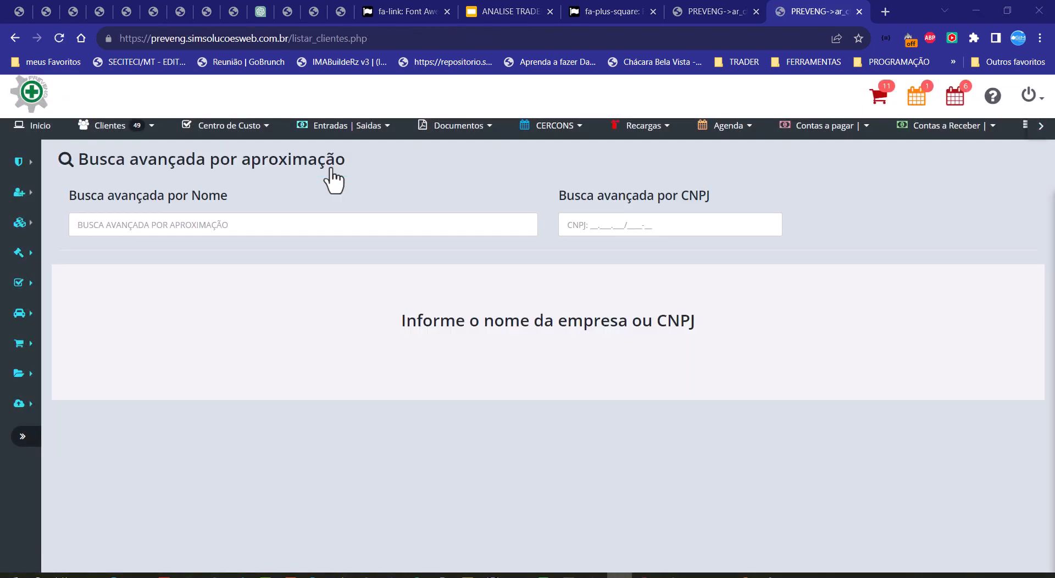
pyautogui.click(321, 224)
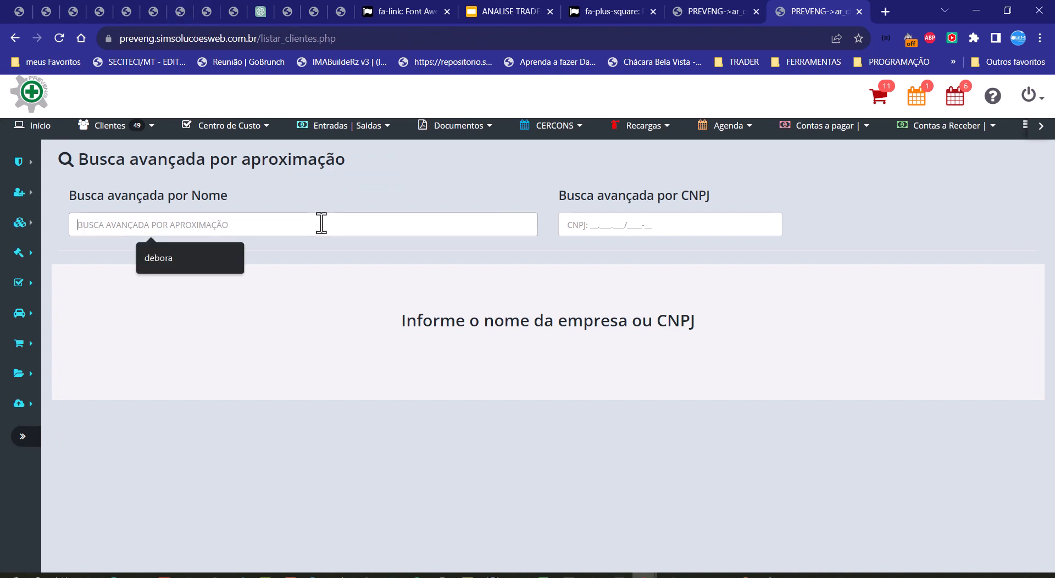
pyautogui.write('JU')
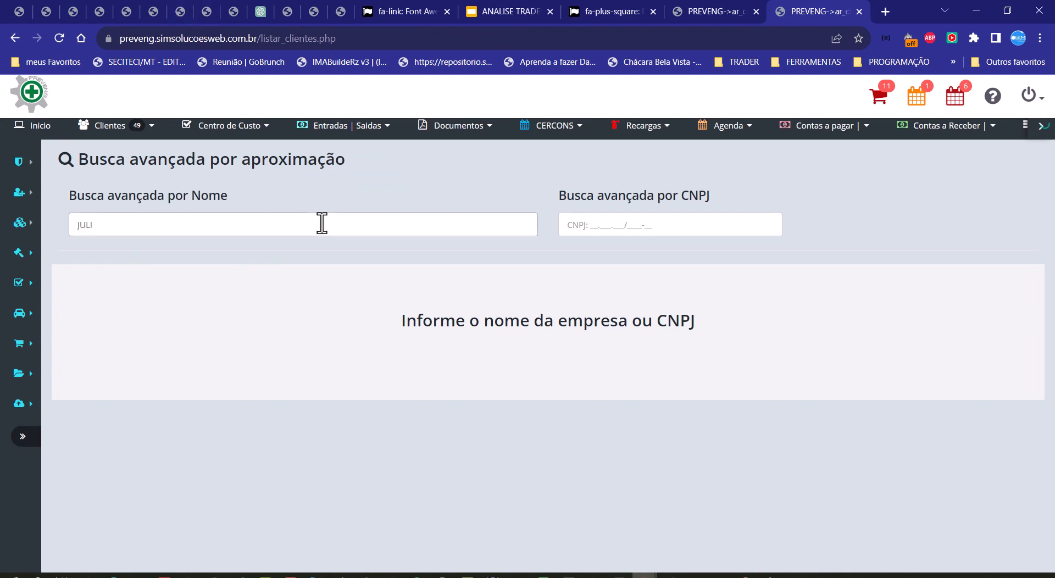
pyautogui.write('LI')
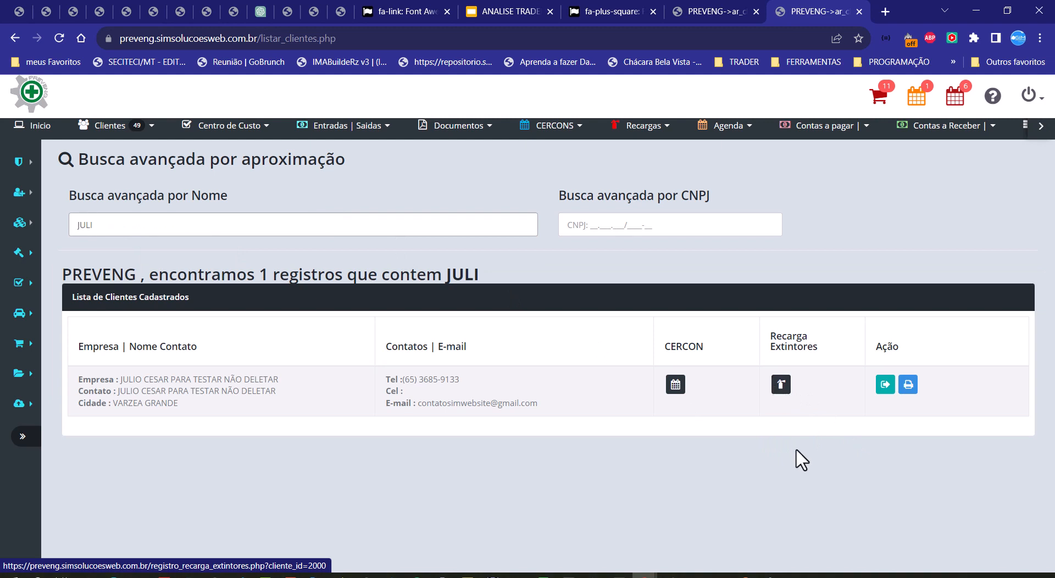
pyautogui.click(782, 386)
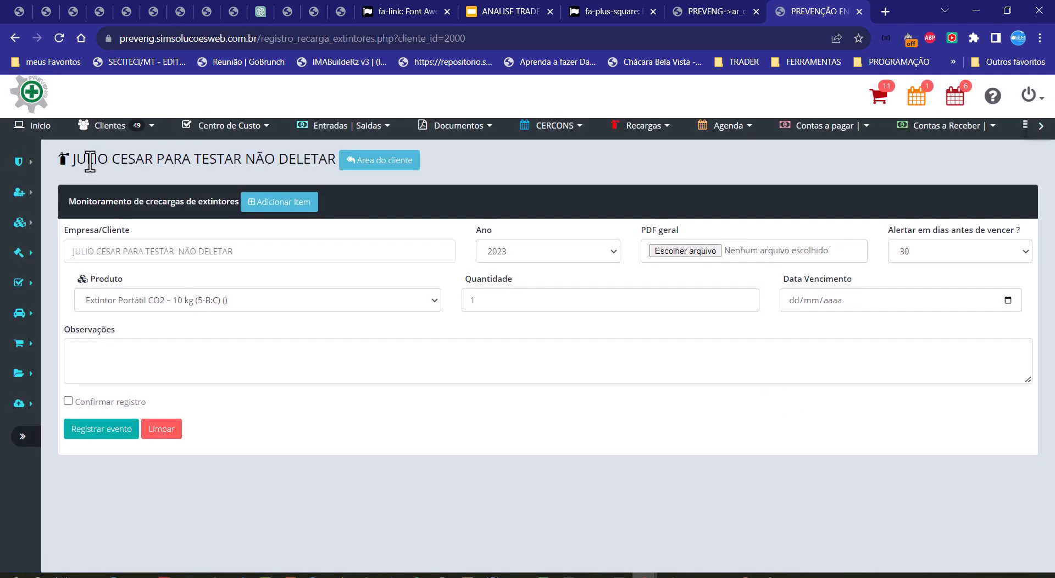
# Step: Go from the recharge registration form to the client's area and its Recarga Extintores records
pyautogui.moveTo(88, 161); pyautogui.dragTo(236, 161)
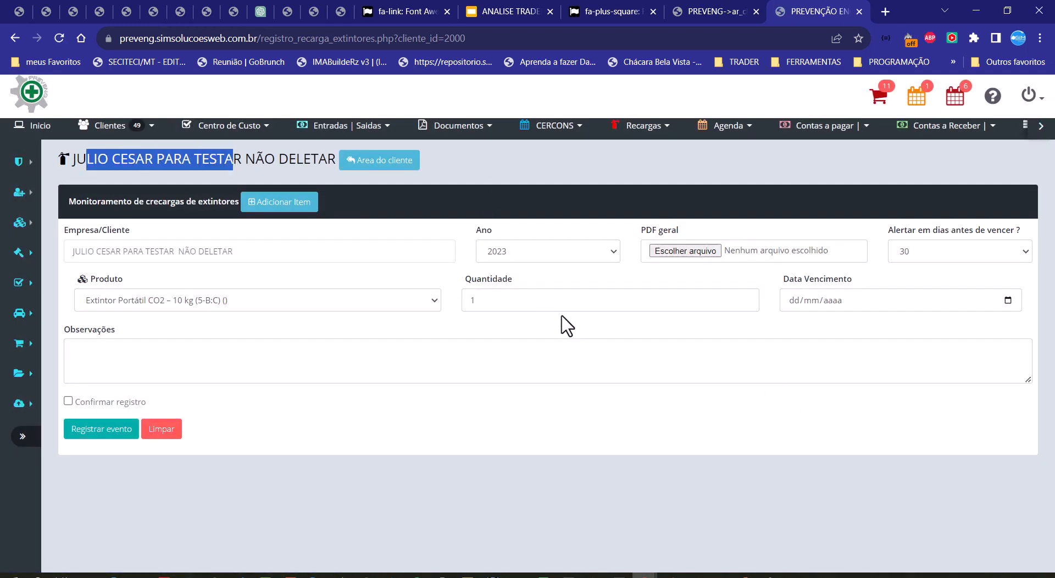
pyautogui.click(378, 161)
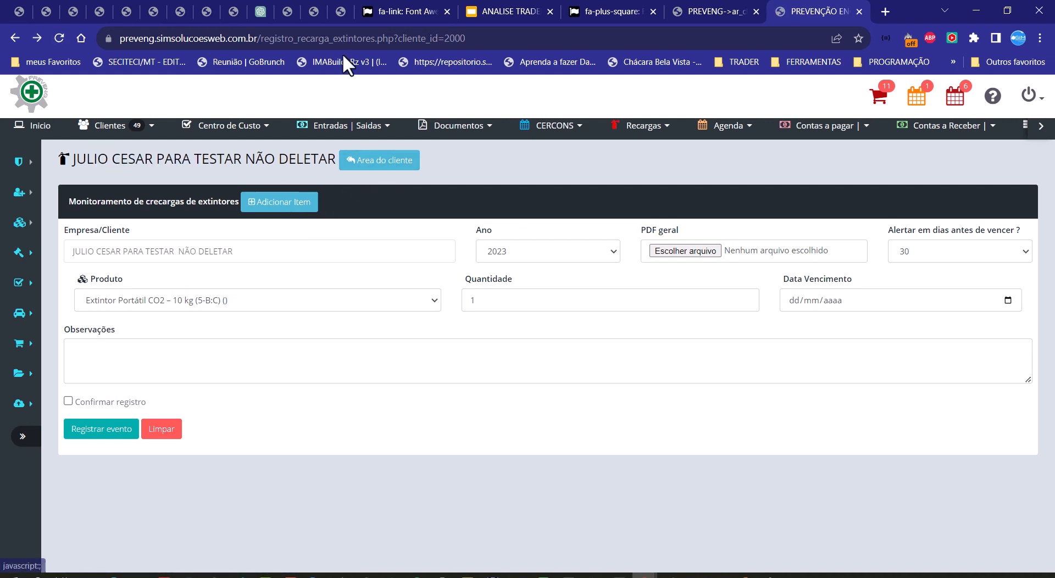
pyautogui.click(408, 166)
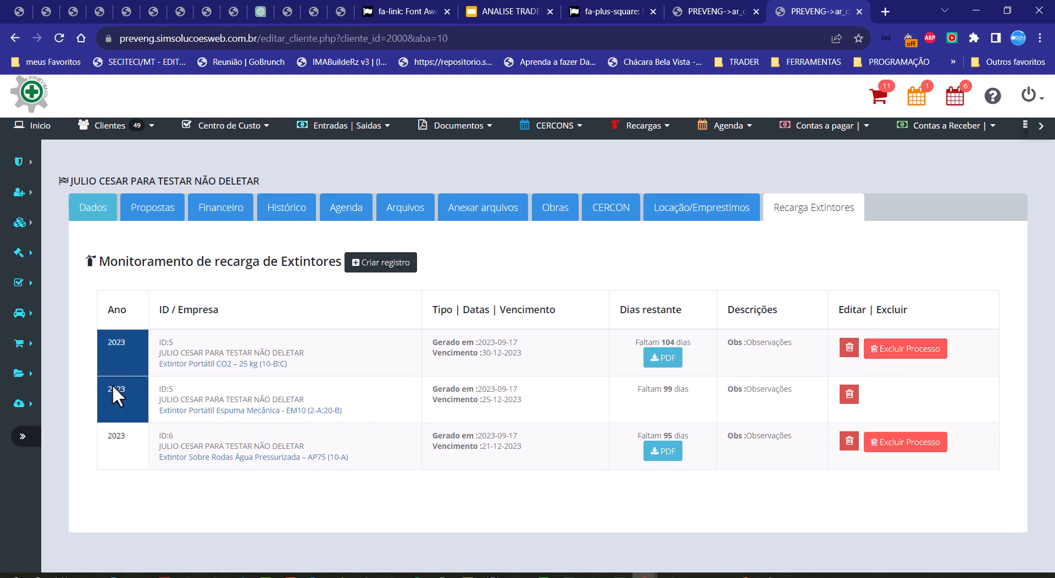
# Step: Delete the ID 5 Espuma Mecânica - EM10 (2-A:20-B) record and the ID 6 Água Pressurizada – AP75 (10-A) record
pyautogui.click(849, 394)
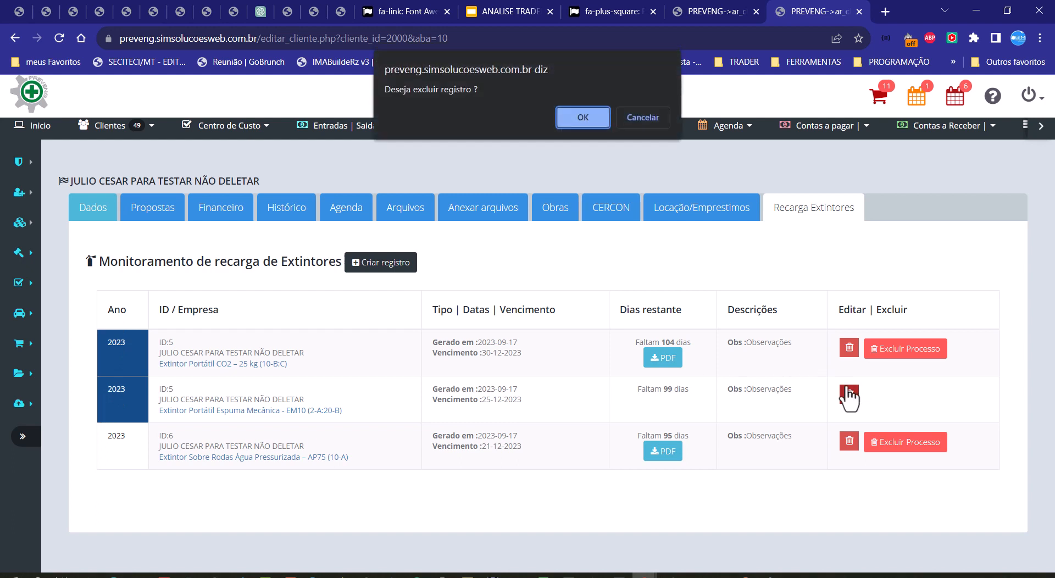
pyautogui.click(576, 114)
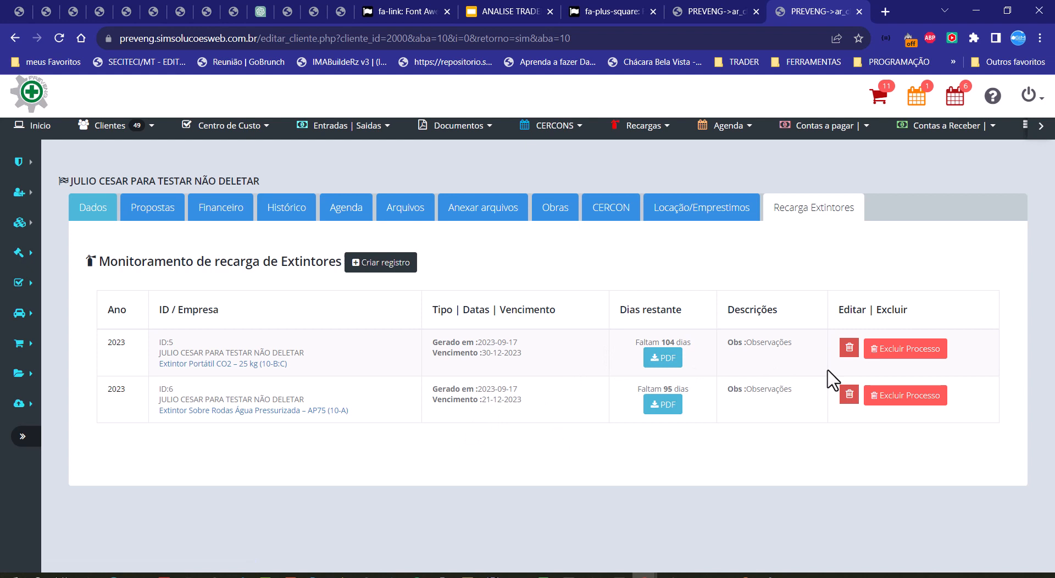
pyautogui.click(849, 395)
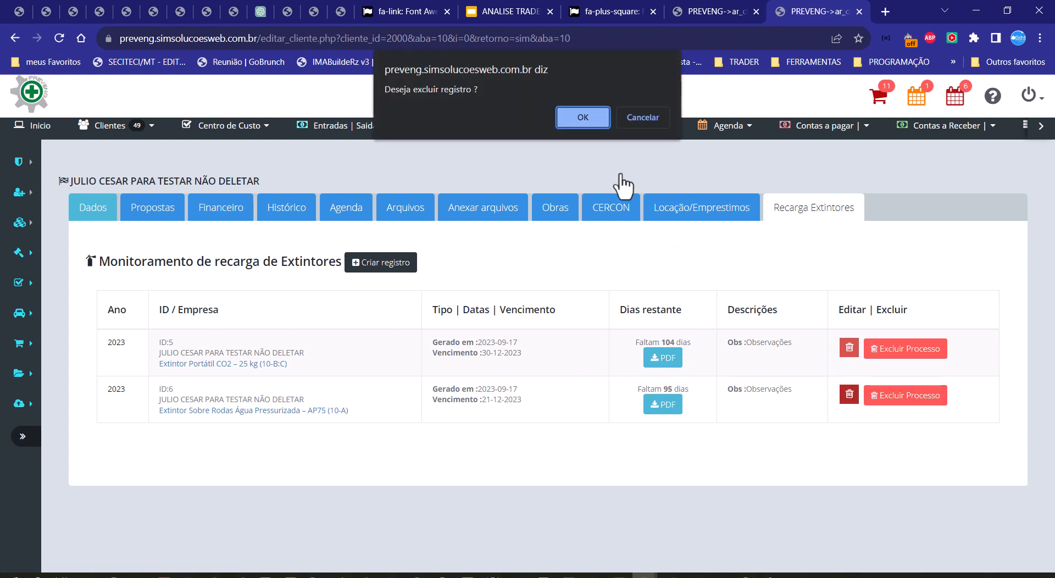
pyautogui.click(584, 118)
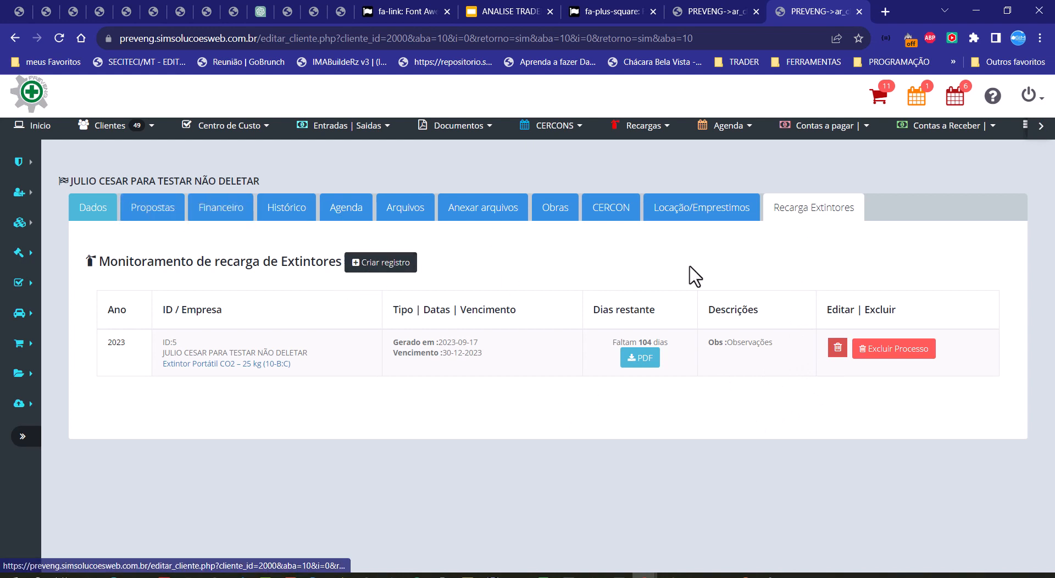
# Step: Return to the list of all recharges and review the remaining ID 5 record and the Busca Avançada field
pyautogui.click(659, 131)
pyautogui.click(654, 158)
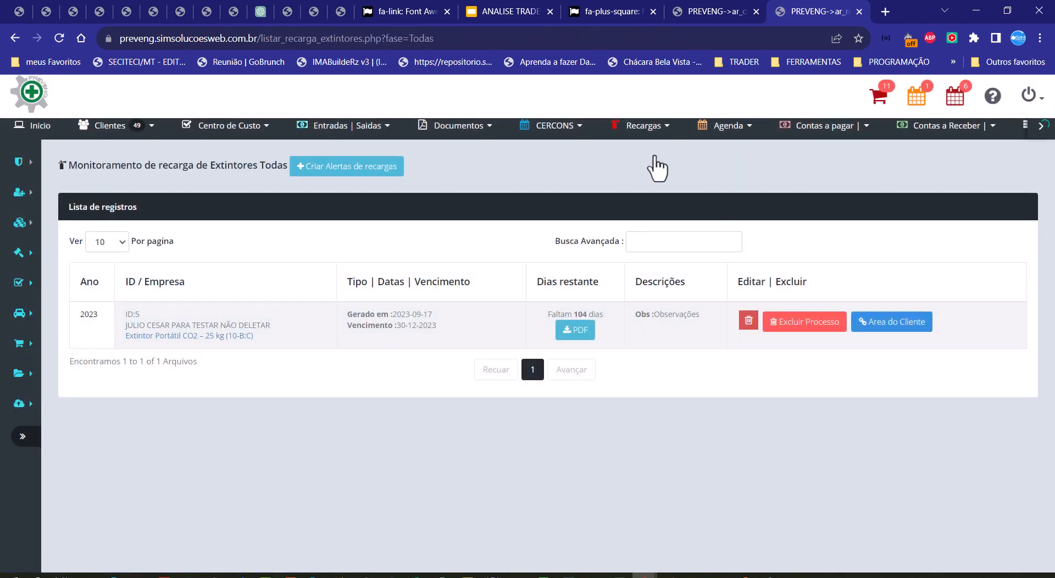
pyautogui.click(646, 241)
pyautogui.moveTo(124, 326); pyautogui.dragTo(152, 336)
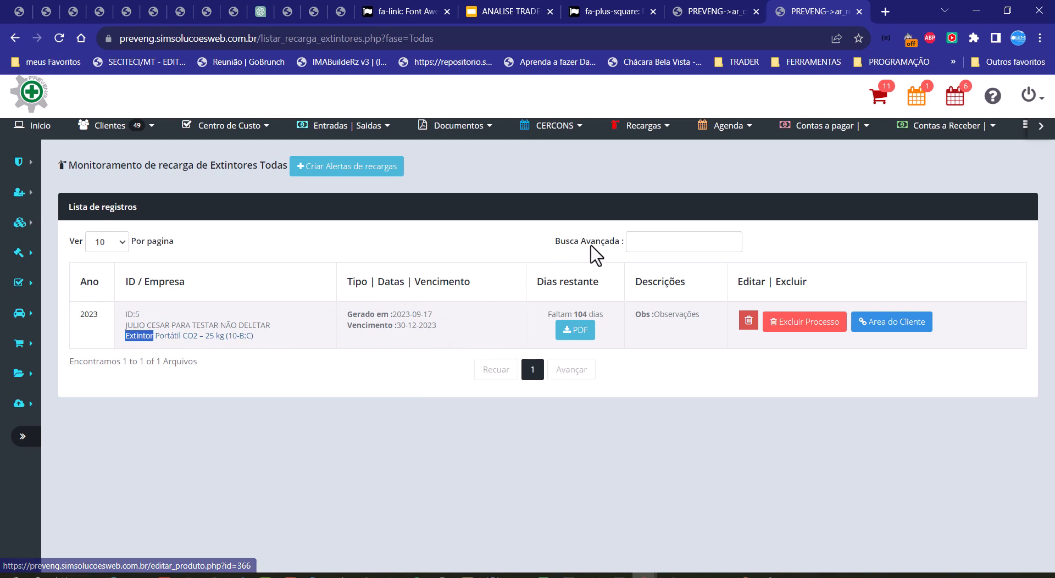
pyautogui.click(682, 241)
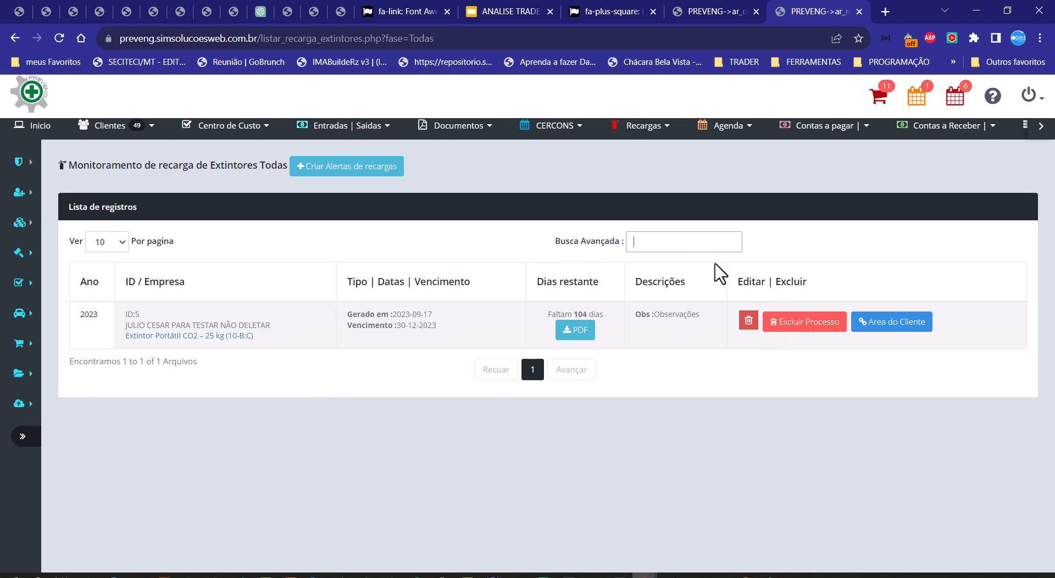
# Step: Search for the client by first name in the client list and open their Recarga Extintores records
pyautogui.moveTo(684, 128)
pyautogui.moveTo(122, 137)
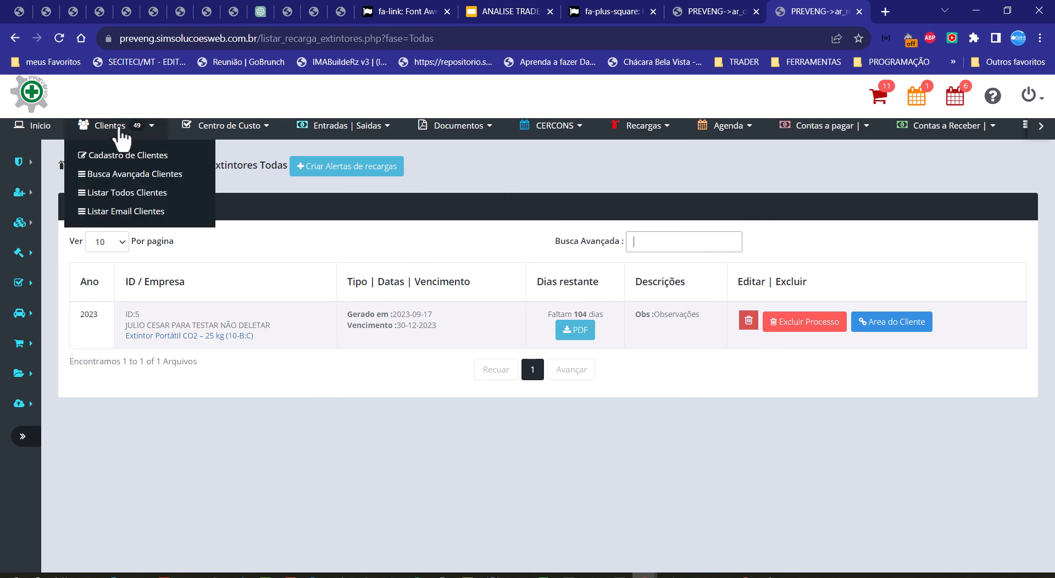
pyautogui.click(128, 190)
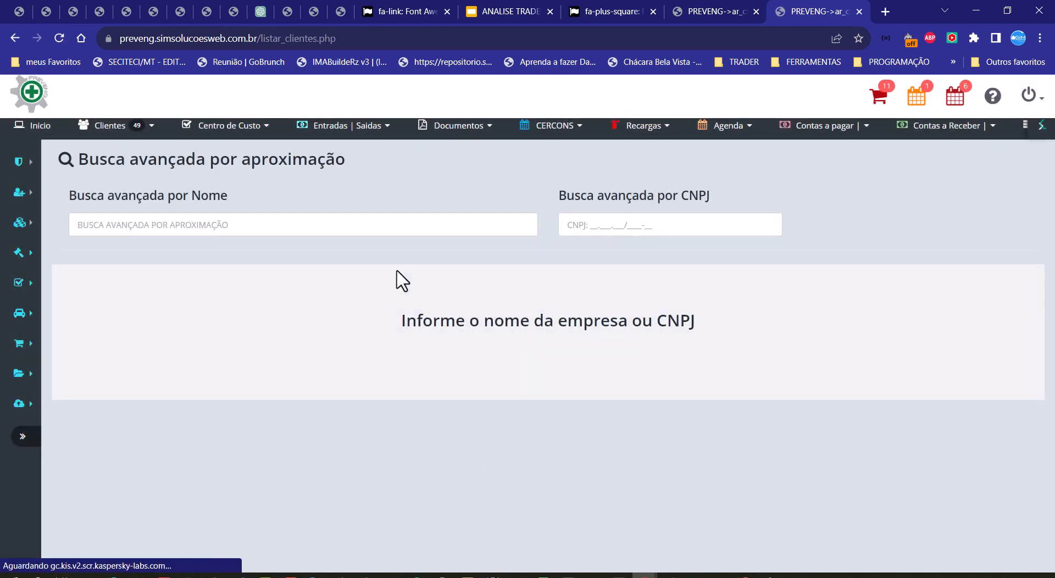
pyautogui.click(379, 223)
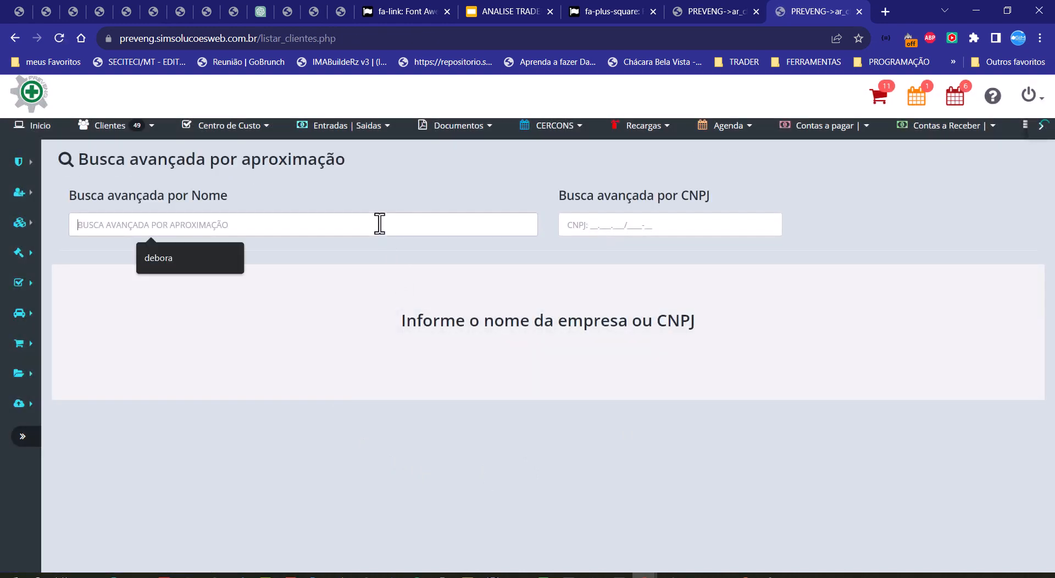
pyautogui.write('JULIO')
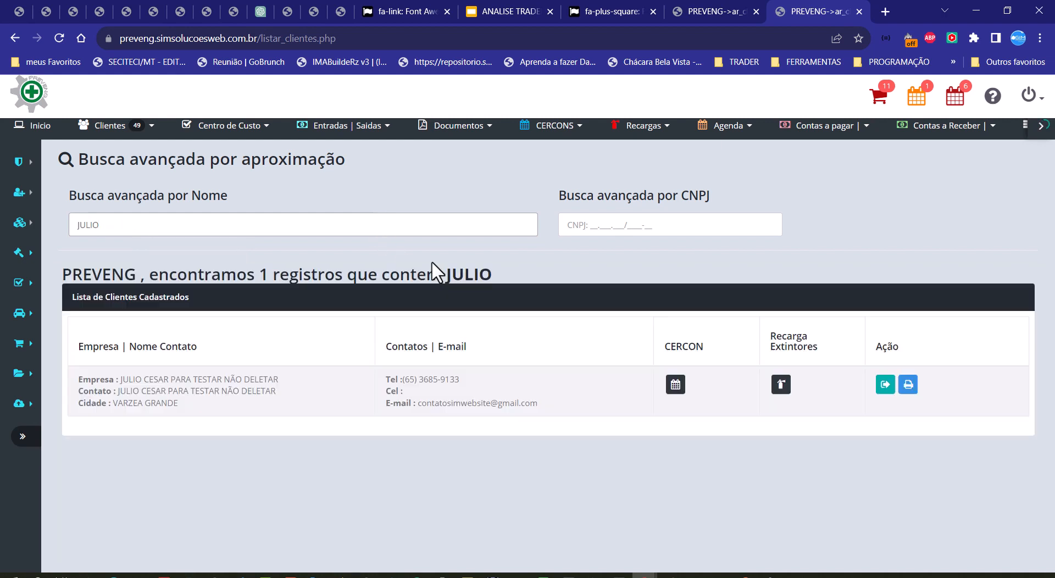
pyautogui.click(884, 384)
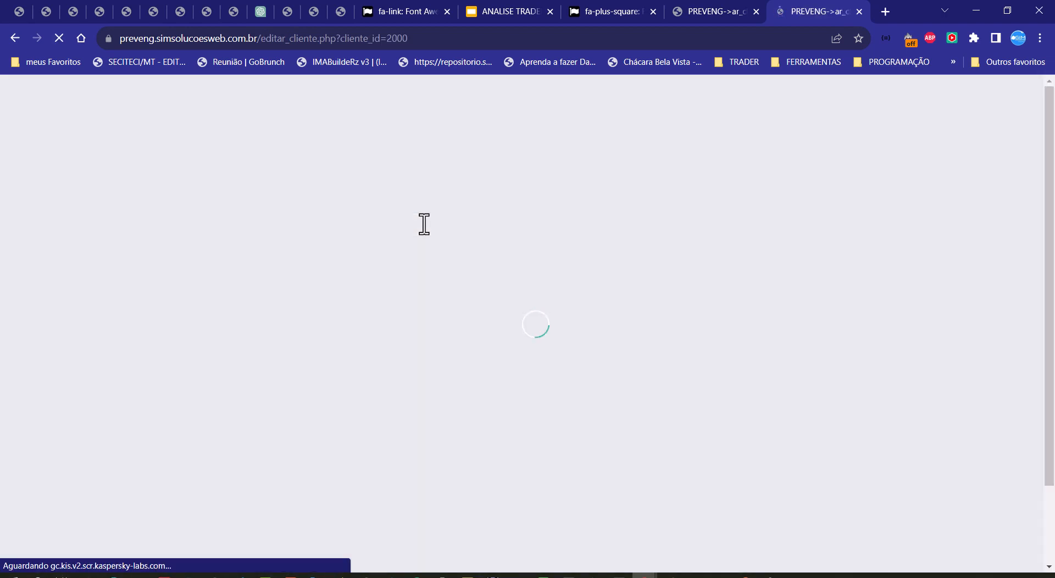
pyautogui.click(803, 214)
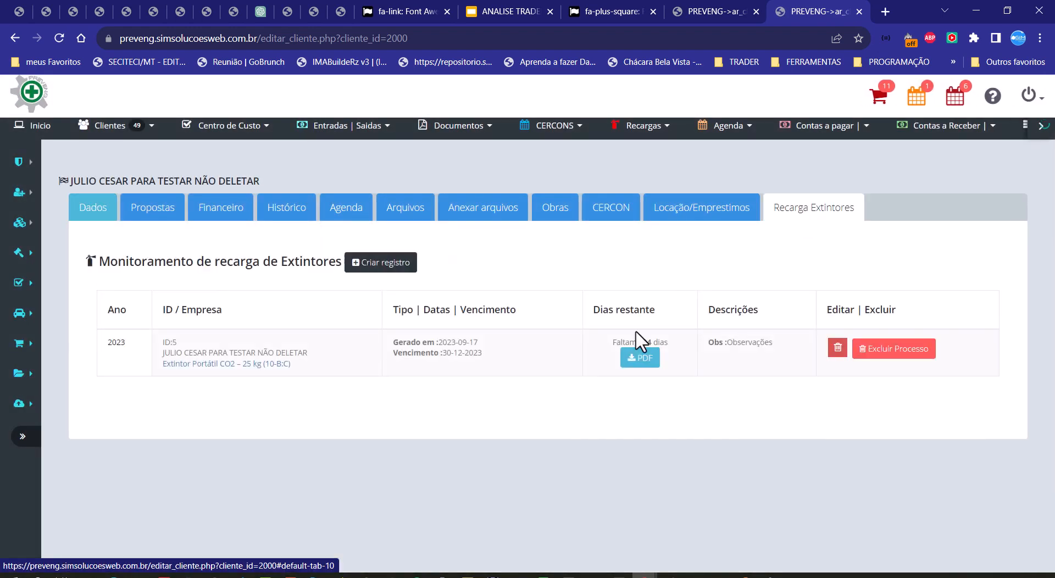